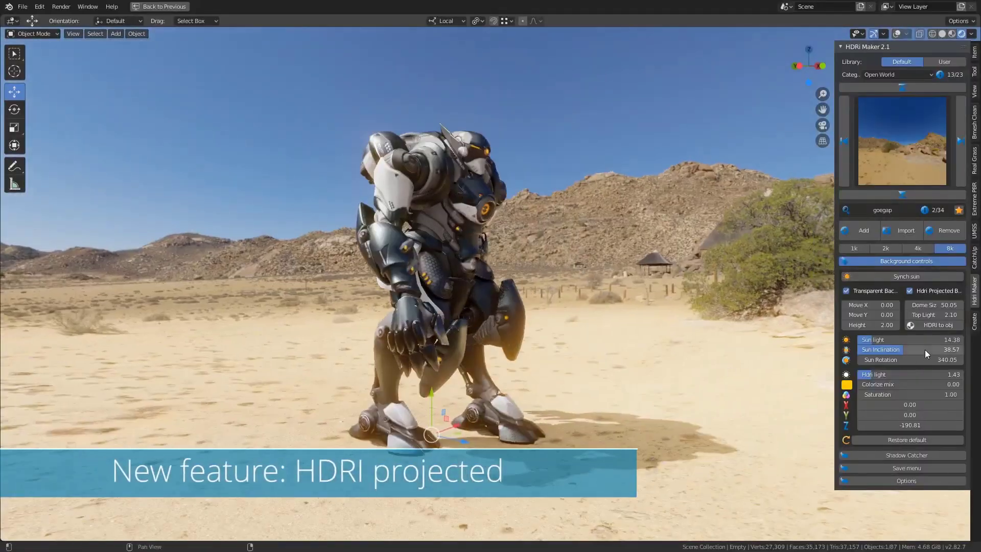
pyautogui.moveTo(922, 340); pyautogui.dragTo(911, 340)
pyautogui.moveTo(630, 367); pyautogui.dragTo(517, 237, button='middle')
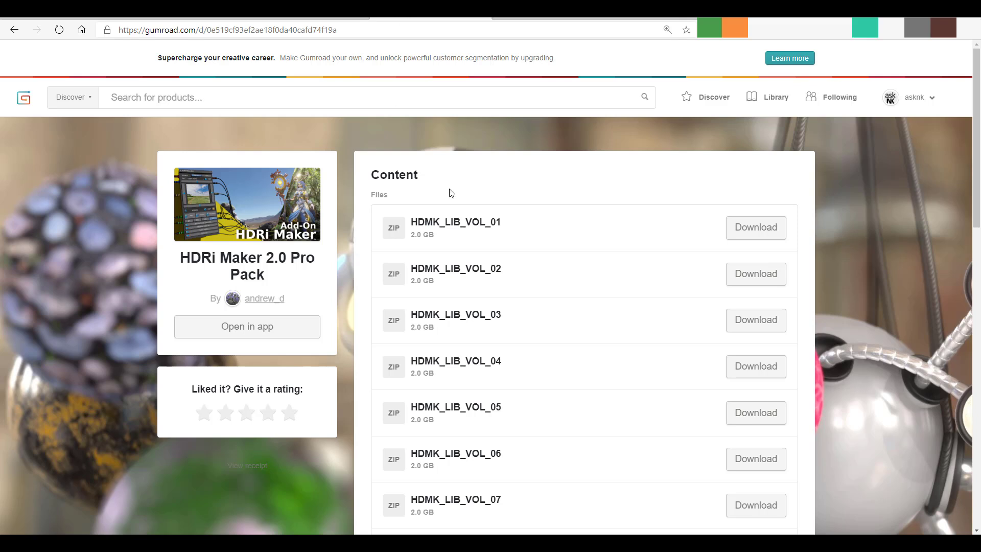
pyautogui.scroll(-10, 451, 193)
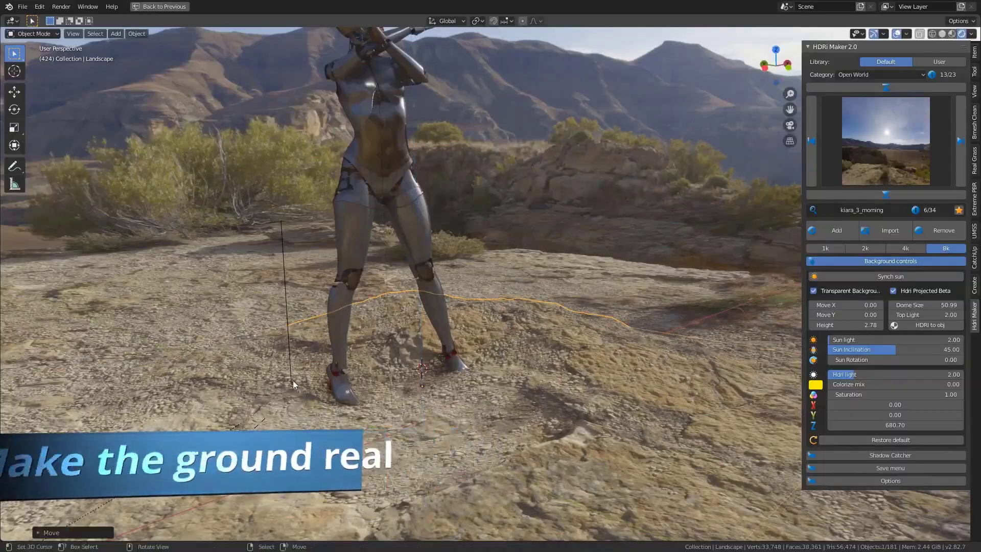
# Step: Move the robot figure along the Z axis to adjust its footing on the ground, and set the background's Z rotation to 669.33
pyautogui.press('g')
pyautogui.press('z')
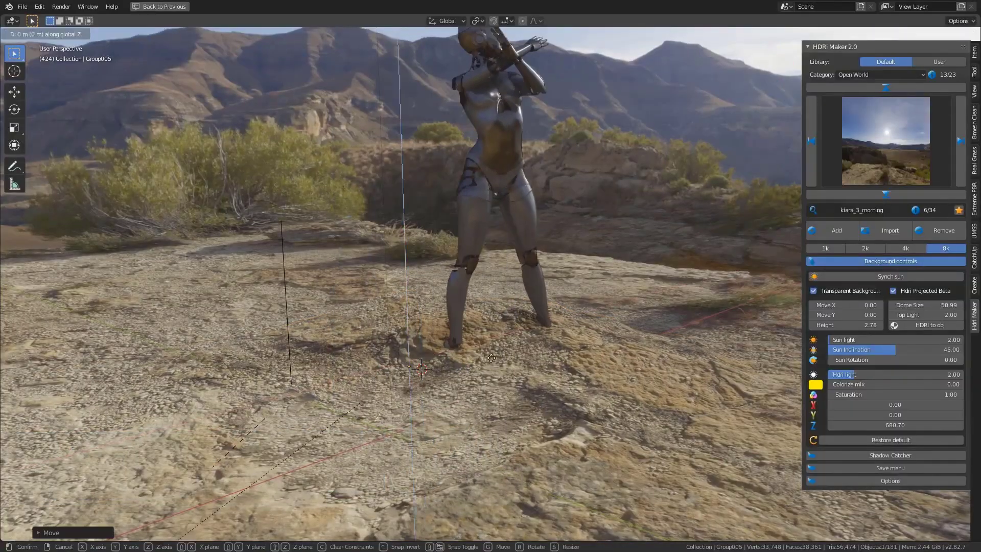
pyautogui.click(491, 341)
pyautogui.moveTo(491, 341)
pyautogui.mouseDown(button='middle')
pyautogui.moveTo(368, 360)
pyautogui.moveTo(480, 357)
pyautogui.mouseUp(button='middle')
pyautogui.moveTo(894, 424); pyautogui.dragTo(871, 424)
# Step: Select the Landscape object under the robot's feet and start moving it over the projected ground
pyautogui.keyDown('shift'); pyautogui.moveTo(574, 386); pyautogui.dragTo(578, 325, button='middle'); pyautogui.keyUp('shift')
pyautogui.click(459, 429)
pyautogui.press('g')
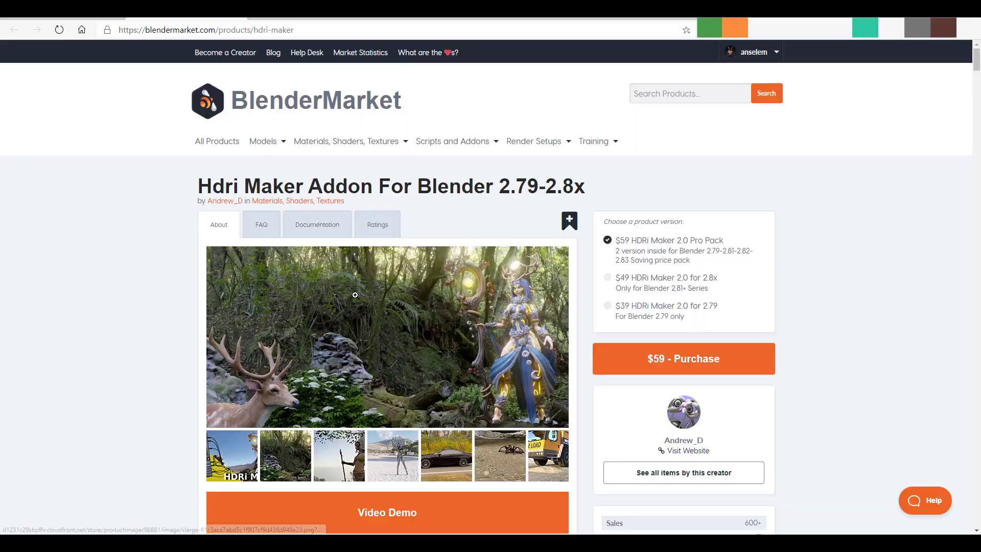
# Step: Examine the HDRi Maker product page on BlenderMarket, covering its feature descriptions, example animations, compatibility and purchase options
pyautogui.scroll(-8, 408, 263)
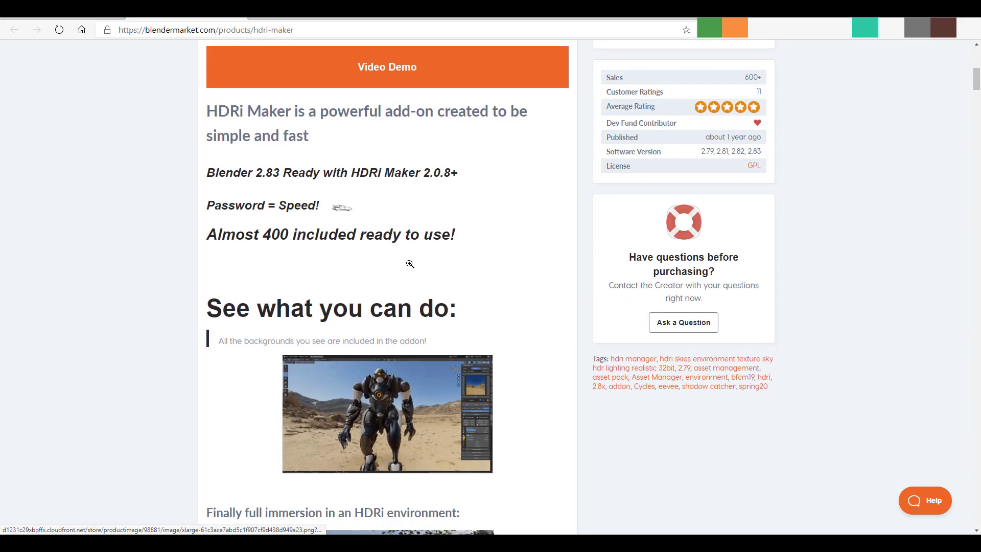
pyautogui.scroll(-7, 409, 264)
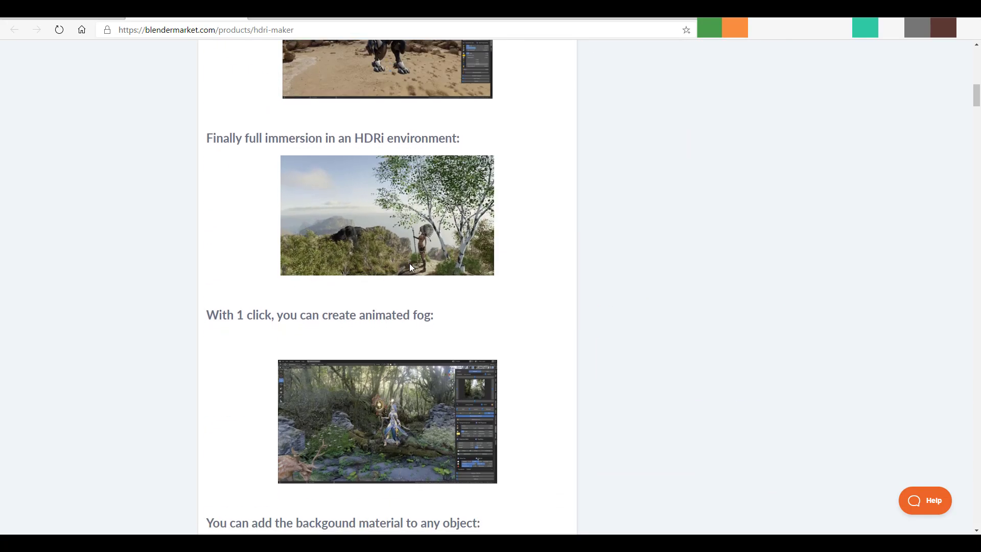
pyautogui.scroll(-6, 409, 263)
pyautogui.scroll(-6, 471, 267)
pyautogui.scroll(2, 458, 300)
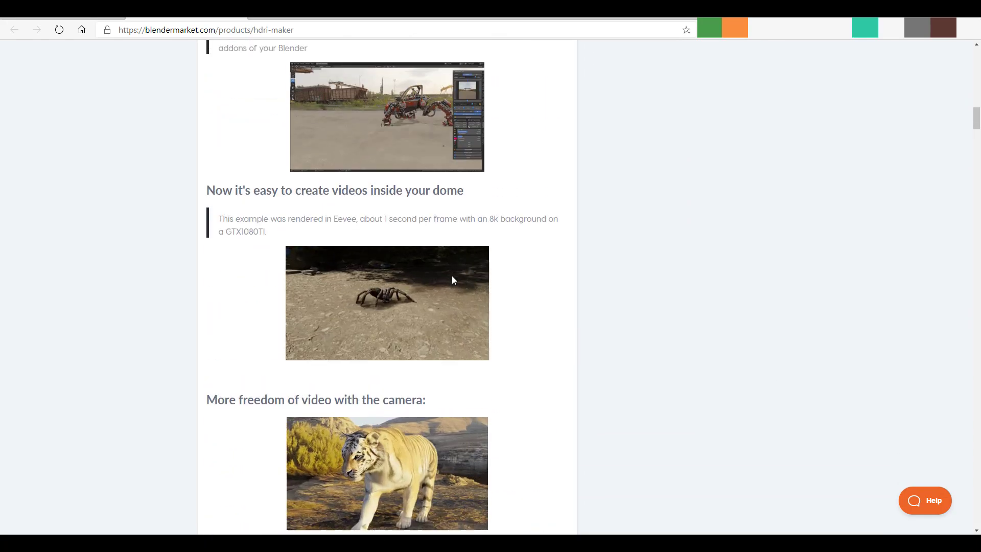
pyautogui.scroll(-8, 451, 276)
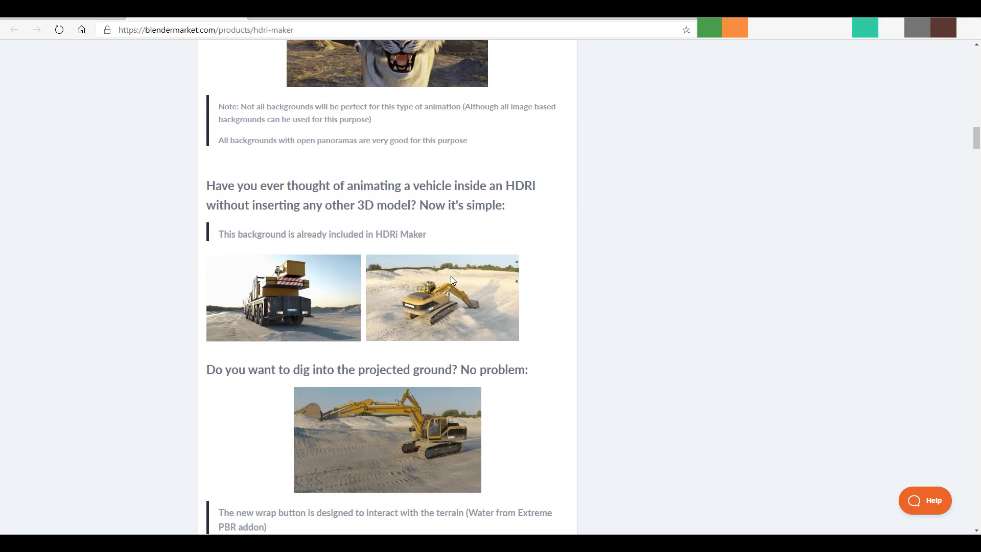
pyautogui.scroll(-16, 450, 276)
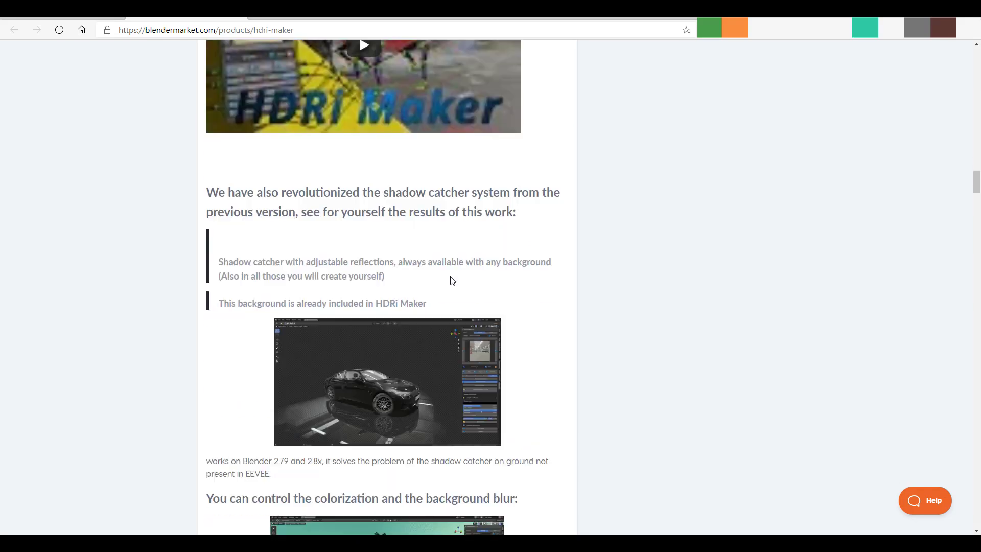
pyautogui.scroll(-4, 452, 280)
pyautogui.scroll(20, 453, 278)
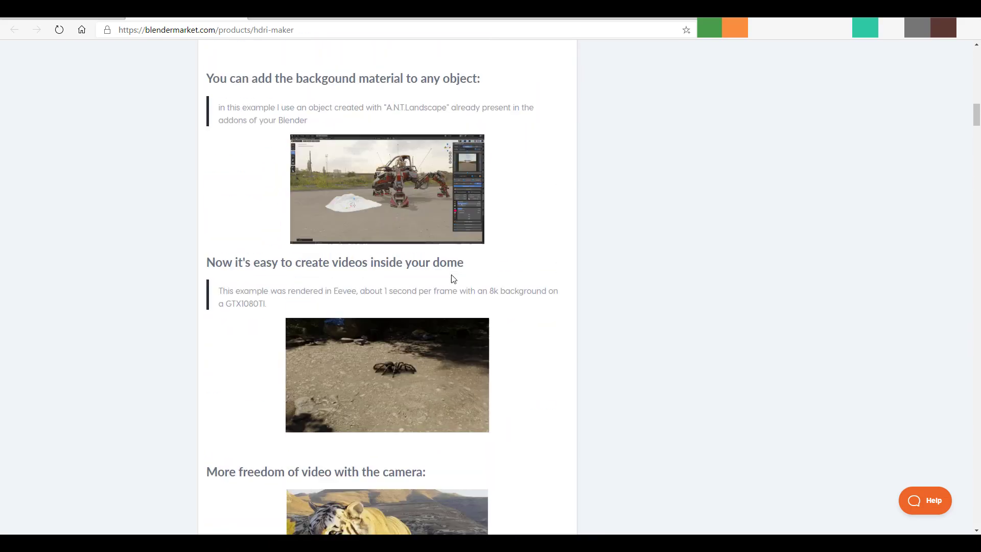
pyautogui.scroll(7, 454, 279)
pyautogui.scroll(12, 452, 278)
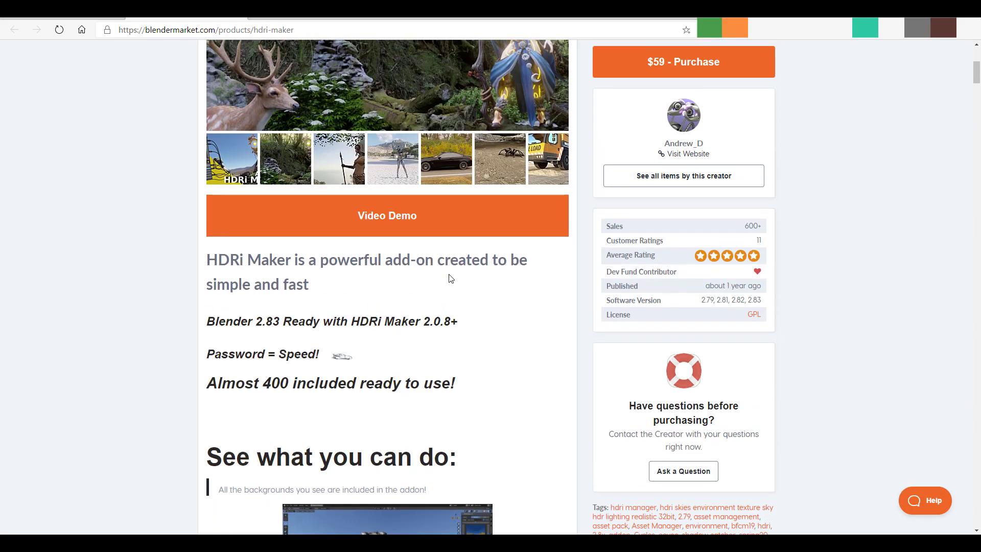
pyautogui.scroll(6, 452, 279)
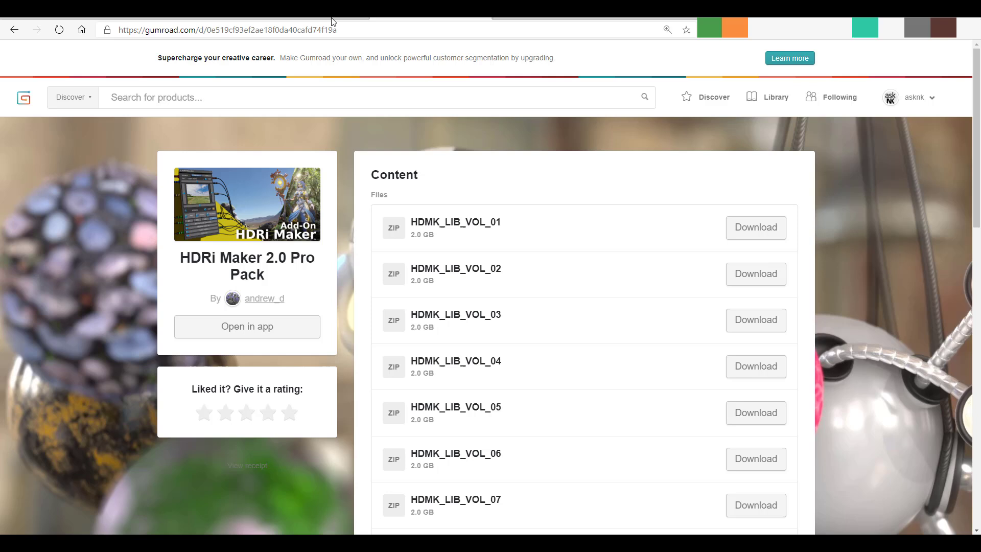
# Step: Review the HDRi Maker 2.0 Pro Pack listing and its downloads on Gumroad, and view the Flower Road HDRI on HDRI Haven
pyautogui.click(335, 19)
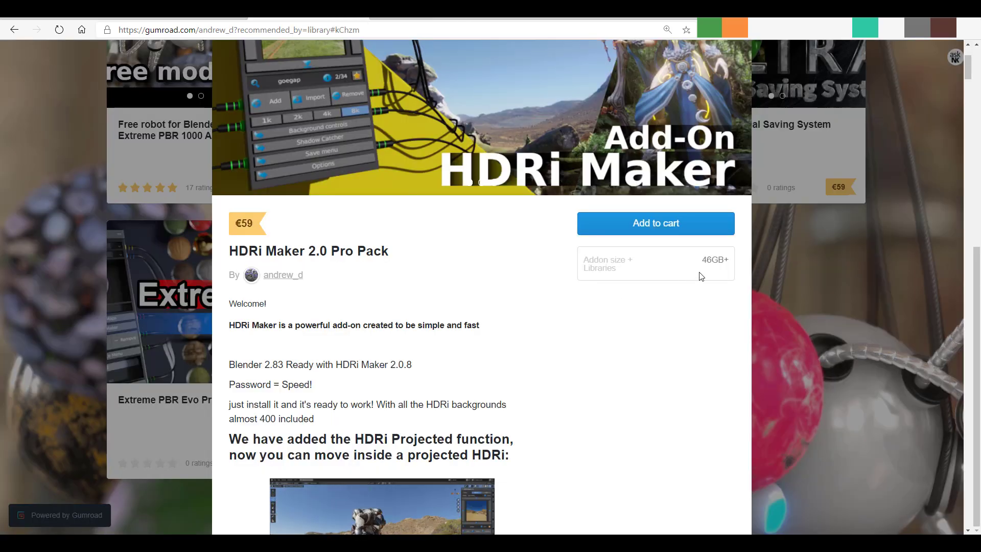
pyautogui.click(415, 19)
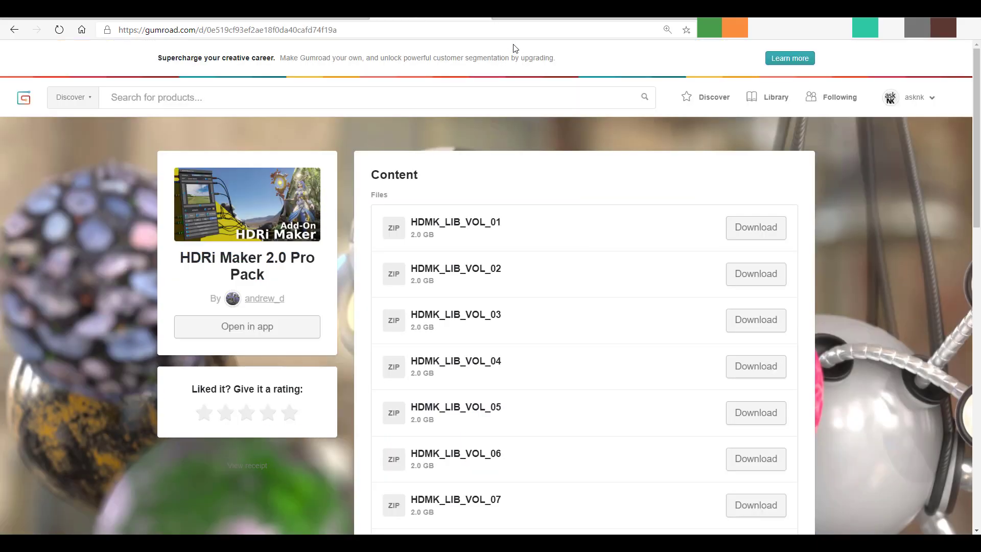
pyautogui.click(530, 21)
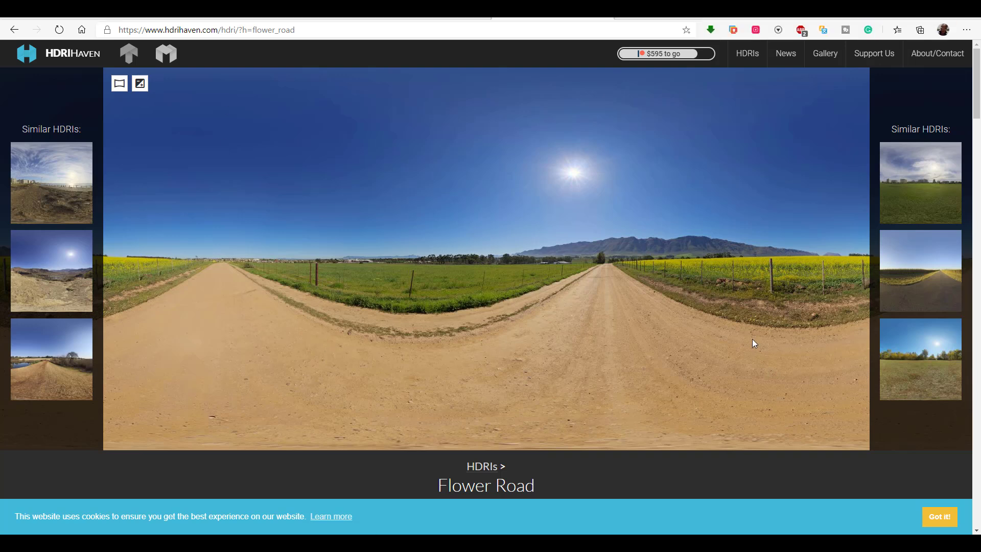
# Step: Switch to Blender and open the add-on preferences to find where add-ons are installed
pyautogui.hotkey('alt', 'Tab')
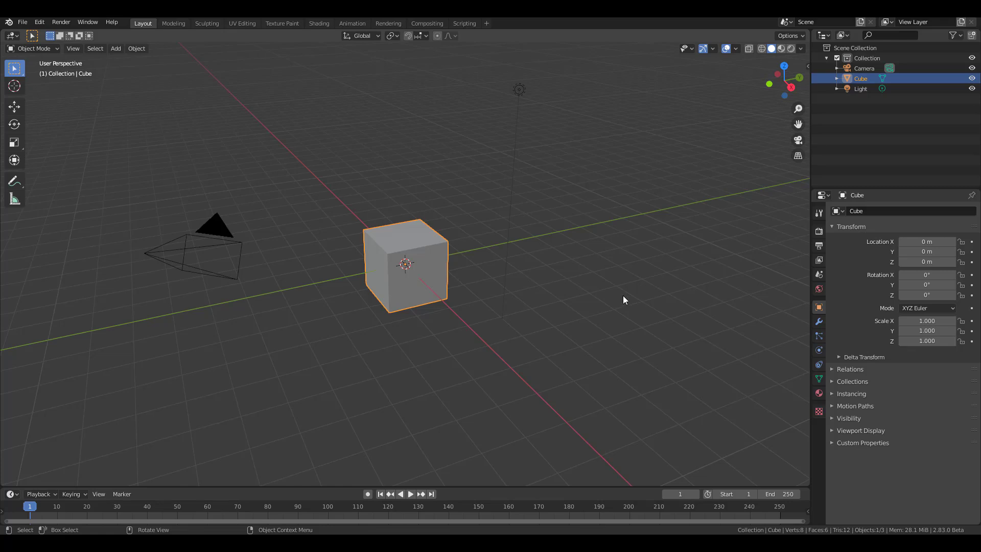
pyautogui.moveTo(502, 270); pyautogui.dragTo(536, 302, button='middle')
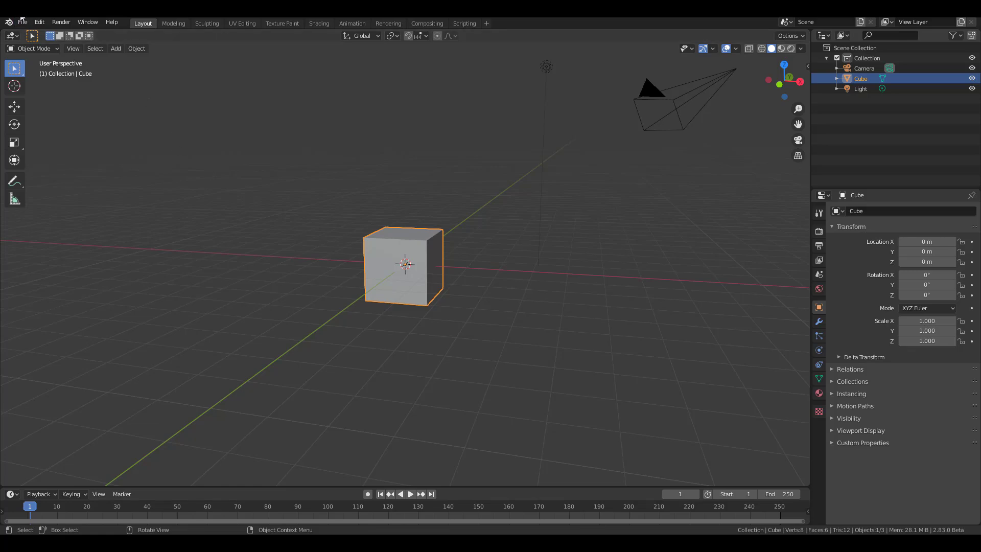
pyautogui.click(40, 24)
pyautogui.click(112, 170)
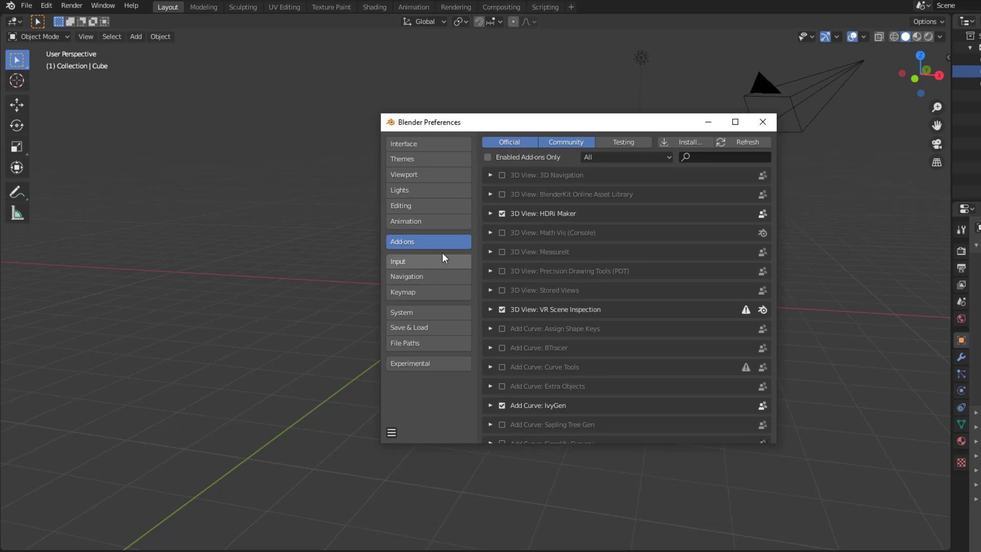
pyautogui.click(691, 141)
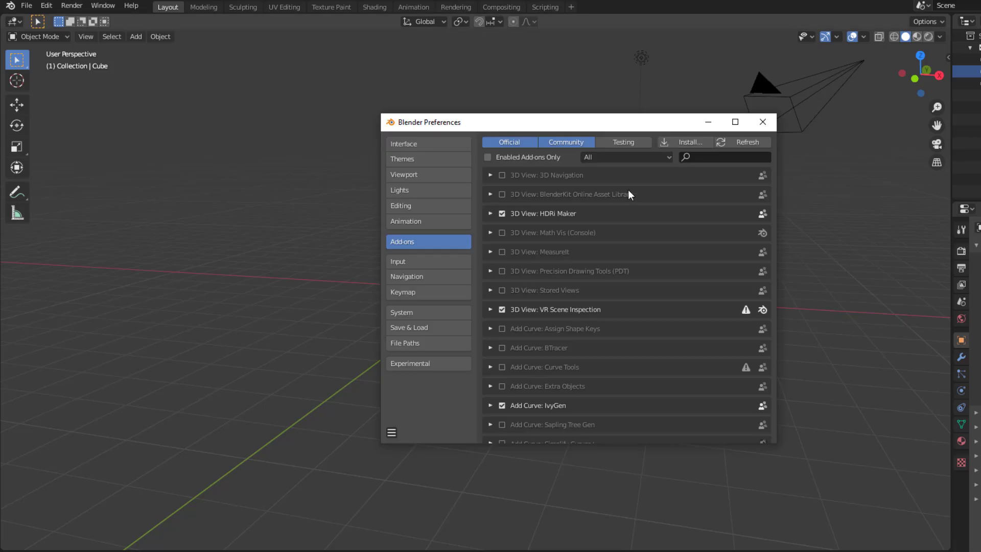
# Step: Expand the HDRi Maker add-on's preferences, read the First Installation instructions in a wider window, and close the preferences
pyautogui.click(489, 214)
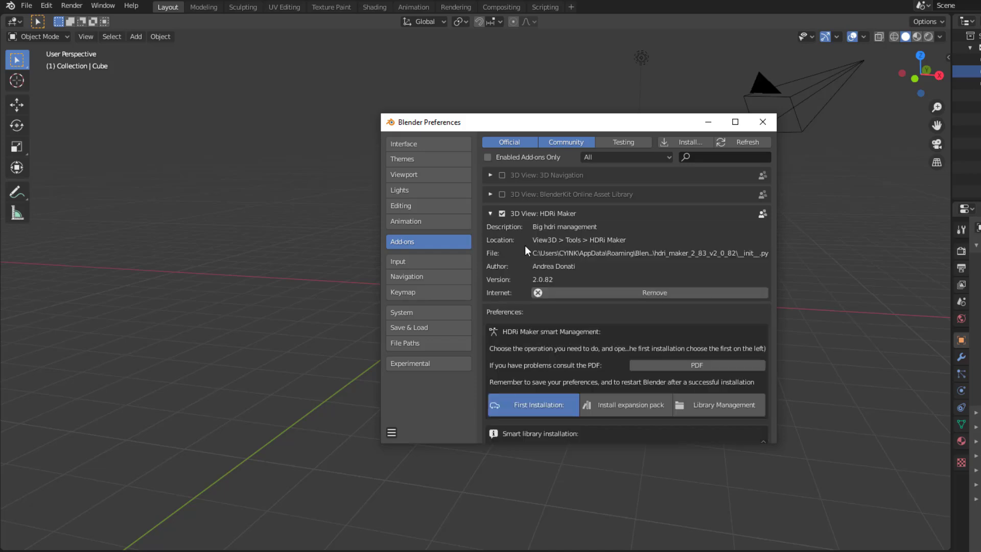
pyautogui.scroll(-5, 568, 261)
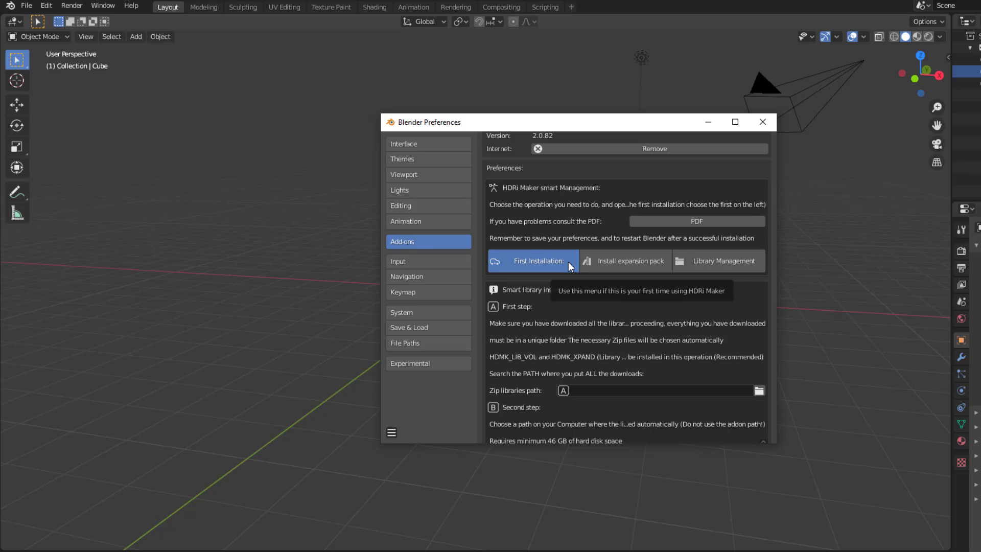
pyautogui.scroll(-5, 543, 257)
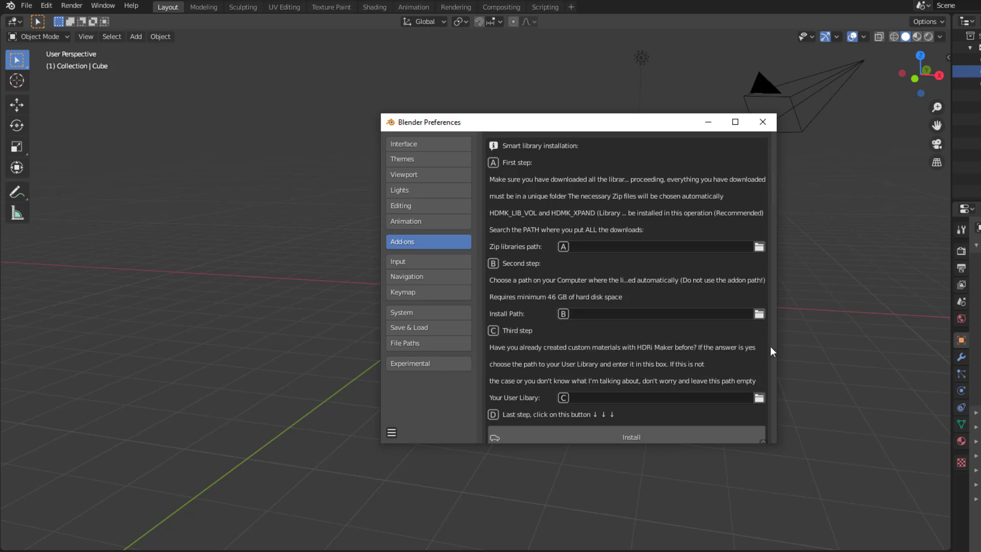
pyautogui.moveTo(776, 349); pyautogui.dragTo(880, 342)
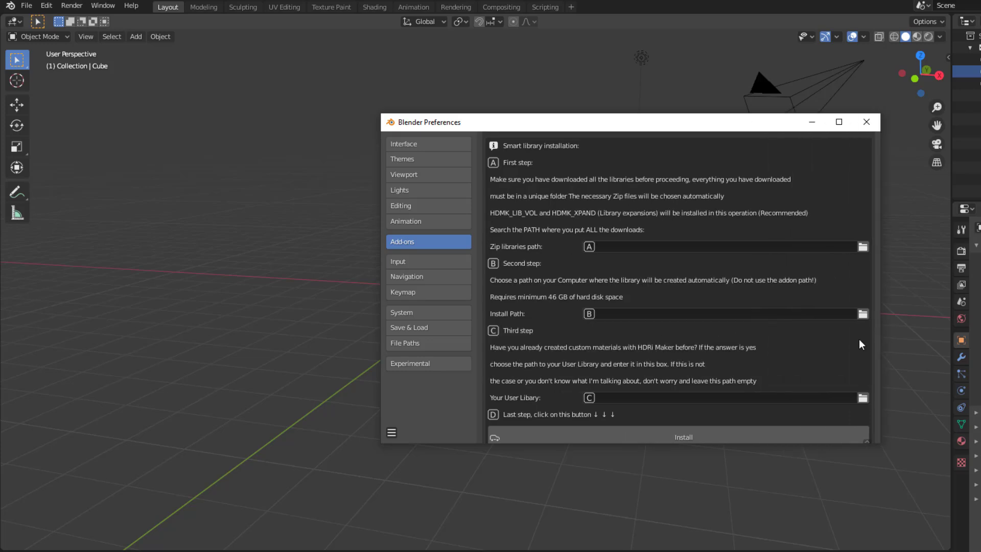
pyautogui.scroll(-5, 768, 305)
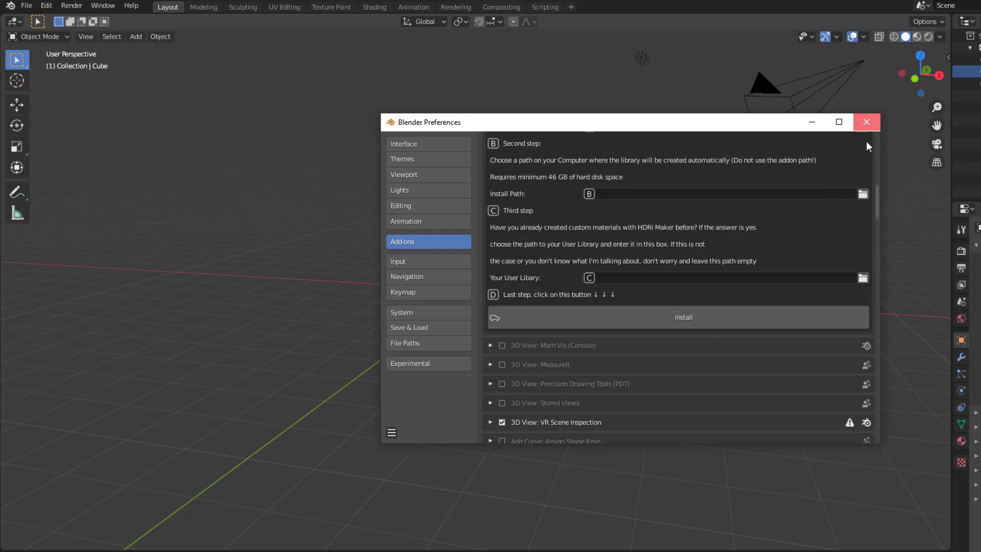
pyautogui.click(866, 122)
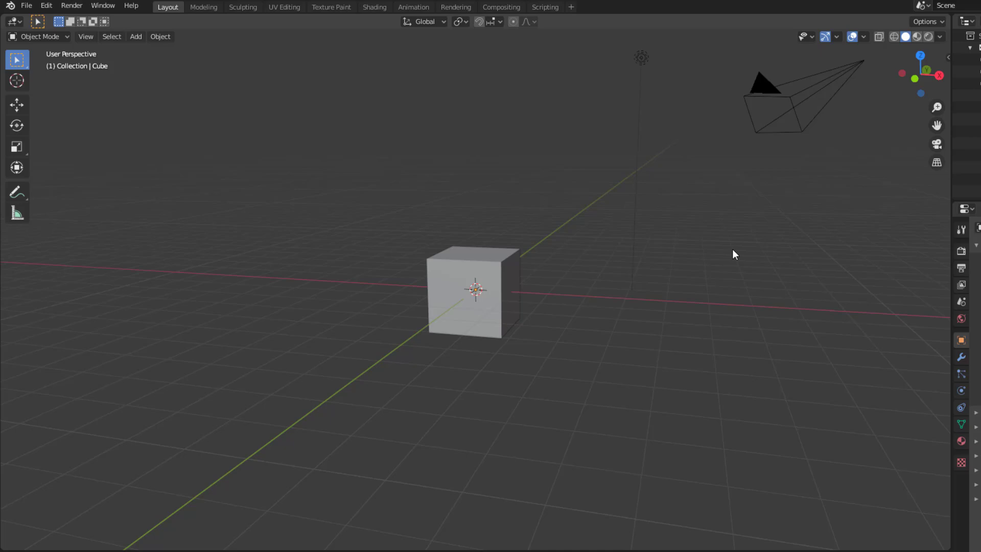
# Step: Show the HDRi Maker 2.0 controls in the 3D viewport and look over its background categories and previews
pyautogui.press('n')
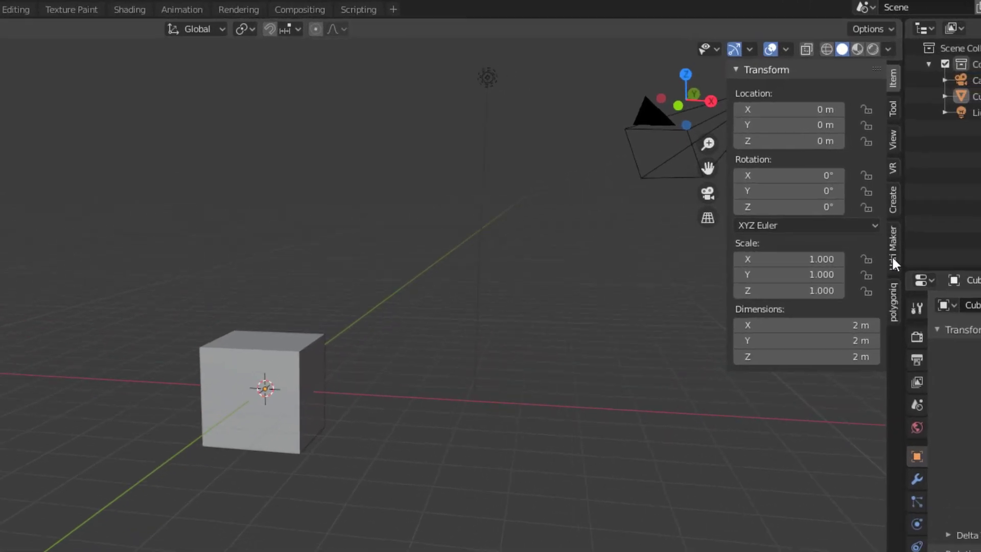
pyautogui.click(879, 271)
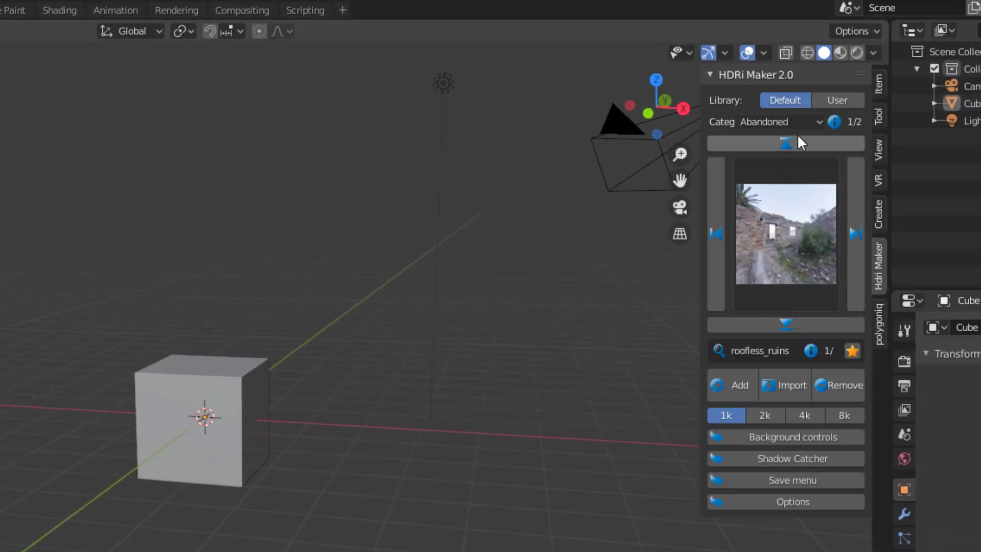
pyautogui.click(781, 122)
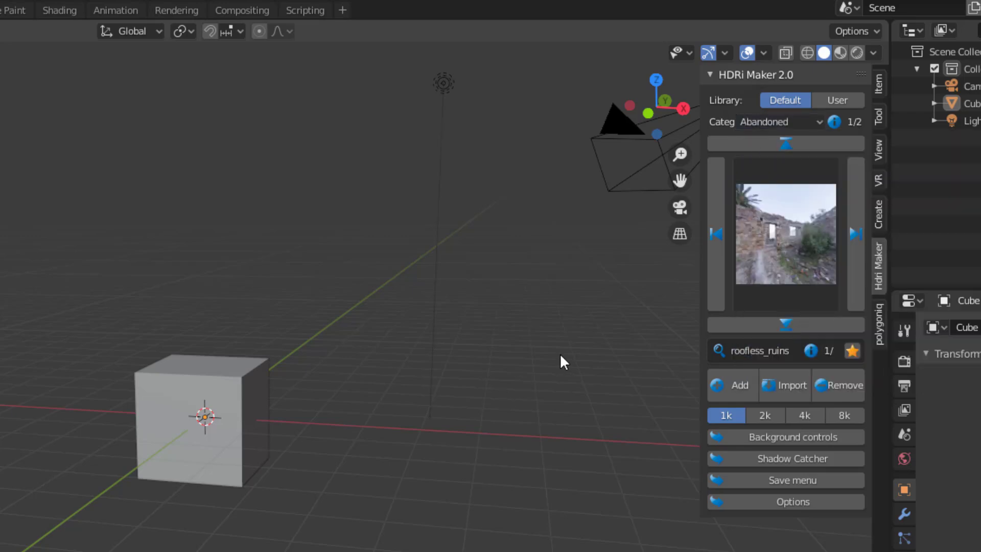
pyautogui.click(773, 253)
# Step: Step forward through the background categories from Abandoned to Interior
pyautogui.click(787, 326)
pyautogui.click(790, 324)
pyautogui.click(790, 323)
pyautogui.click(790, 324)
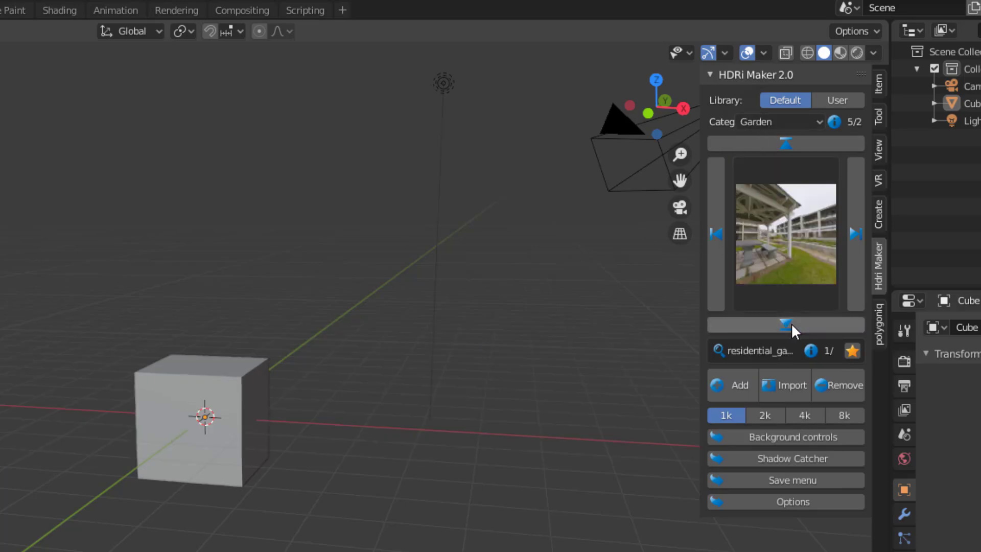
pyautogui.click(790, 324)
pyautogui.click(791, 324)
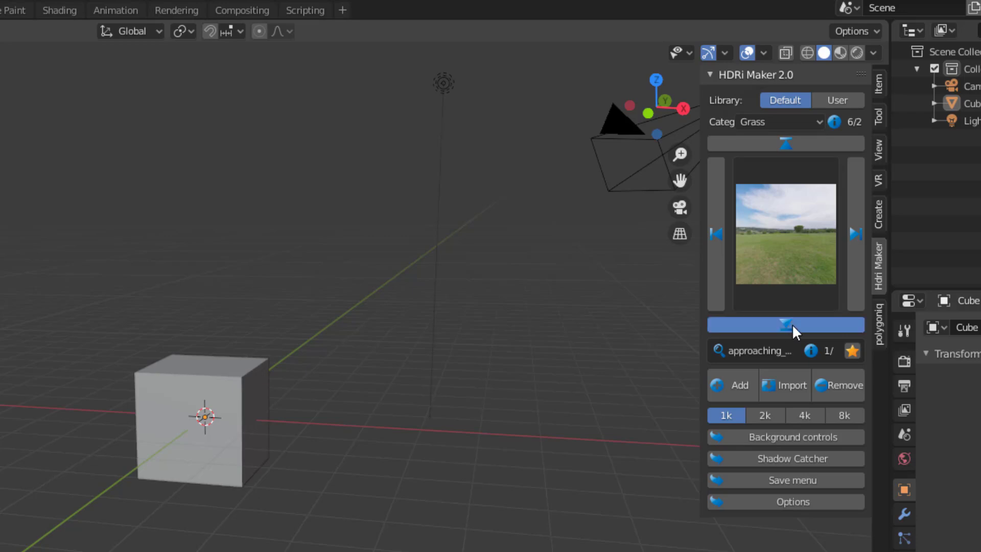
# Step: Browse forward through the Interior backgrounds, going past the cabin preview
pyautogui.click(852, 233)
pyautogui.click(853, 233)
pyautogui.click(853, 233)
pyautogui.click(852, 233)
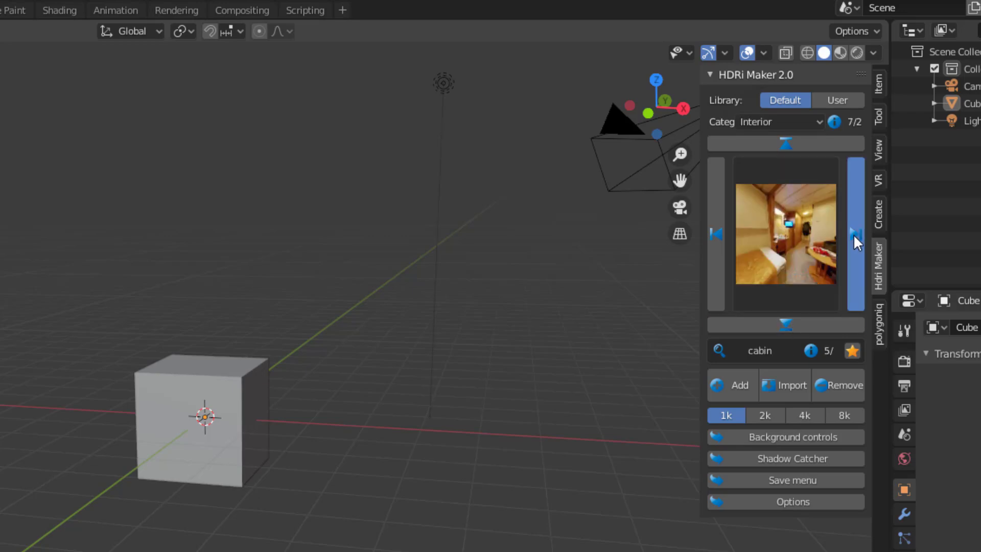
pyautogui.click(853, 234)
pyautogui.click(853, 234)
# Step: Set the background category to Interior semi-open and select the default cube
pyautogui.click(780, 121)
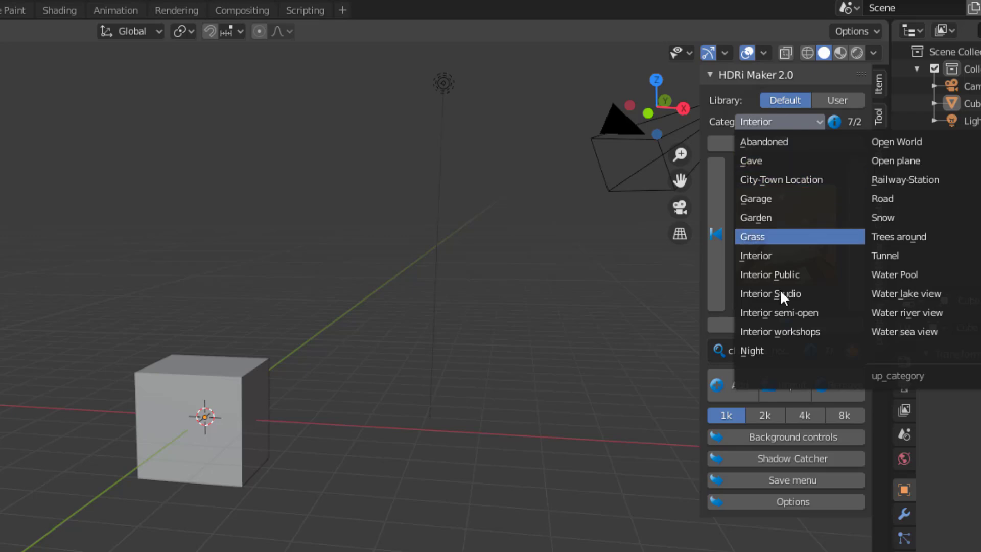
pyautogui.click(781, 312)
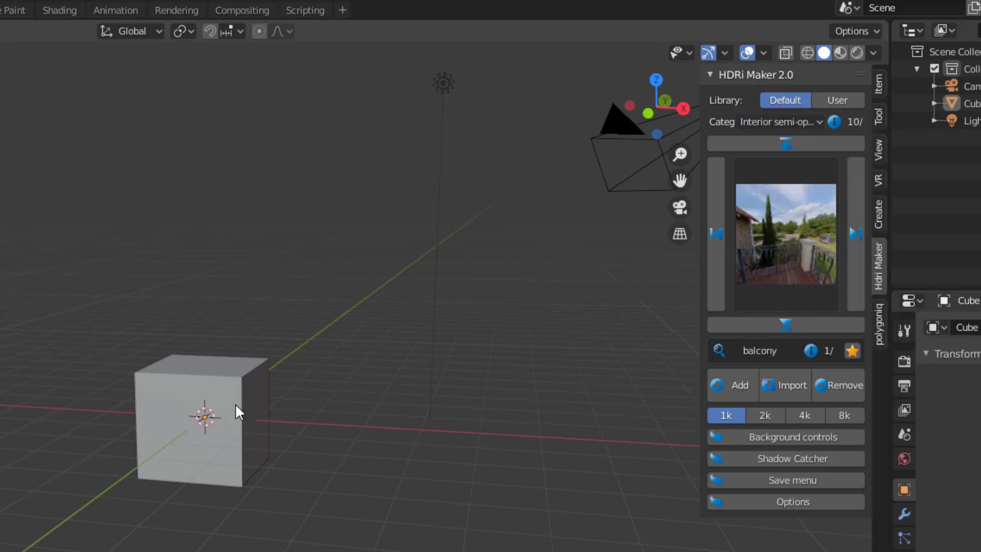
pyautogui.moveTo(236, 409); pyautogui.dragTo(92, 427, button='middle')
pyautogui.scroll(5, 94, 427)
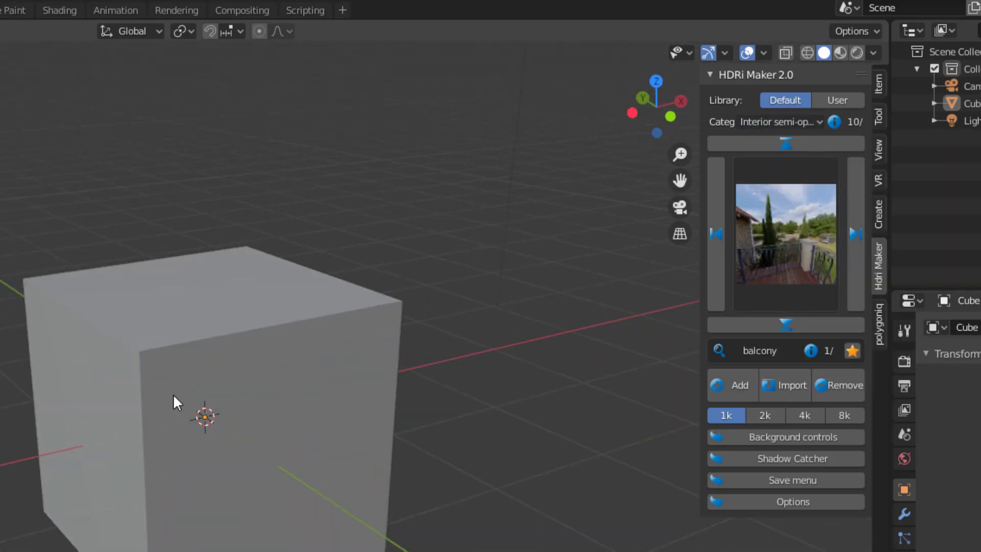
pyautogui.click(271, 379)
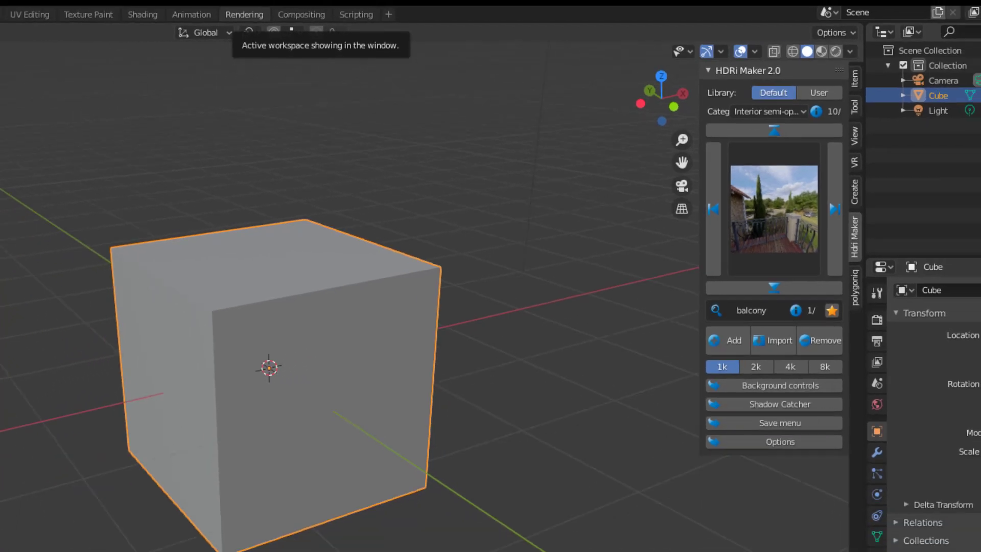
# Step: Replace the default cube with the copied bust and move the bust along the X axis to the world origin
pyautogui.press('Delete')
pyautogui.hotkey('ctrl', 'v')
pyautogui.moveTo(492, 250); pyautogui.dragTo(454, 252, button='middle')
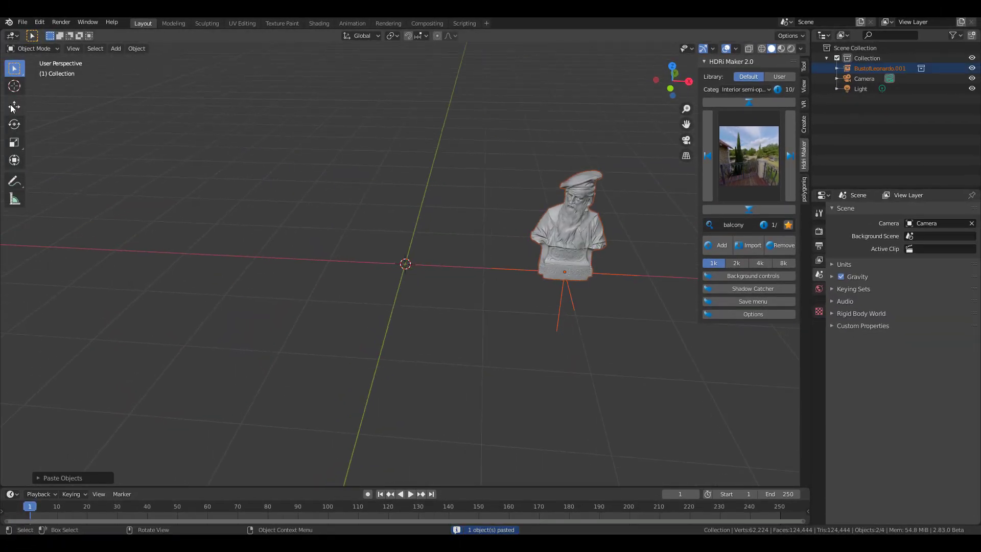
pyautogui.click(12, 106)
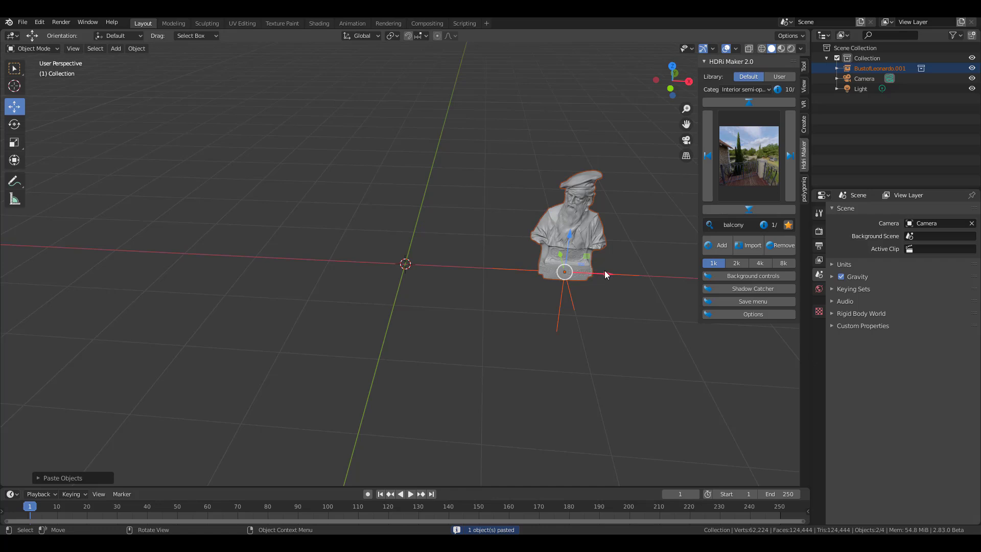
pyautogui.moveTo(604, 274); pyautogui.dragTo(448, 270)
pyautogui.moveTo(450, 344); pyautogui.dragTo(509, 340, button='middle')
pyautogui.scroll(4, 459, 292)
pyautogui.scroll(1, 460, 292)
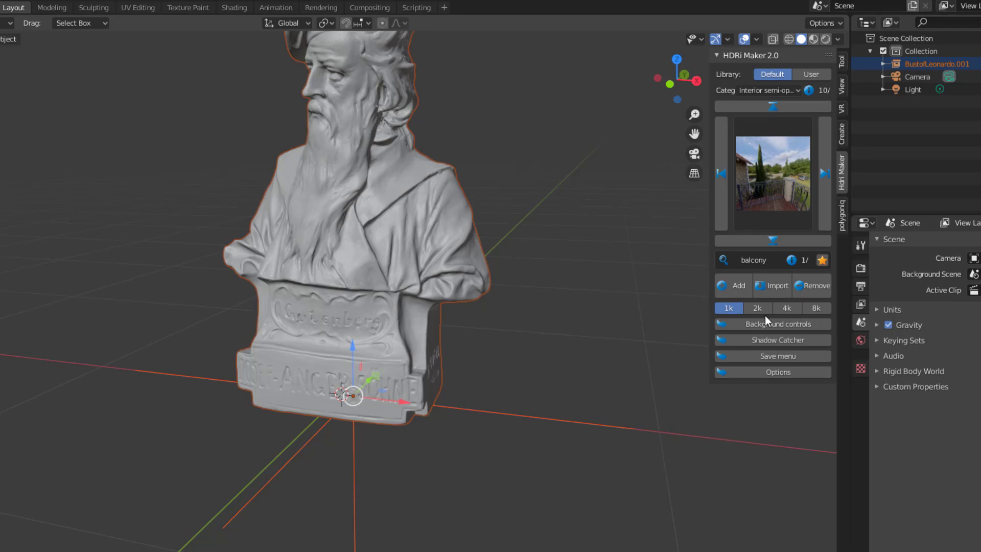
# Step: Add the balcony background to the scene at 4k resolution and show it with rendered viewport shading
pyautogui.click(794, 306)
pyautogui.moveTo(583, 356); pyautogui.dragTo(511, 377, button='middle')
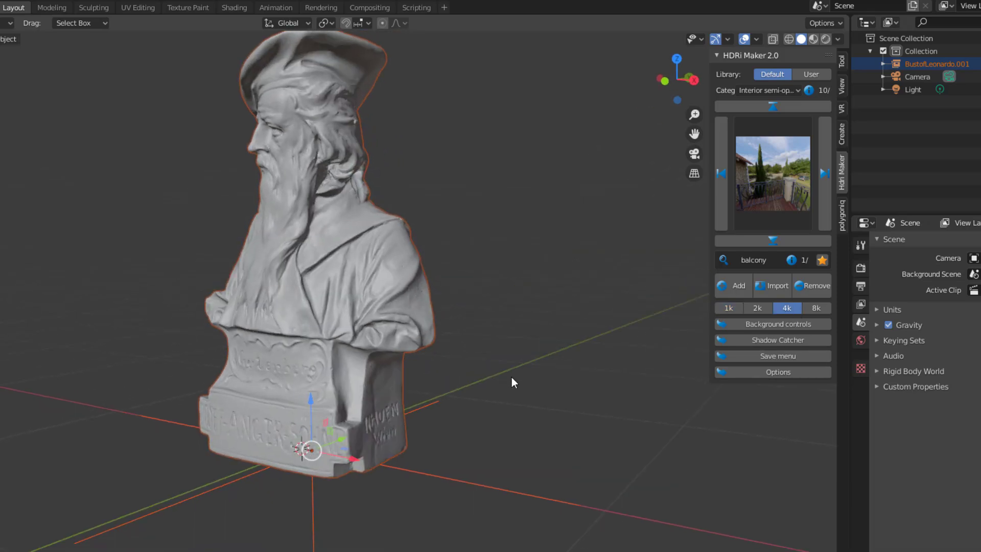
pyautogui.click(731, 284)
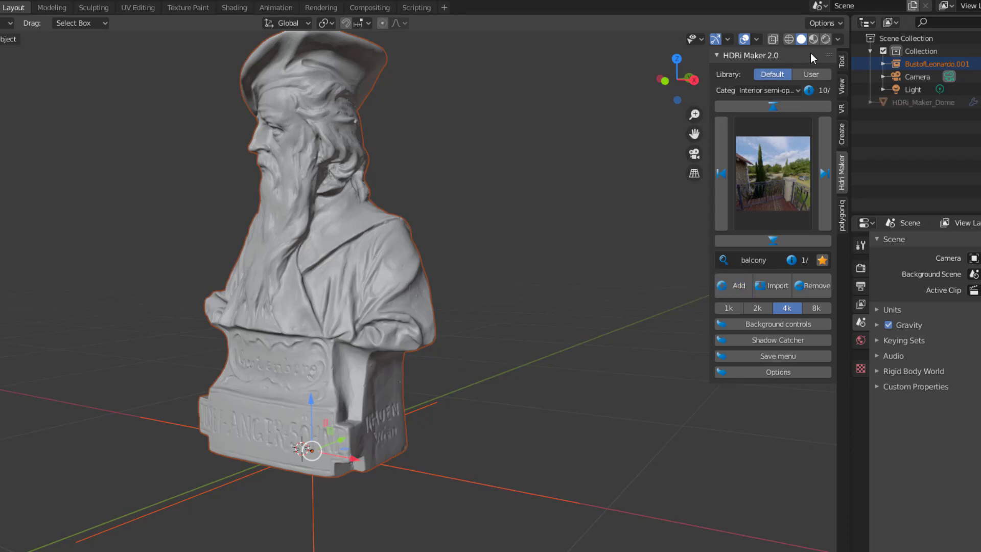
pyautogui.click(824, 40)
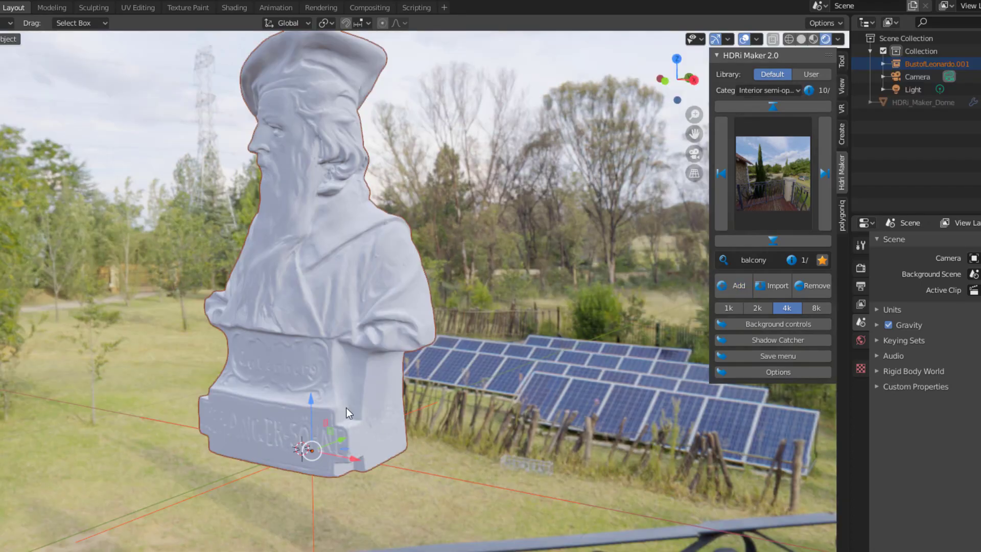
pyautogui.moveTo(312, 447); pyautogui.dragTo(532, 412, button='middle')
pyautogui.scroll(-6, 393, 422)
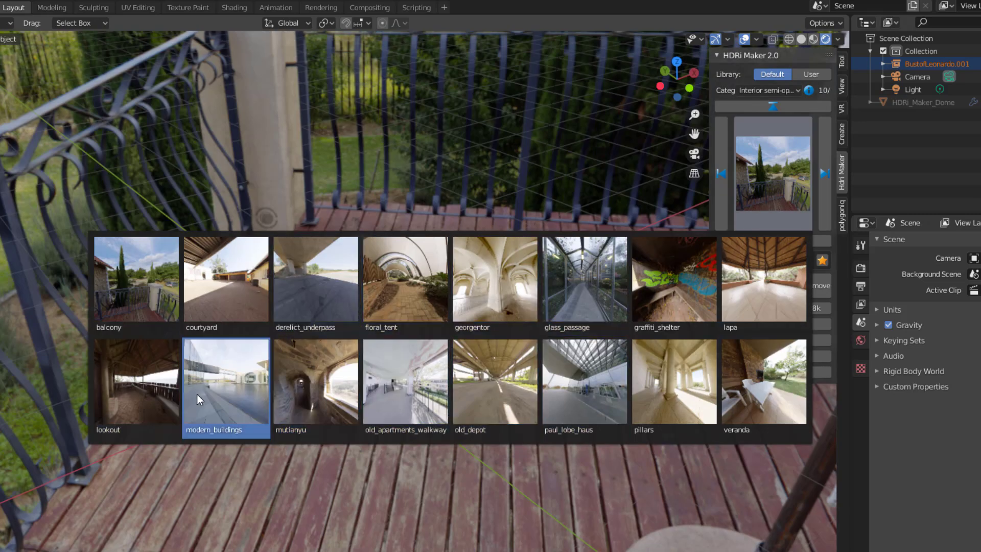
# Step: Choose the lapa background and add it to the scene in place of the balcony
pyautogui.click(747, 295)
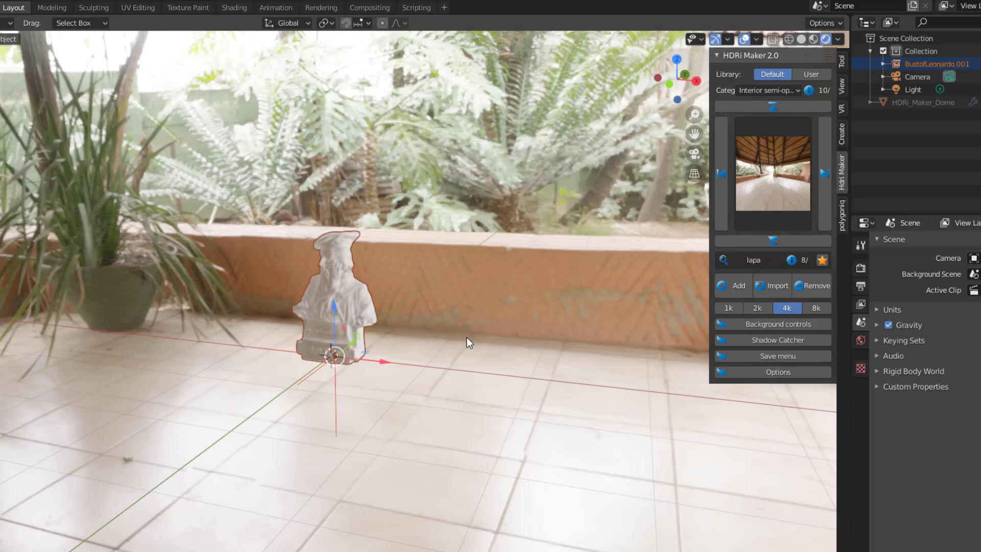
pyautogui.moveTo(466, 337); pyautogui.dragTo(507, 345, button='middle')
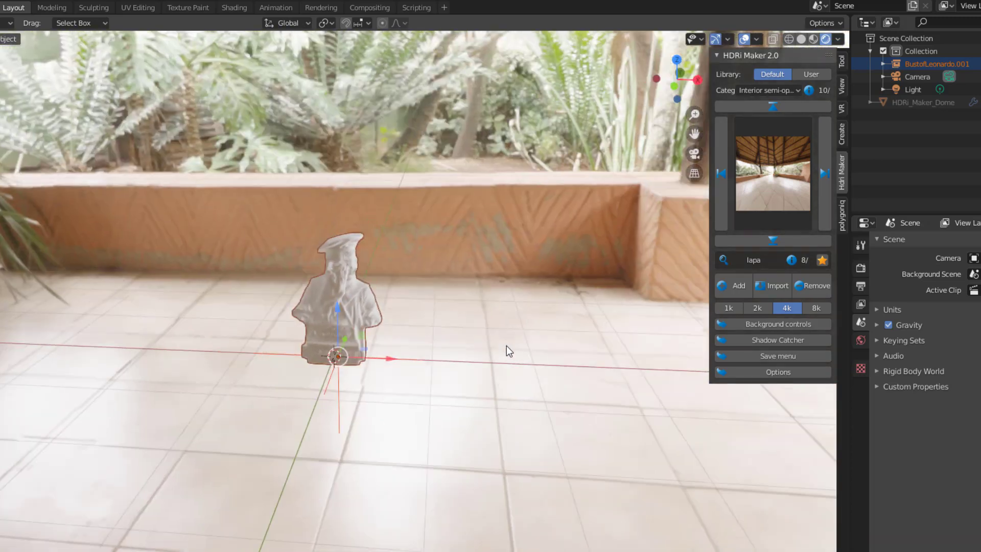
pyautogui.scroll(7, 358, 398)
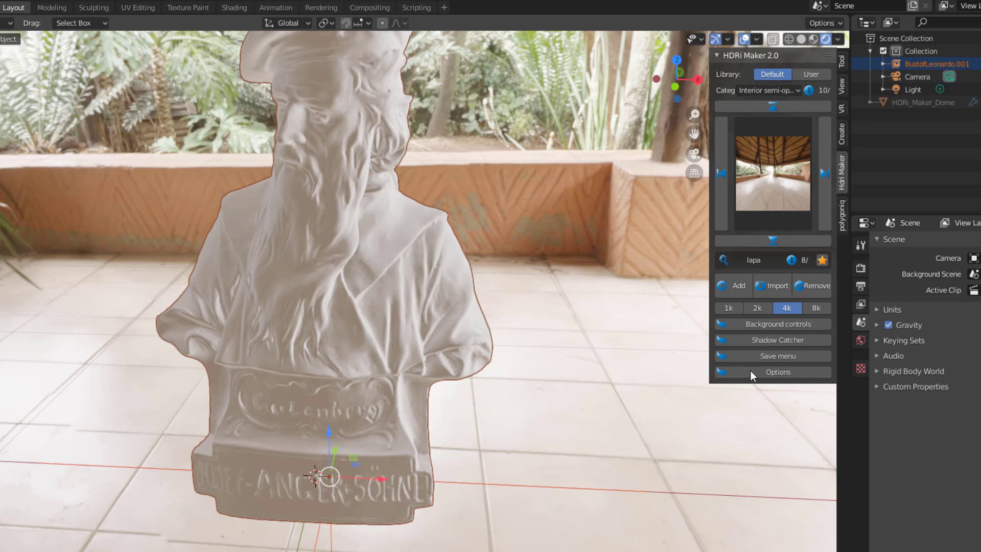
# Step: Open the background controls, widen the sidebar and enable Hdri Projected for the lapa background
pyautogui.click(762, 320)
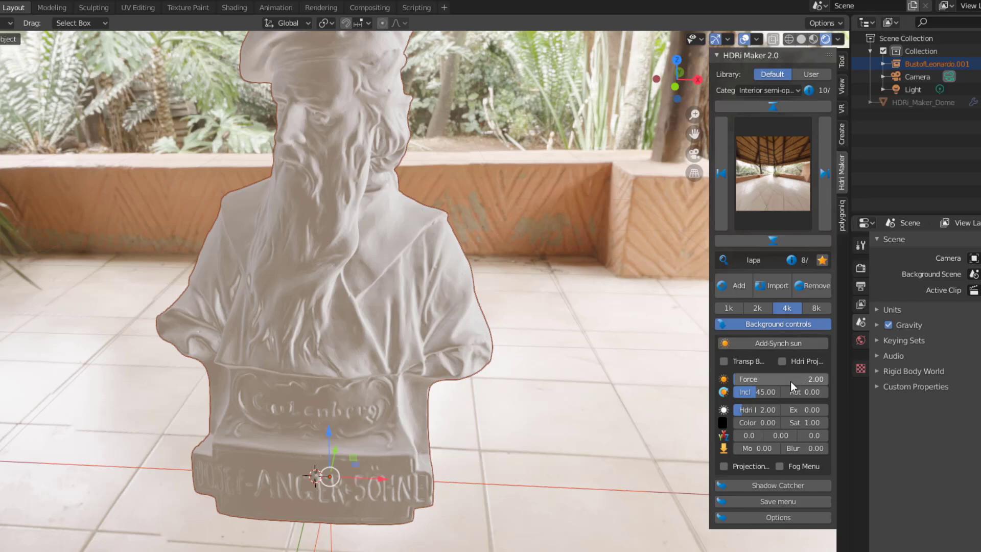
pyautogui.moveTo(709, 390); pyautogui.dragTo(638, 390)
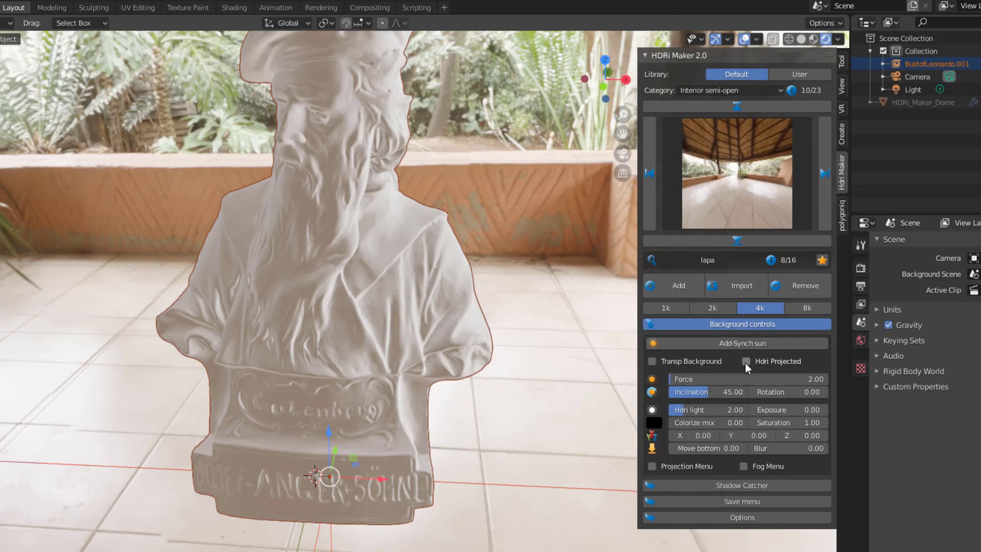
pyautogui.click(746, 361)
pyautogui.moveTo(392, 434); pyautogui.dragTo(843, 422, button='middle')
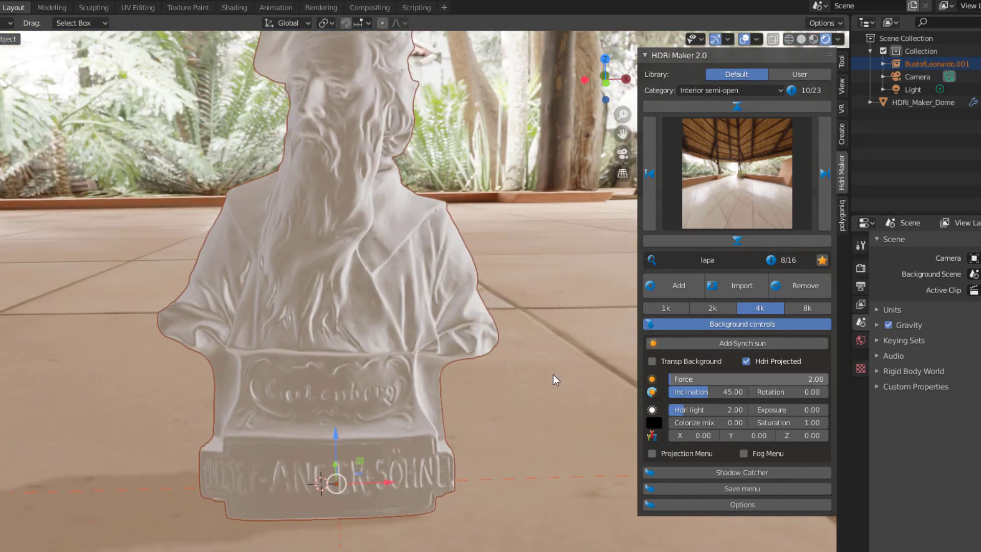
pyautogui.scroll(-5, 335, 319)
pyautogui.moveTo(335, 319); pyautogui.dragTo(387, 318, button='middle')
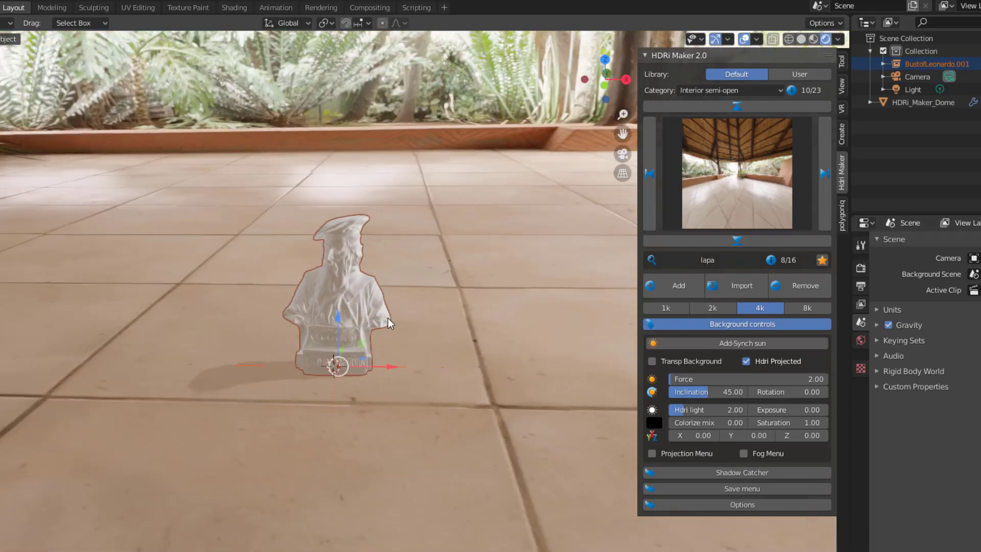
pyautogui.scroll(5, 387, 317)
pyautogui.scroll(-4, 425, 342)
pyautogui.moveTo(479, 369); pyautogui.dragTo(445, 306, button='middle')
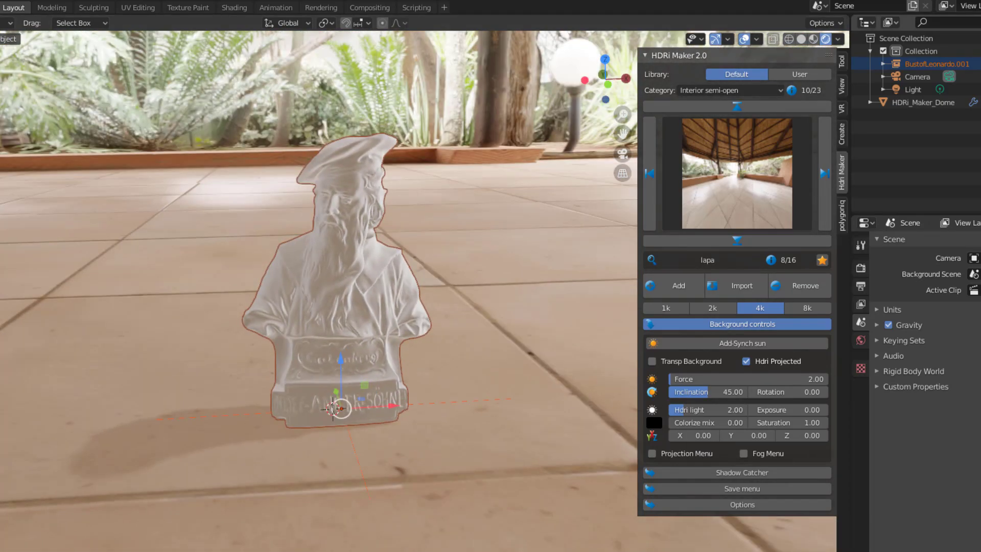
# Step: Delete the default Light object from the scene
pyautogui.click(915, 92)
pyautogui.rightClick(915, 92)
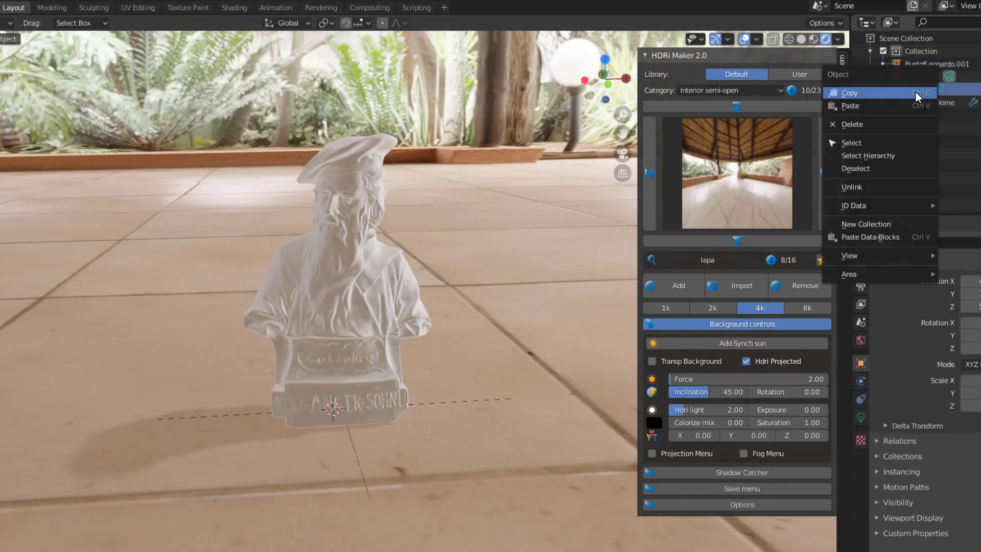
pyautogui.click(868, 127)
pyautogui.moveTo(409, 384)
pyautogui.mouseDown(button='middle')
pyautogui.moveTo(296, 391)
pyautogui.moveTo(149, 421)
pyautogui.moveTo(420, 385)
pyautogui.mouseUp(button='middle')
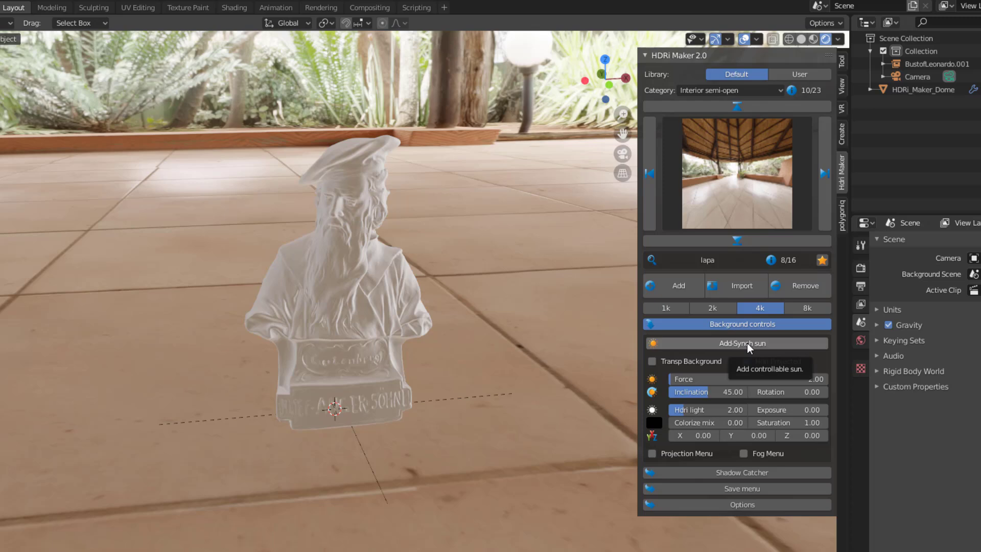
# Step: Add a synchronized sun and set its force to 7.18 and its inclination to 49.27
pyautogui.click(746, 342)
pyautogui.moveTo(286, 380); pyautogui.dragTo(265, 377, button='middle')
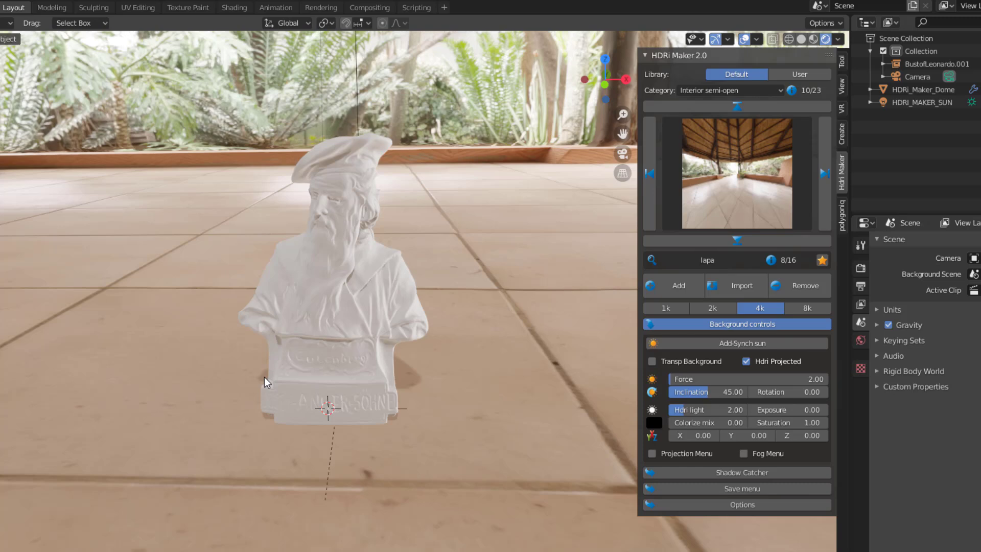
pyautogui.moveTo(749, 378); pyautogui.dragTo(786, 379)
pyautogui.moveTo(690, 379)
pyautogui.mouseDown()
pyautogui.moveTo(673, 379)
pyautogui.moveTo(669, 391)
pyautogui.moveTo(714, 392)
pyautogui.moveTo(697, 391)
pyautogui.mouseUp()
pyautogui.moveTo(460, 388); pyautogui.dragTo(431, 384, button='middle')
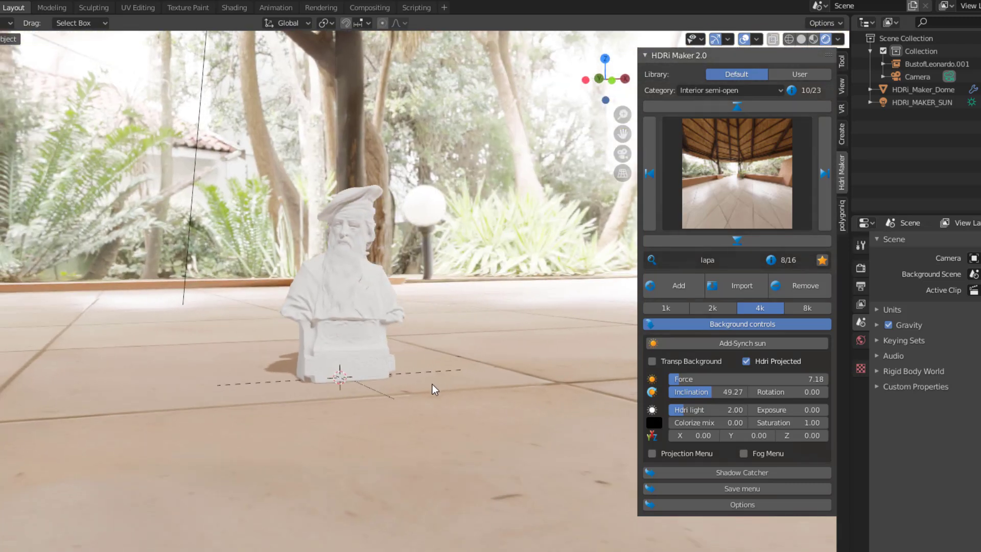
# Step: Lock the camera to the view and frame the whole bust from a low angle in camera view
pyautogui.press('KP_0')
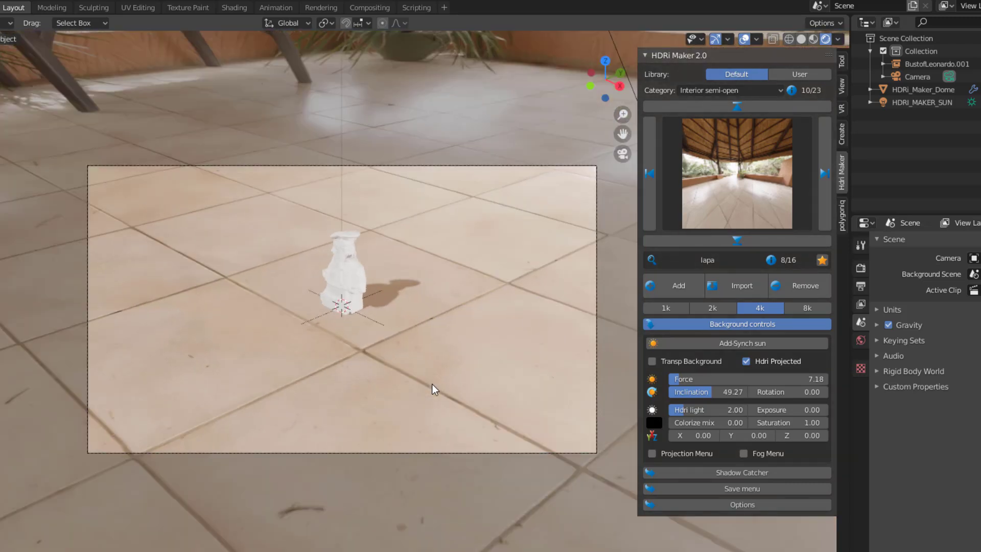
pyautogui.click(845, 86)
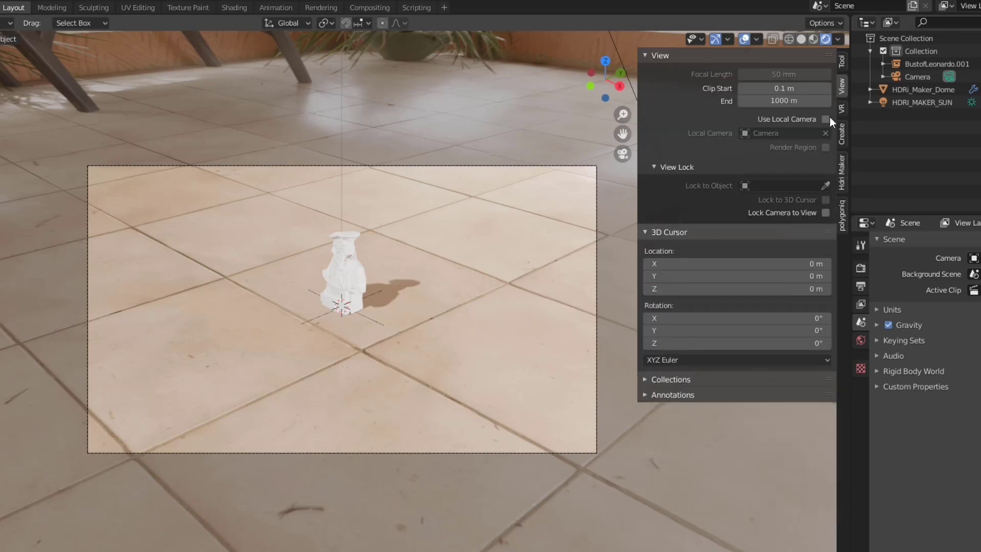
pyautogui.click(825, 212)
pyautogui.moveTo(313, 282); pyautogui.dragTo(341, 218, button='middle')
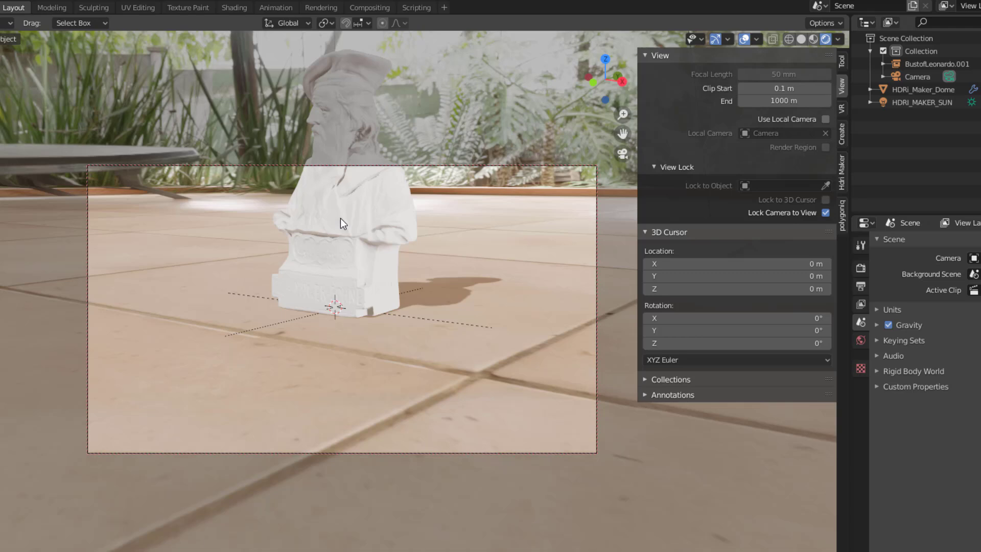
pyautogui.scroll(5, 340, 218)
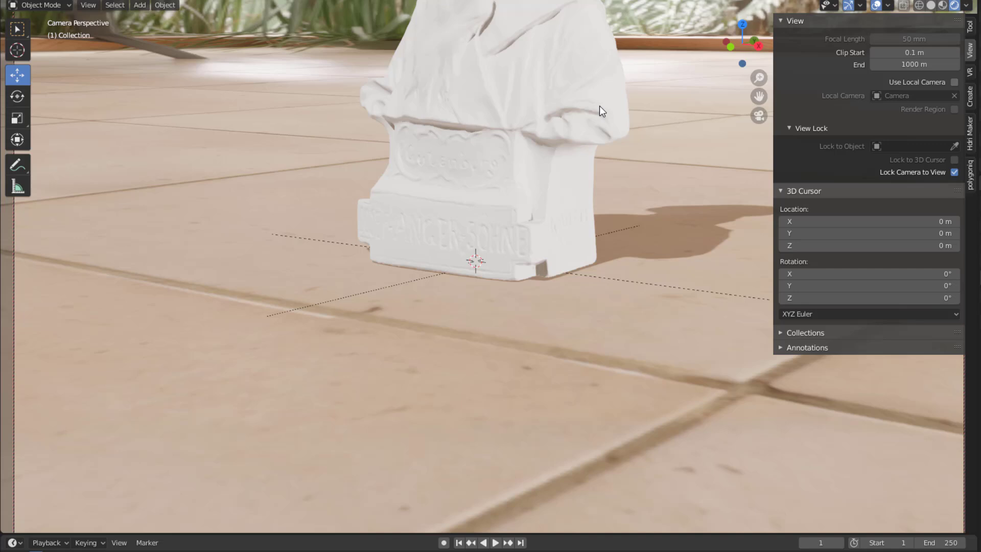
pyautogui.keyDown('shift'); pyautogui.moveTo(599, 106); pyautogui.dragTo(517, 357, button='middle'); pyautogui.keyUp('shift')
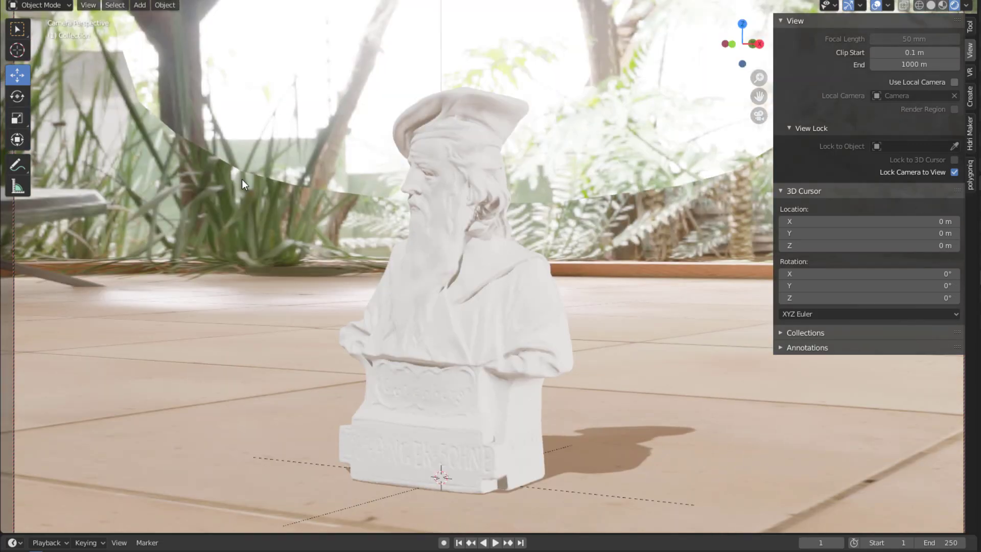
# Step: Return to the HDRi Maker controls and try the transparent background, switching it back off
pyautogui.click(970, 134)
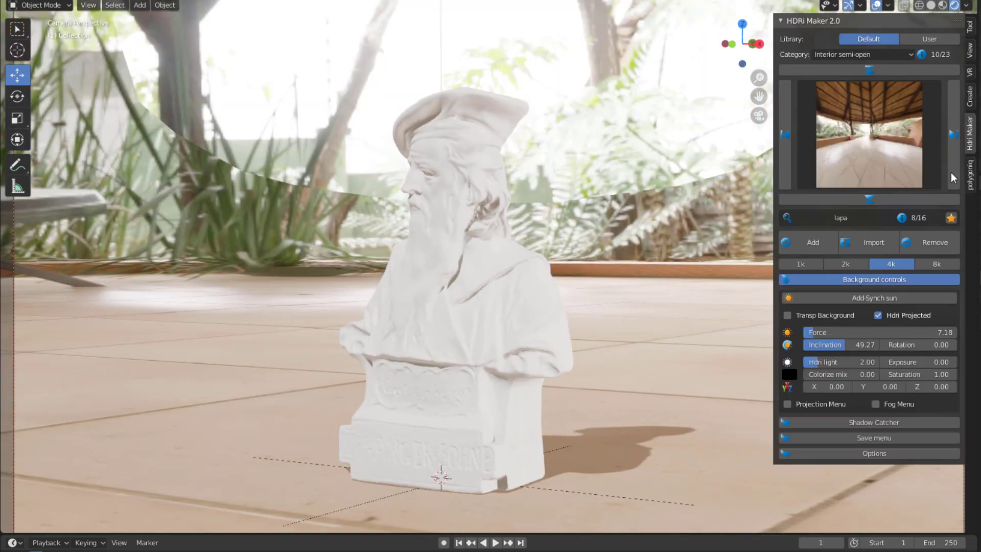
pyautogui.click(829, 315)
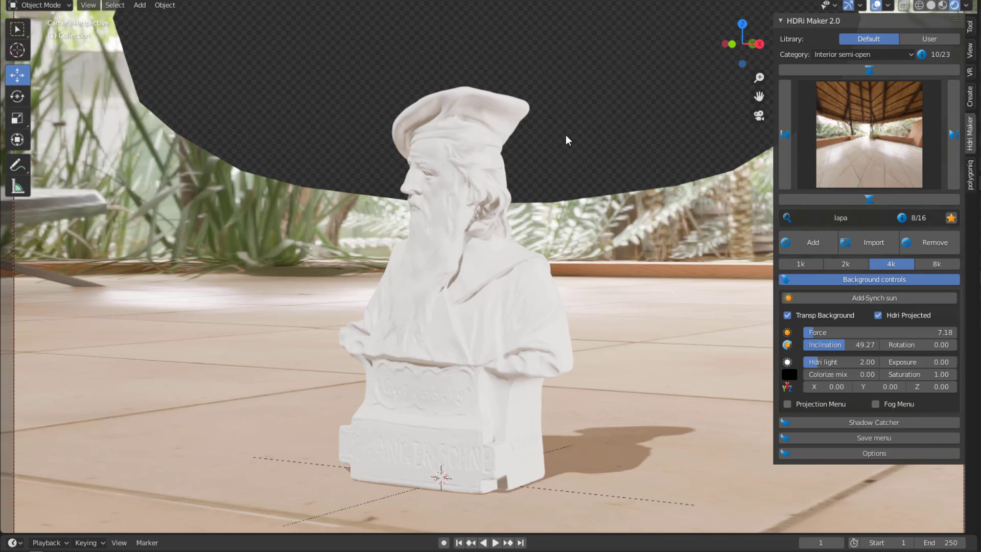
pyautogui.click(816, 316)
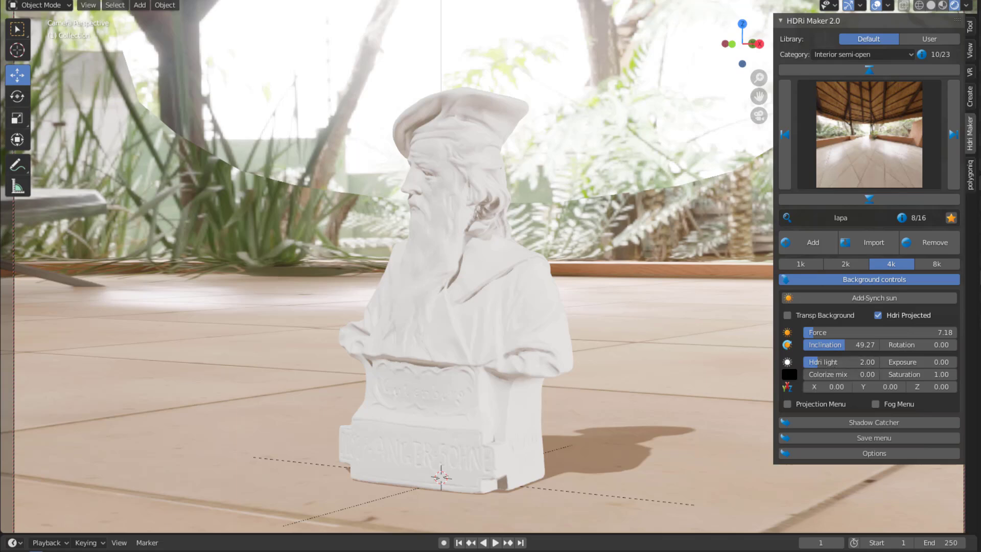
# Step: Set the HDRI light to 1.44 and tint the background blue with a colorize mix of 0.55
pyautogui.moveTo(817, 356)
pyautogui.mouseDown()
pyautogui.moveTo(838, 357)
pyautogui.moveTo(804, 356)
pyautogui.moveTo(814, 362)
pyautogui.mouseUp()
pyautogui.click(786, 373)
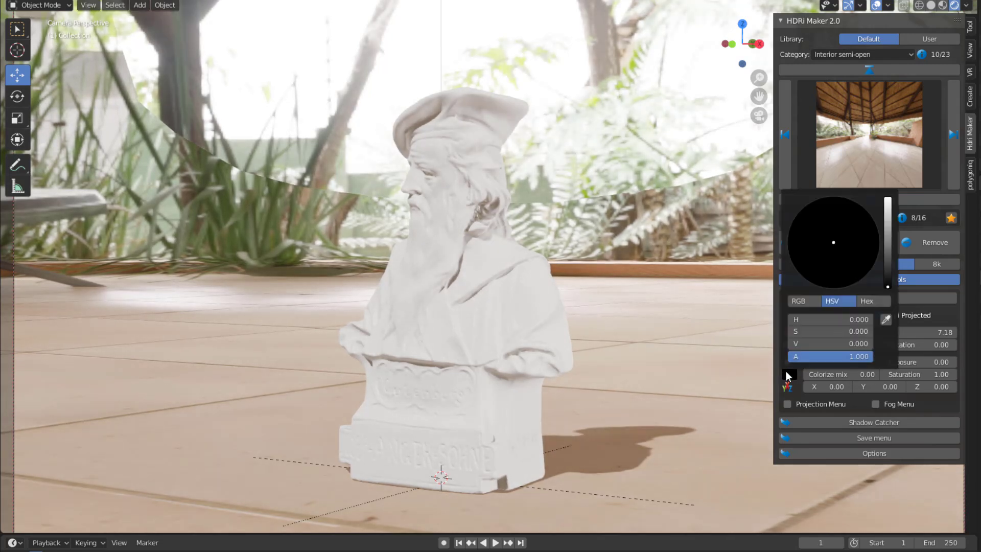
pyautogui.moveTo(888, 268); pyautogui.dragTo(887, 198)
pyautogui.moveTo(857, 247); pyautogui.dragTo(864, 220)
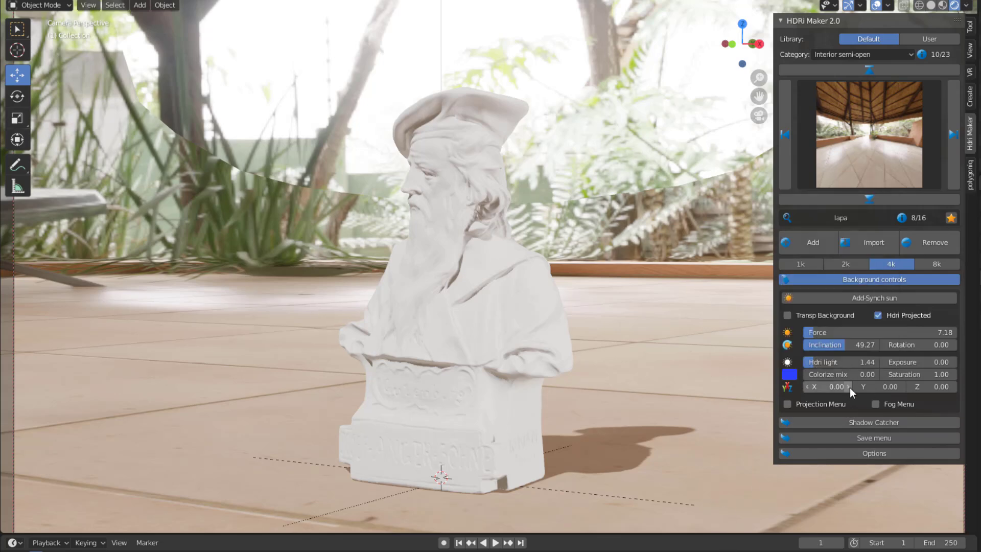
pyautogui.moveTo(830, 373); pyautogui.dragTo(880, 374)
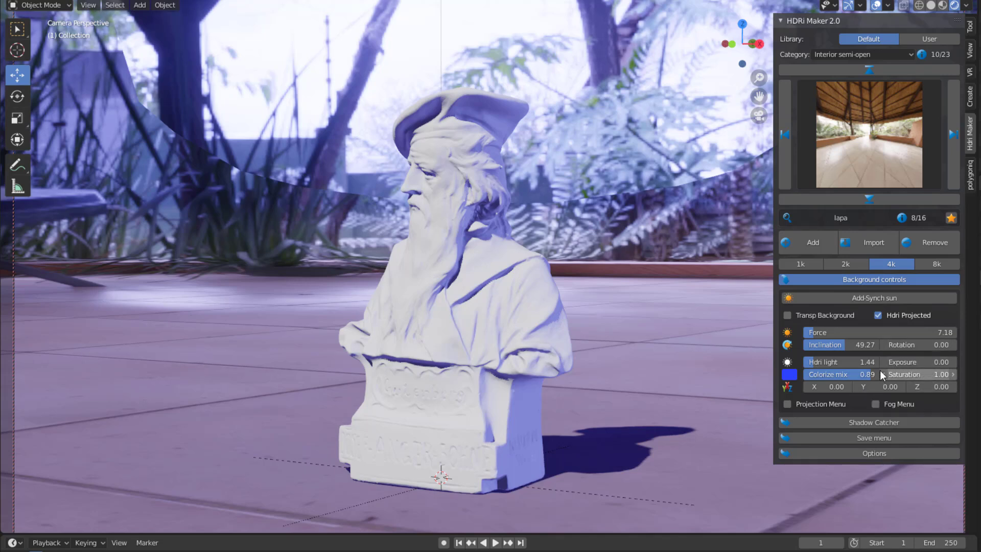
pyautogui.moveTo(853, 377)
pyautogui.mouseDown()
pyautogui.moveTo(816, 377)
pyautogui.moveTo(837, 377)
pyautogui.mouseUp()
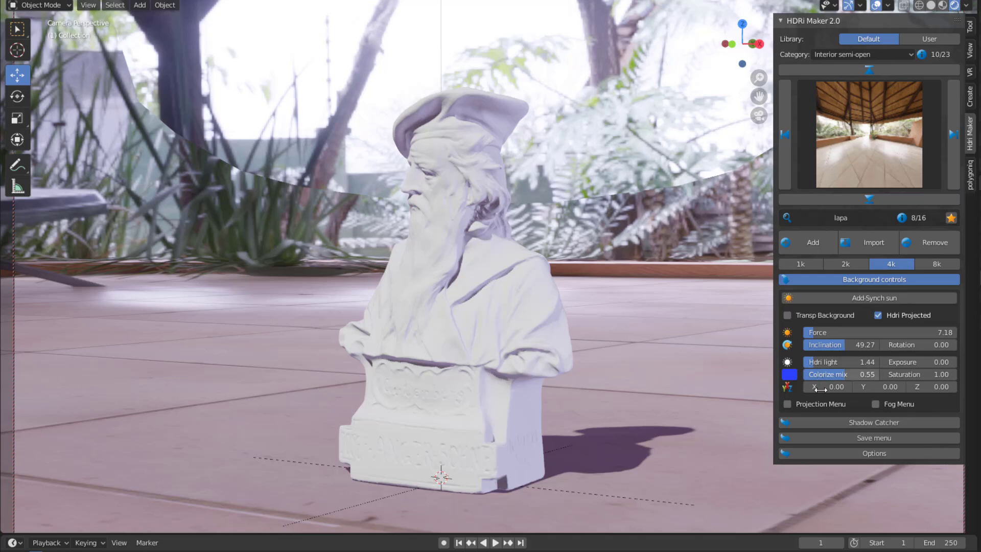
# Step: Check the dome's coverage by toggling the transparent background, and set the projection dome size to 154.94
pyautogui.click(787, 315)
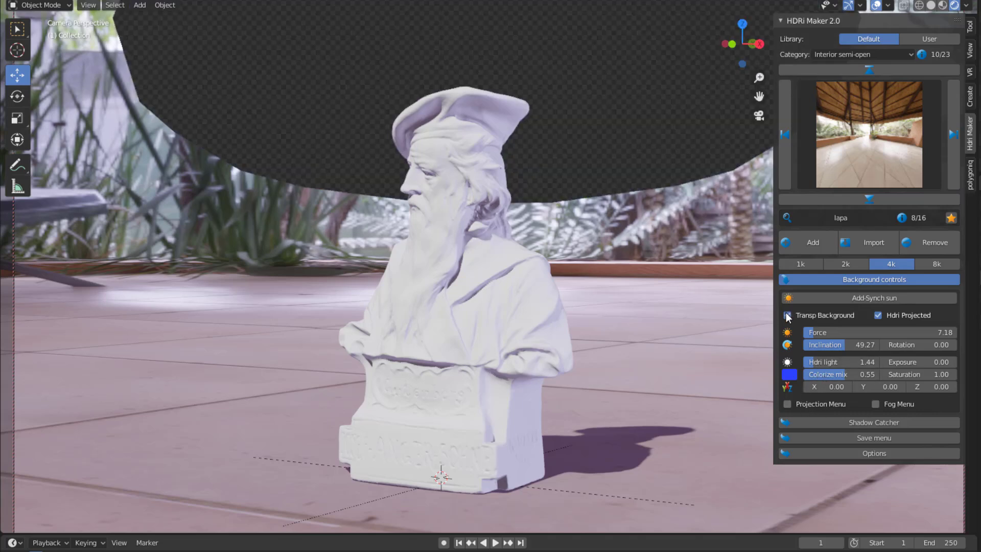
pyautogui.click(787, 316)
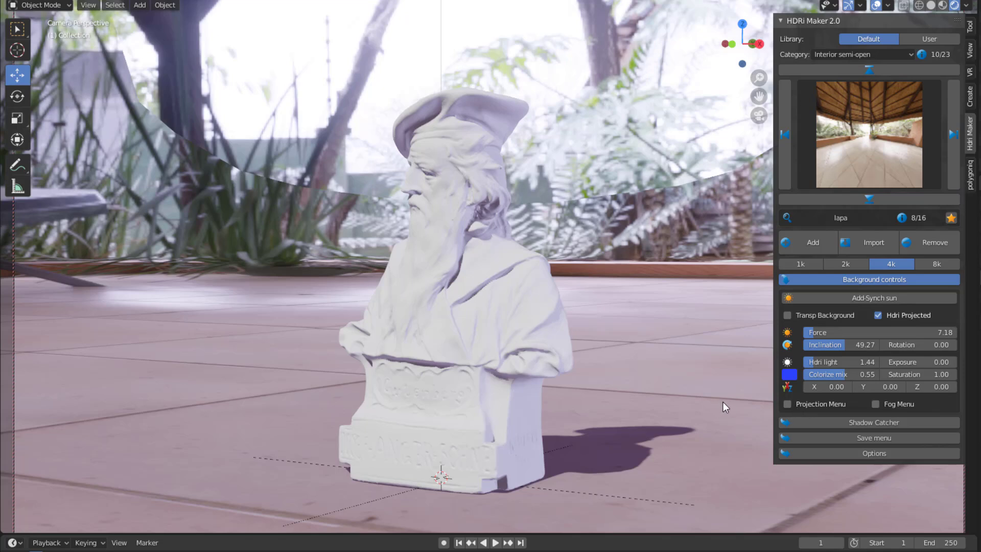
pyautogui.click(787, 404)
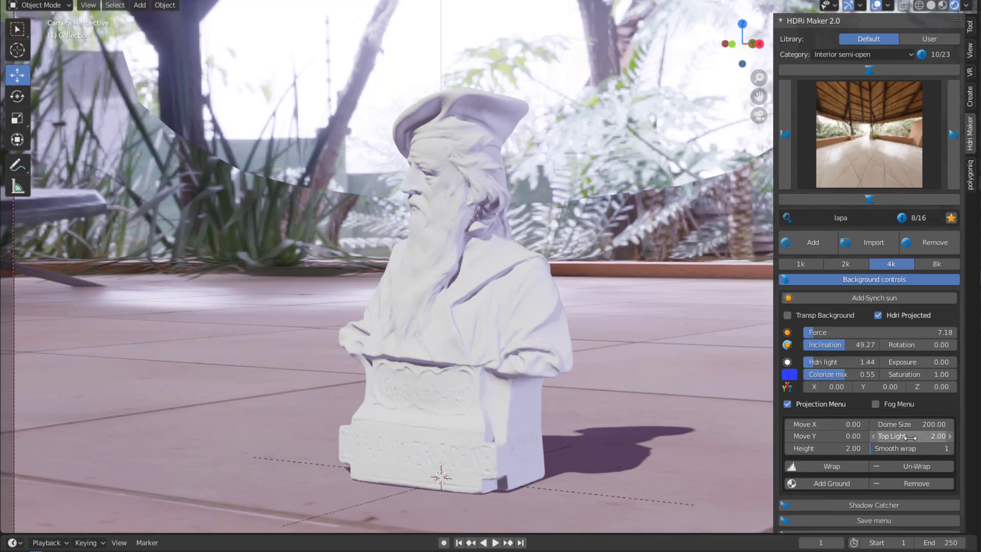
pyautogui.moveTo(919, 426); pyautogui.dragTo(828, 426)
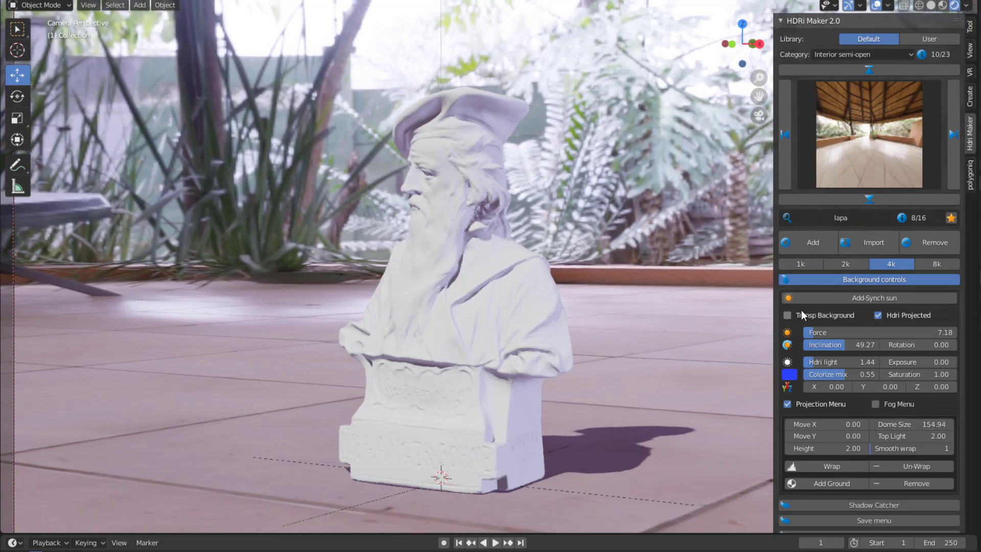
# Step: Enable the transparent background and reframe the locked camera on the front of the bust
pyautogui.scroll(-4, 546, 333)
pyautogui.moveTo(460, 245); pyautogui.dragTo(0, 258, button='middle')
pyautogui.scroll(5, 471, 262)
pyautogui.scroll(-2, 477, 258)
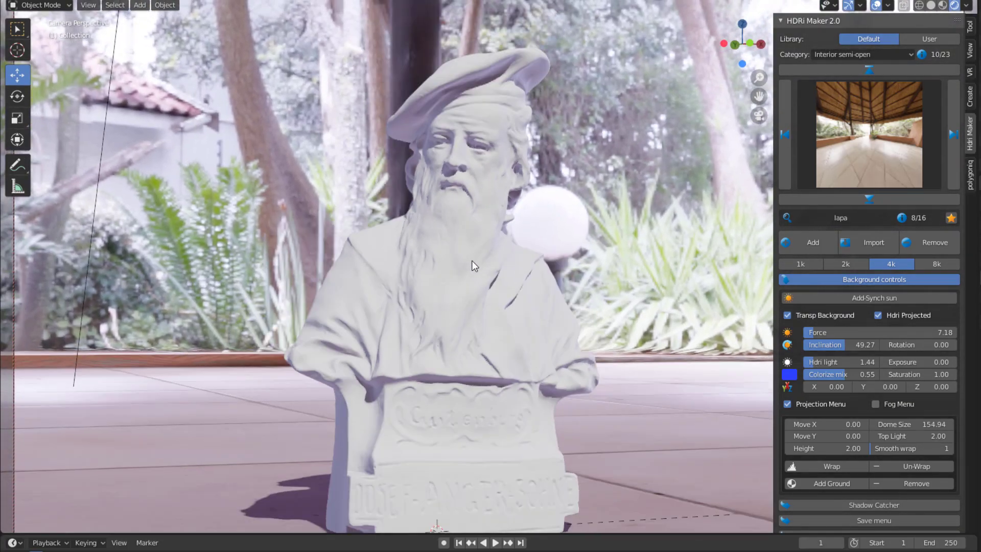
# Step: Replace the projected background with the 4k glass_passage HDRI from the Interior semi-open category
pyautogui.scroll(-2, 481, 265)
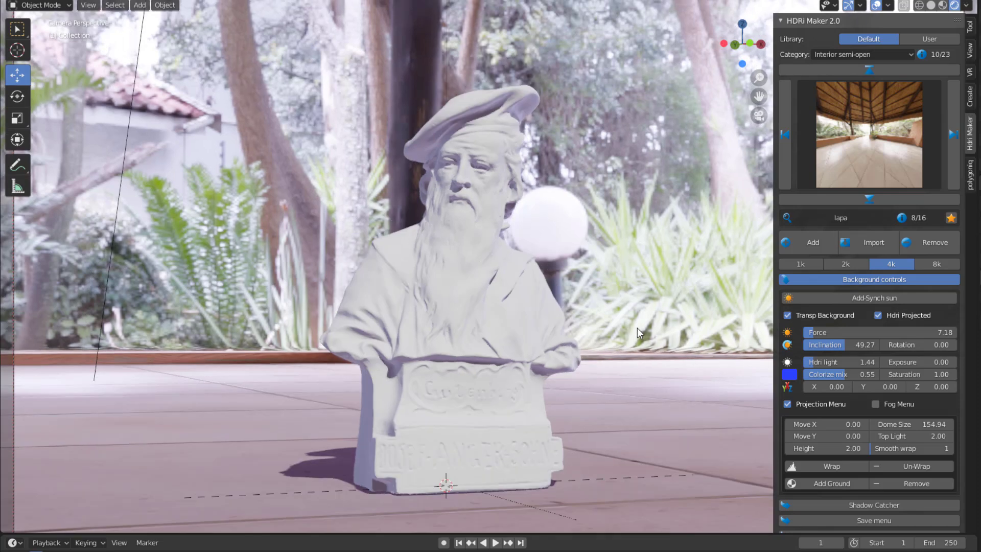
pyautogui.scroll(-1, 642, 336)
pyautogui.moveTo(648, 352); pyautogui.dragTo(595, 341, button='middle')
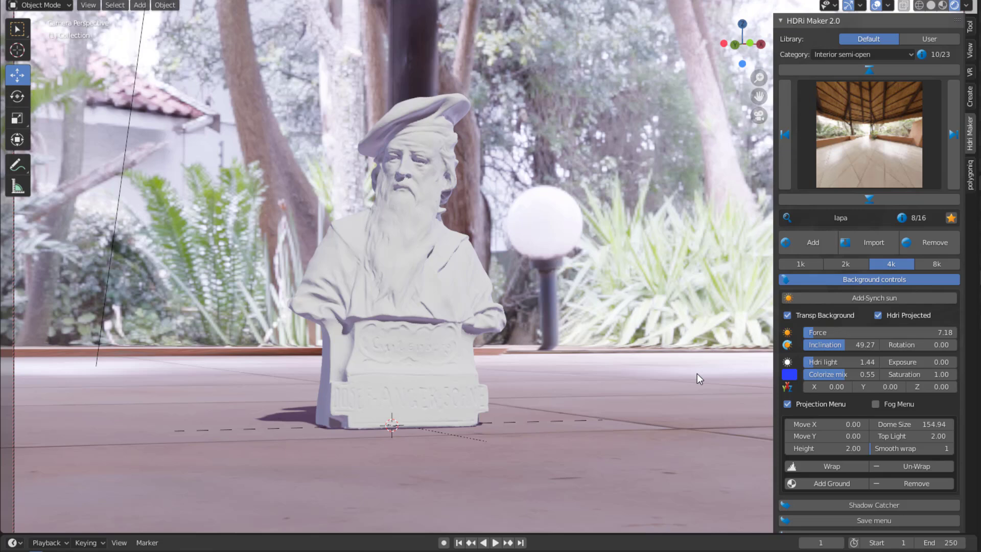
pyautogui.click(875, 142)
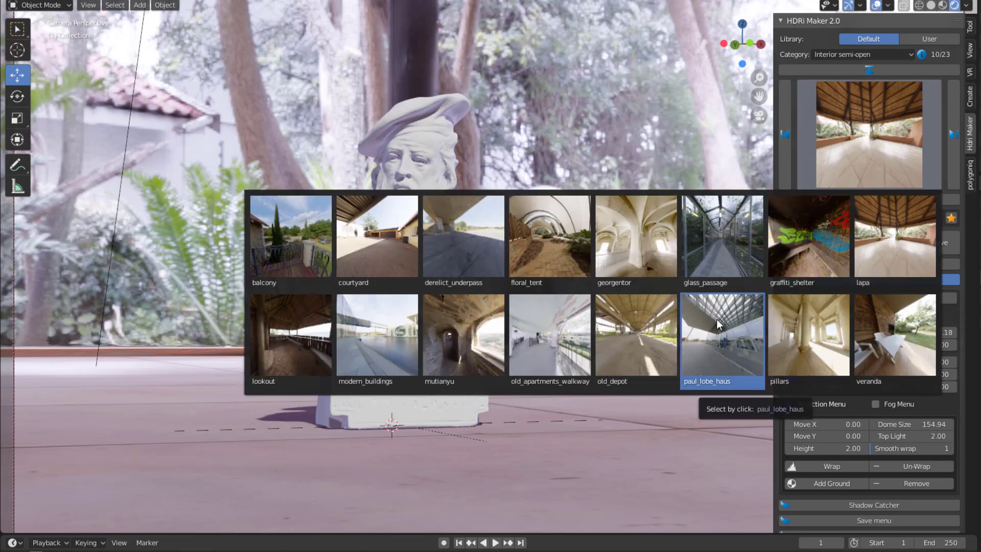
pyautogui.click(744, 242)
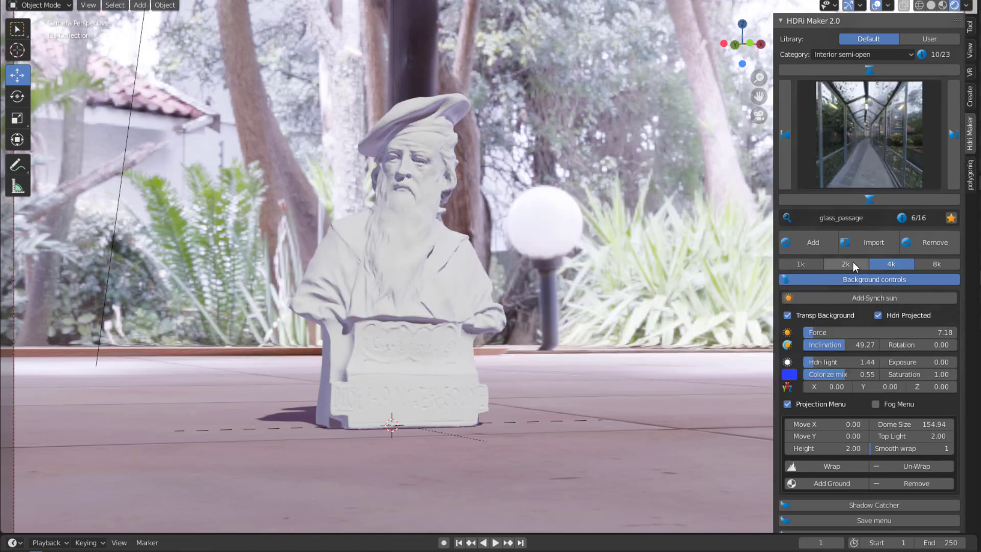
pyautogui.click(814, 247)
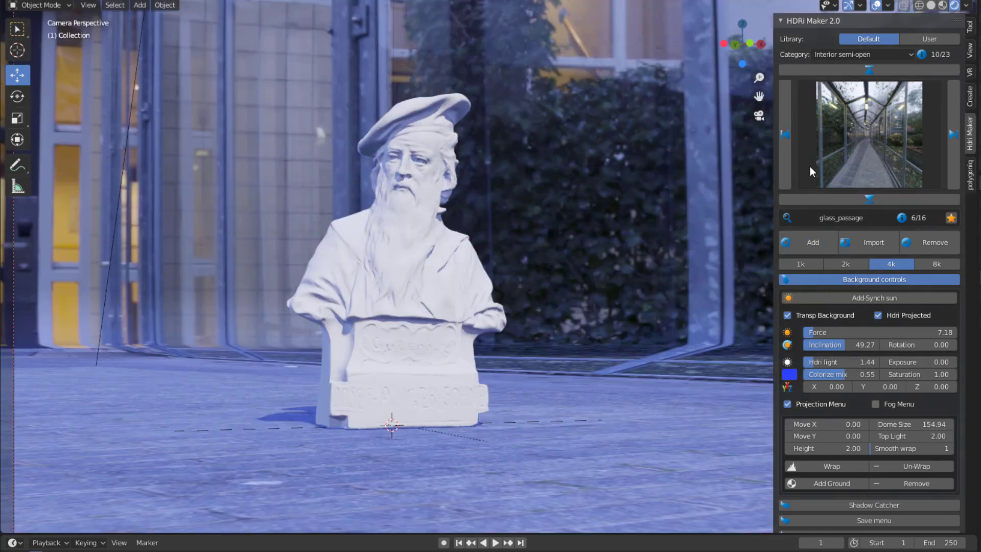
pyautogui.click(812, 171)
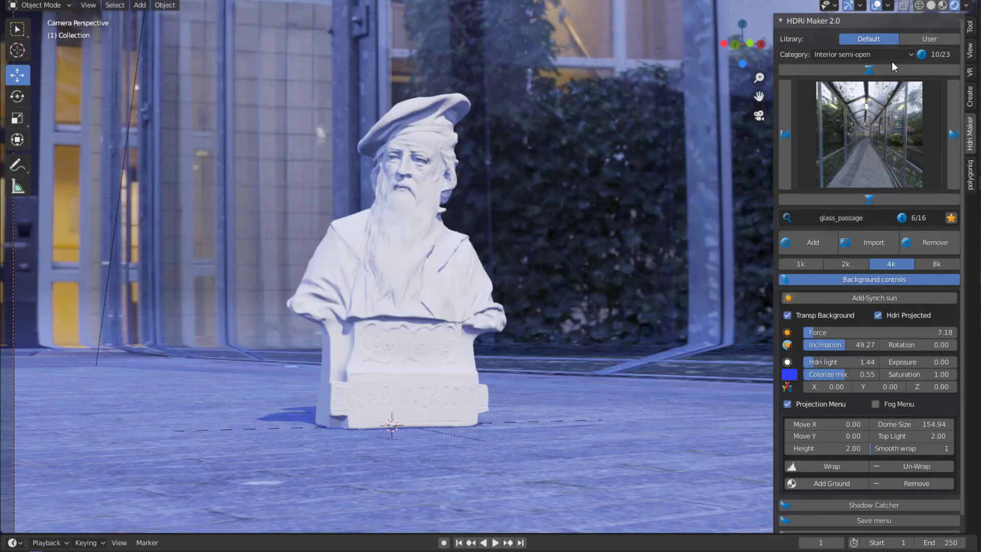
# Step: Switch the library category to Water Pool and load the outdoor pool HDRI as the new background
pyautogui.click(866, 52)
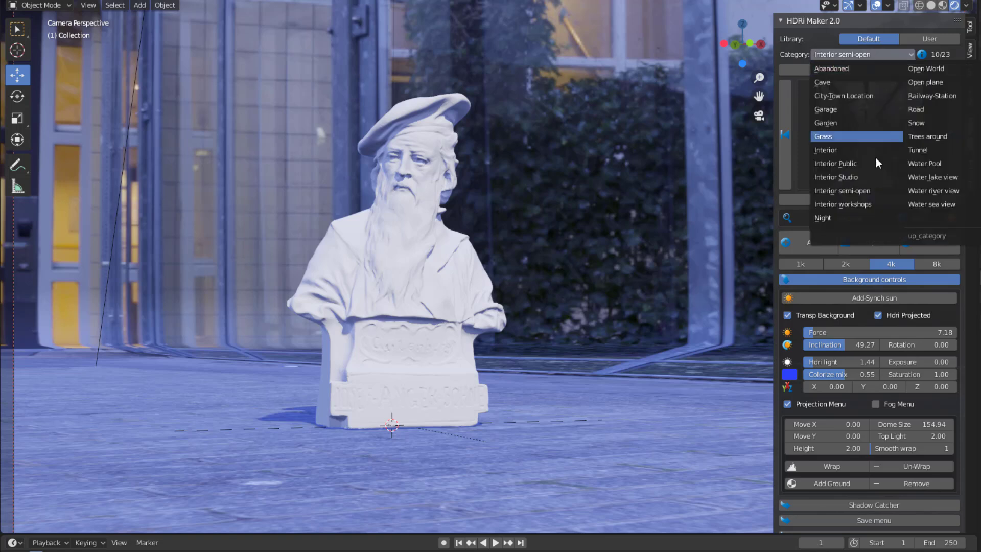
pyautogui.click(935, 164)
pyautogui.click(900, 184)
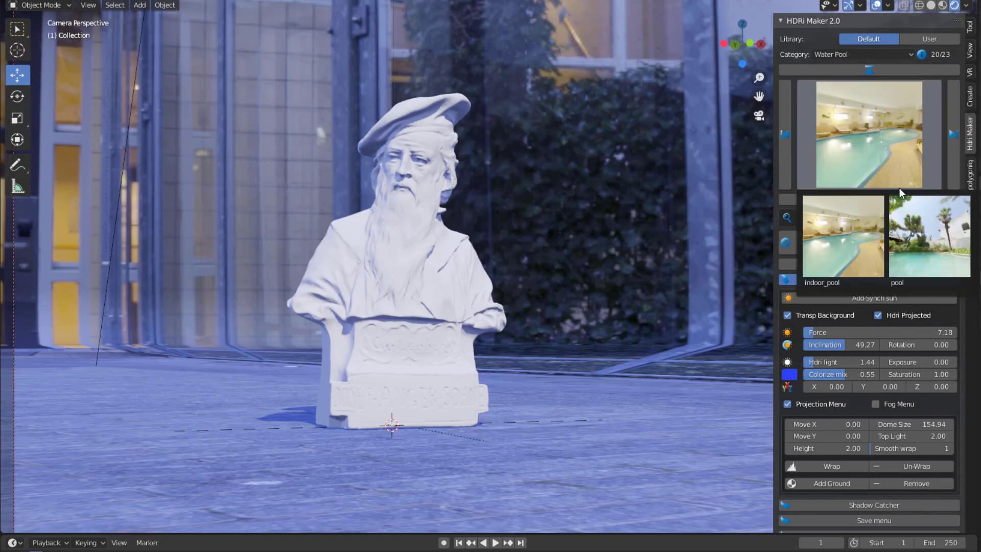
pyautogui.click(926, 238)
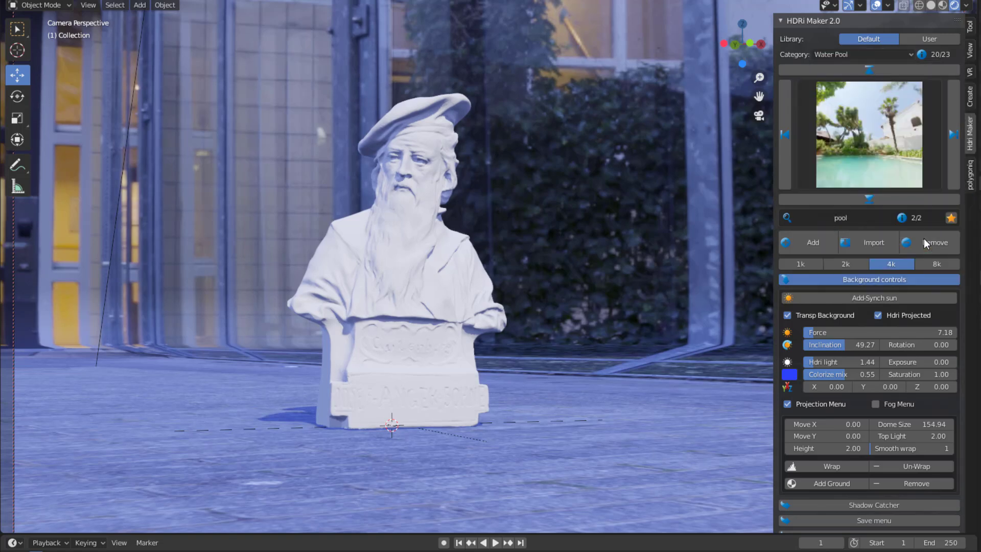
pyautogui.click(818, 249)
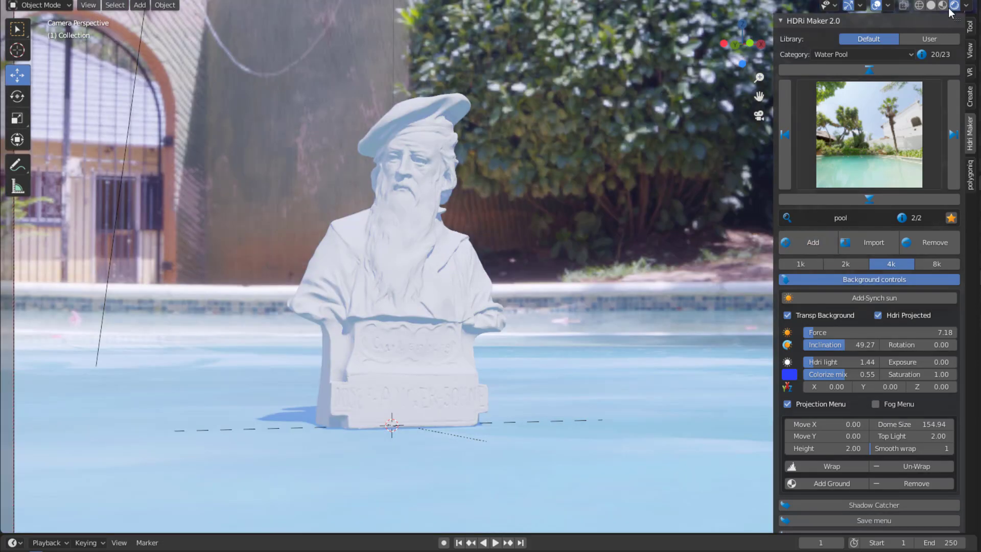
# Step: Switch the library category to Garden and load the residential_garden HDRI as the new background
pyautogui.click(864, 91)
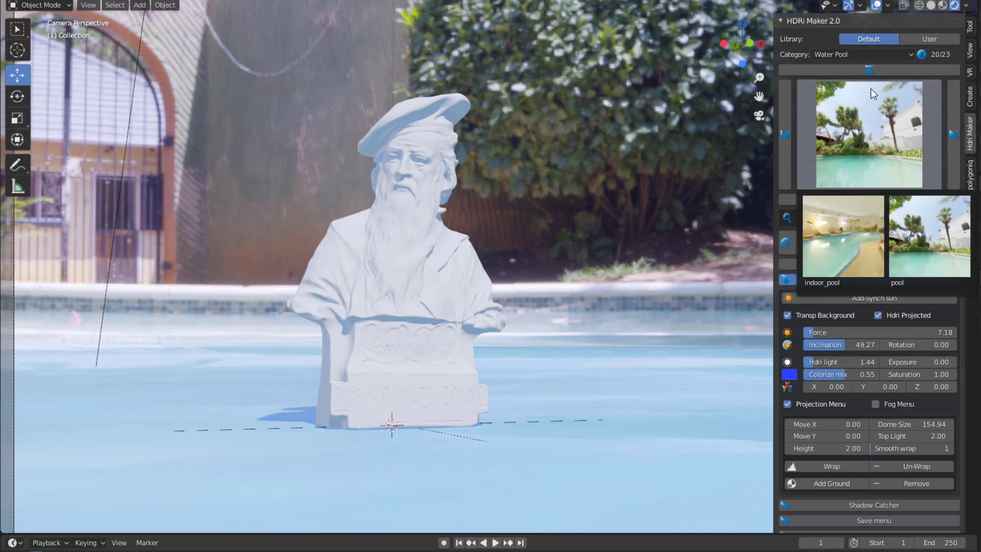
pyautogui.click(861, 54)
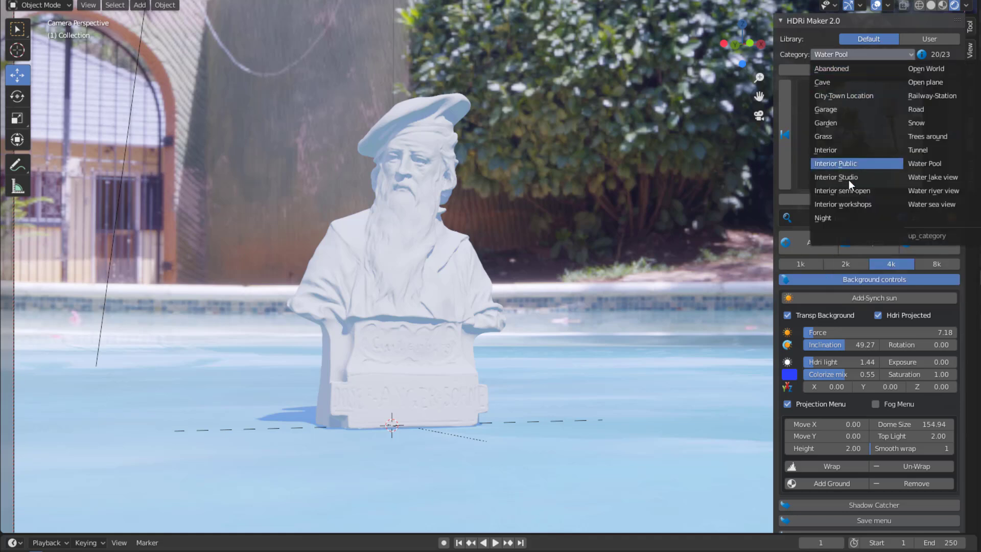
pyautogui.click(835, 123)
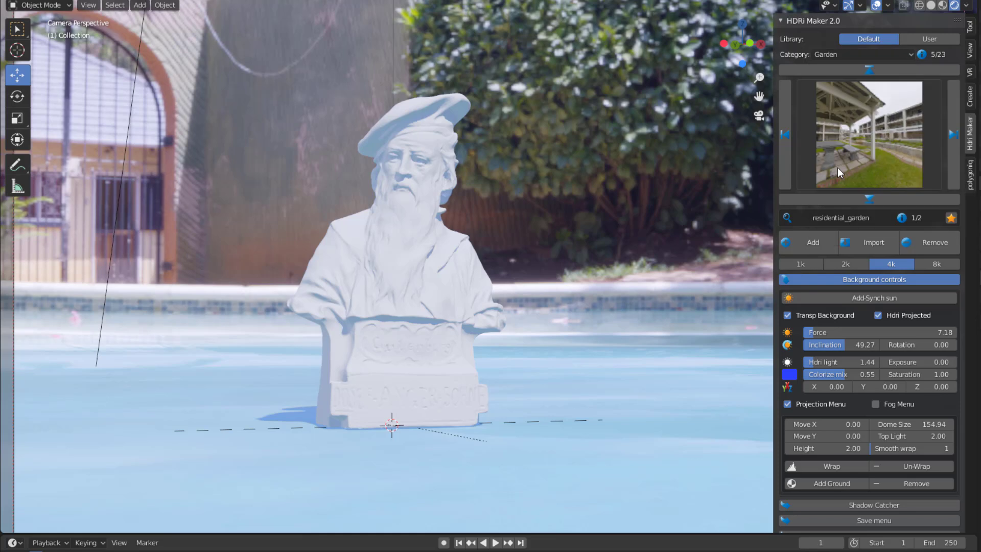
pyautogui.click(811, 245)
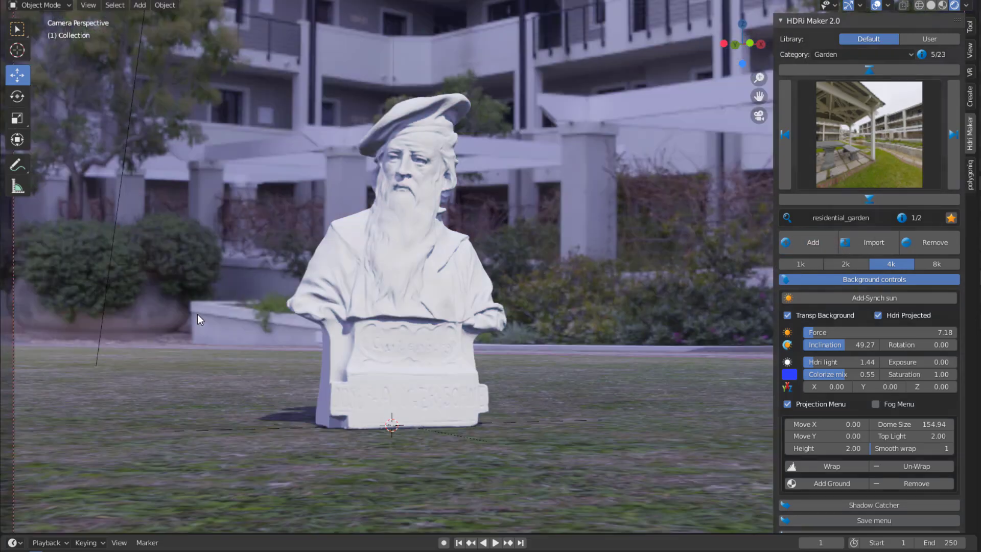
# Step: Add a torus mesh on the grass around the base of the bust
pyautogui.moveTo(405, 314); pyautogui.dragTo(367, 317, button='middle')
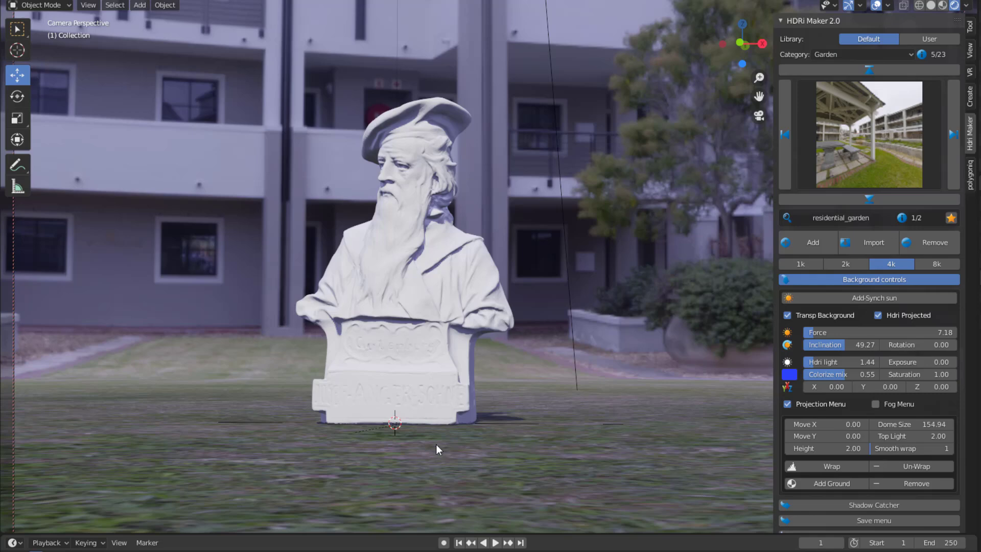
pyautogui.moveTo(564, 357); pyautogui.dragTo(577, 378, button='middle')
pyautogui.scroll(-3, 567, 395)
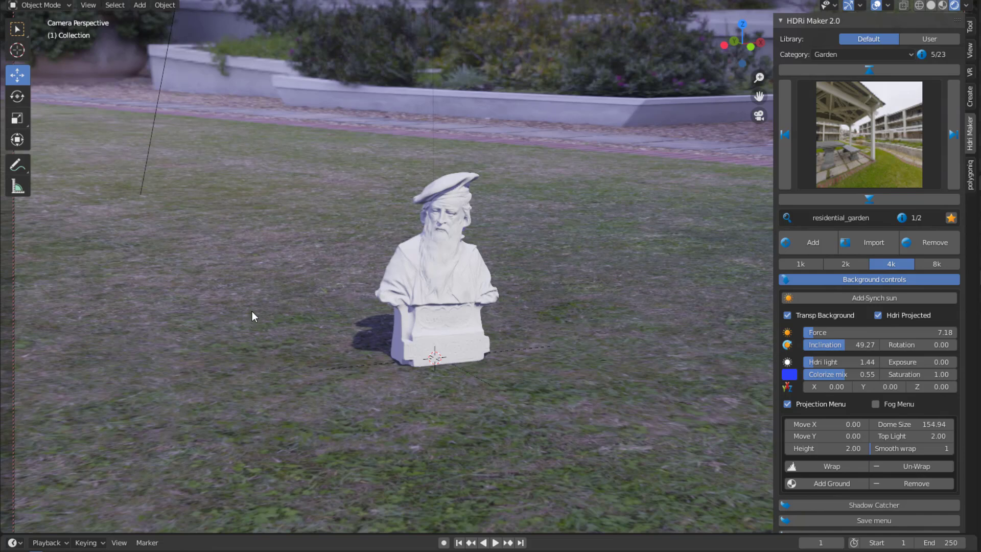
pyautogui.hotkey('shift', 'a')
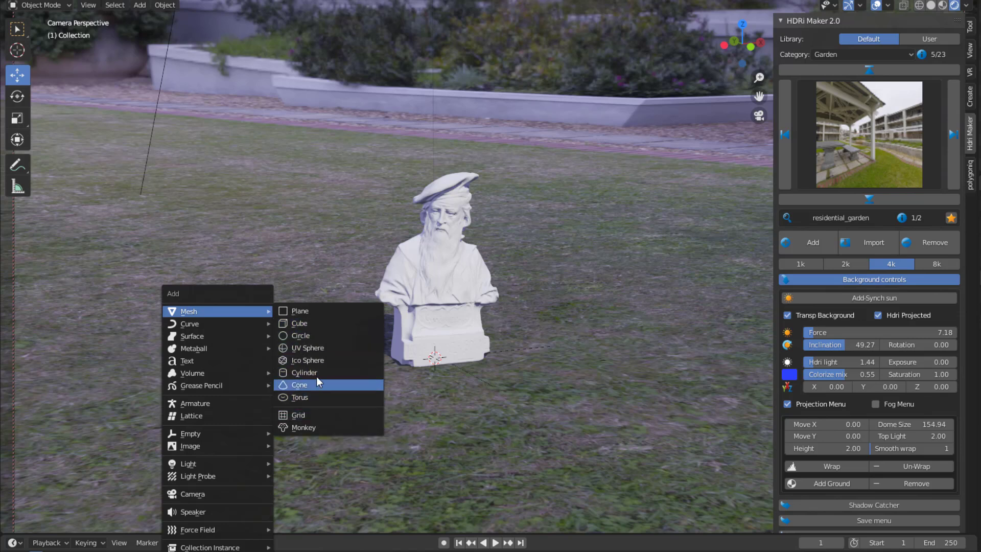
pyautogui.click(322, 398)
pyautogui.moveTo(485, 401); pyautogui.dragTo(455, 412, button='middle')
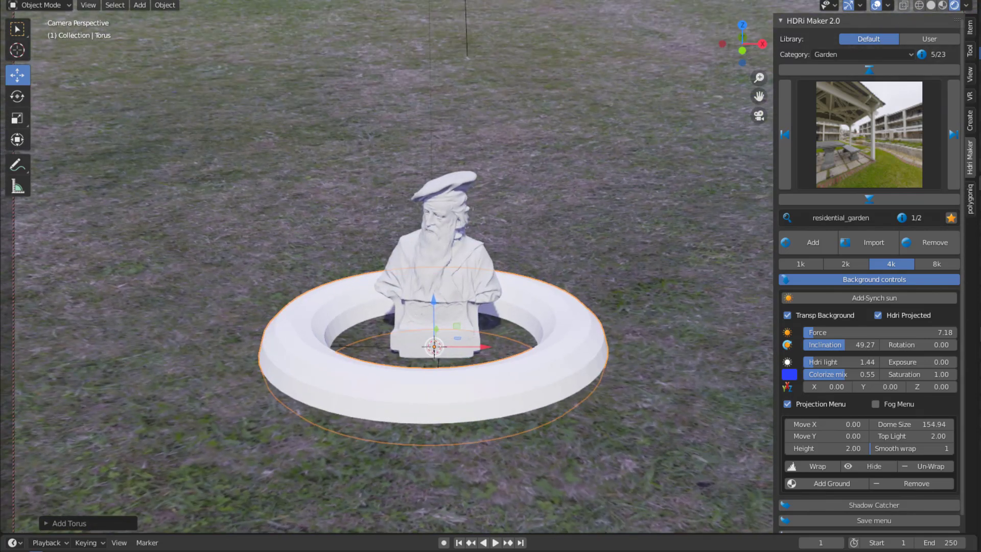
# Step: Apply a Subdivision Surface modifier with 2 viewport subdivisions to the torus, and shade it smooth
pyautogui.click(939, 201)
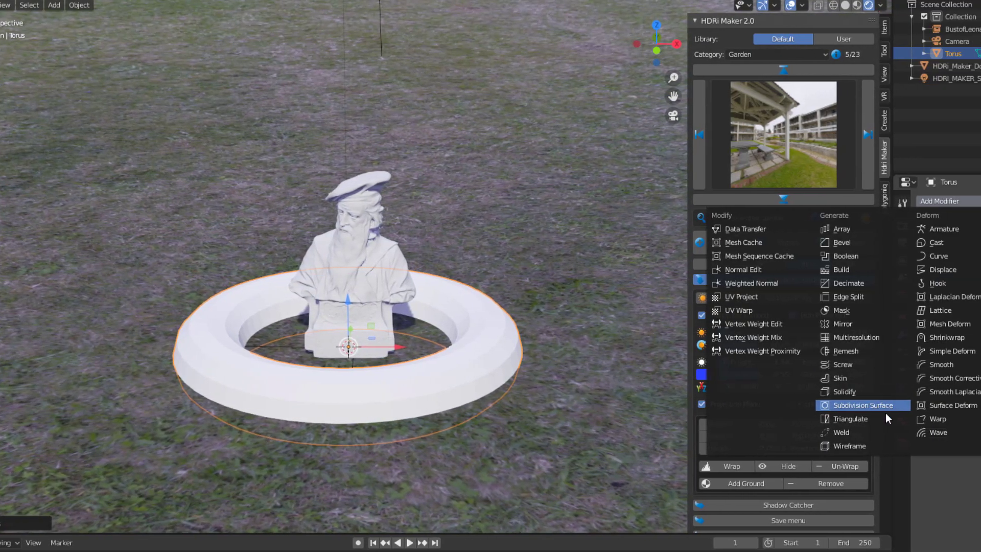
pyautogui.click(868, 406)
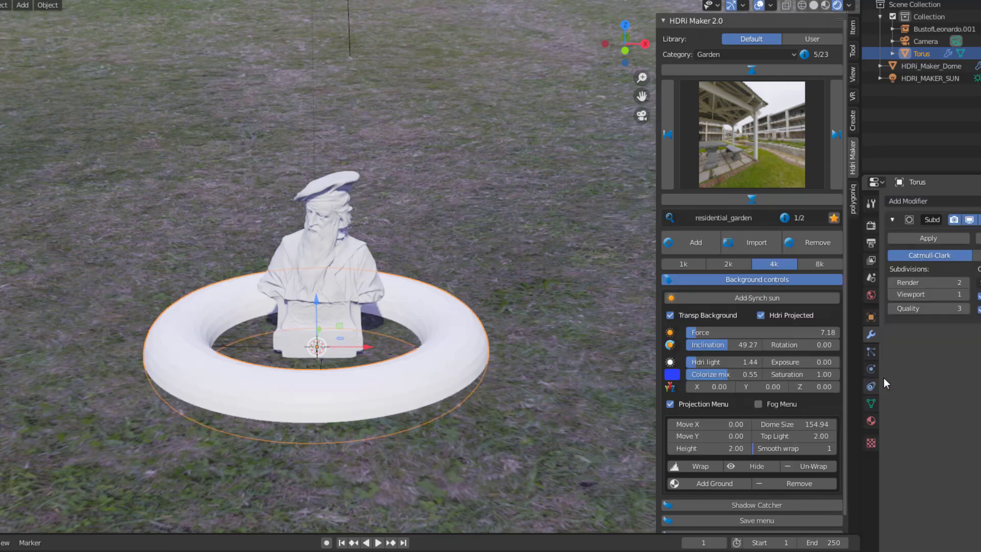
pyautogui.click(965, 294)
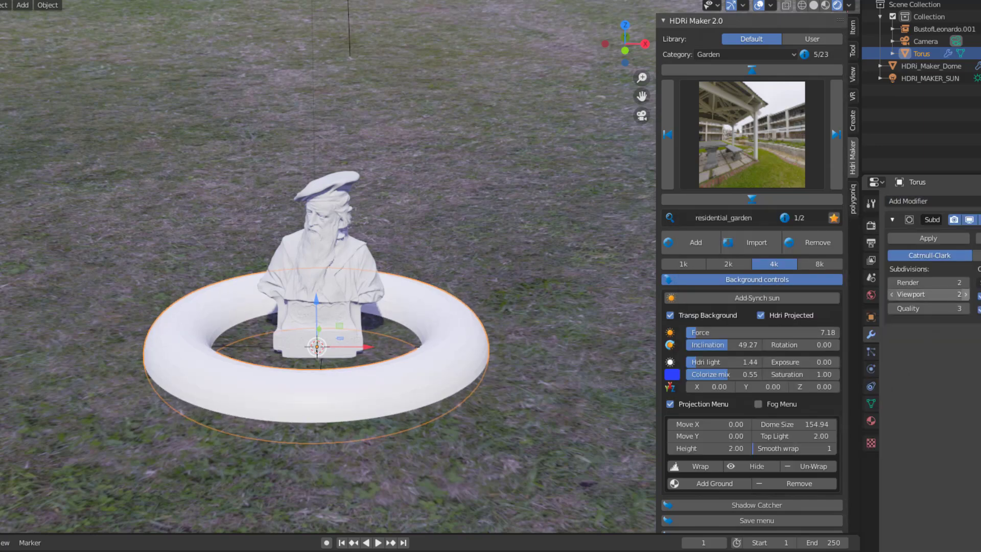
pyautogui.click(939, 236)
pyautogui.rightClick(135, 263)
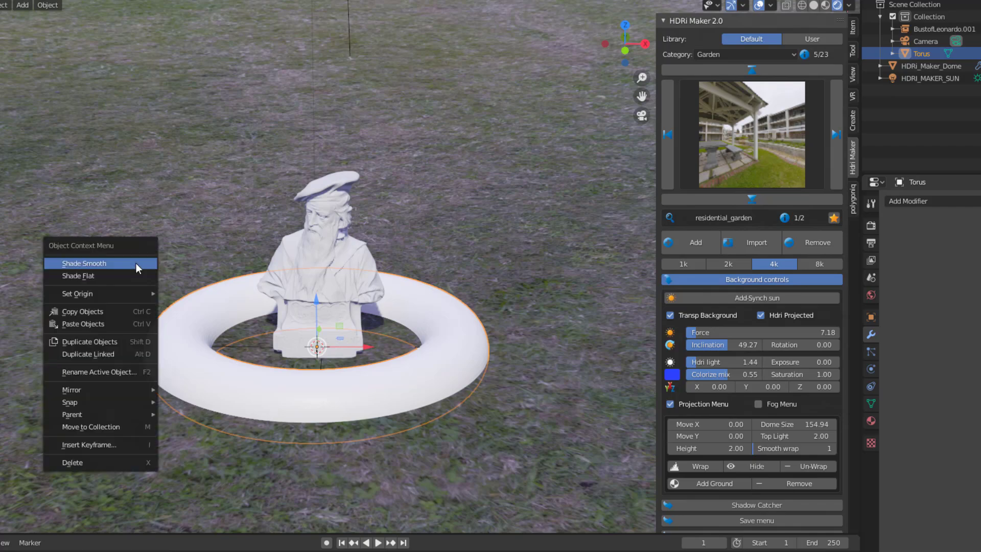
pyautogui.click(136, 263)
# Step: Project the HDRI's ground texture onto the selected torus with Add Ground
pyautogui.moveTo(431, 375); pyautogui.dragTo(426, 377, button='middle')
pyautogui.scroll(6, 427, 378)
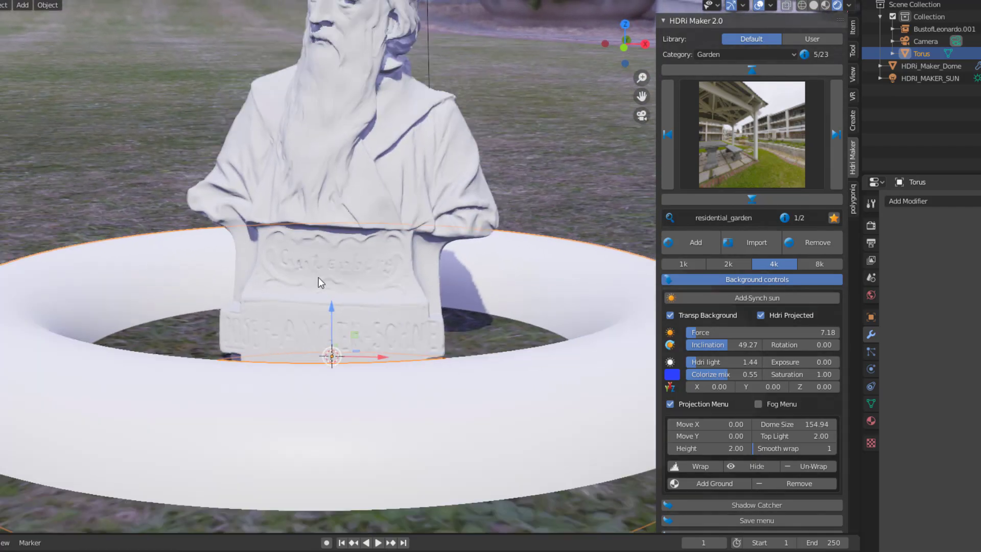
pyautogui.moveTo(317, 282); pyautogui.dragTo(8, 547, button='middle')
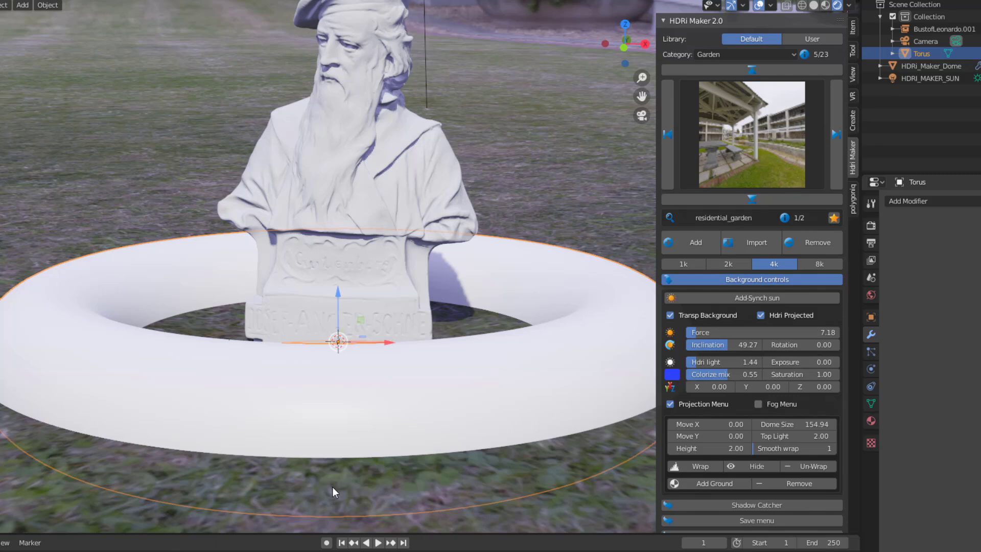
pyautogui.click(709, 483)
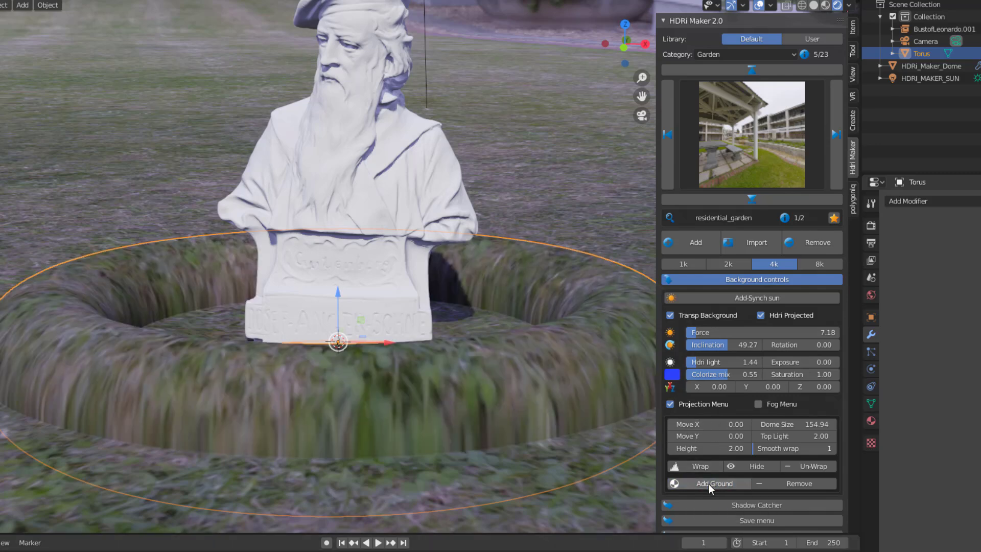
# Step: Try rescaling the grass-textured torus around the bust, and delete it from the scene
pyautogui.scroll(-6, 273, 309)
pyautogui.moveTo(385, 338); pyautogui.dragTo(403, 365, button='middle')
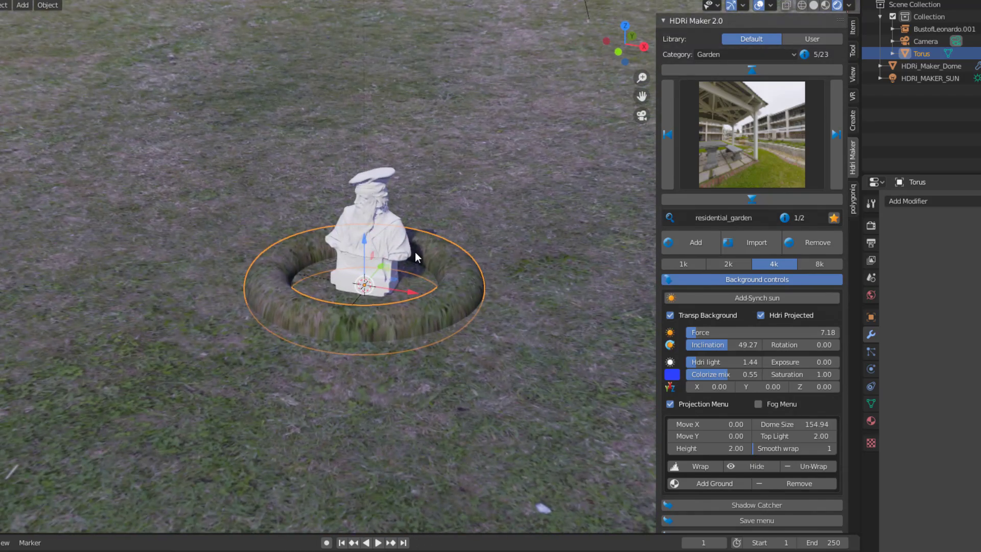
pyautogui.press('s')
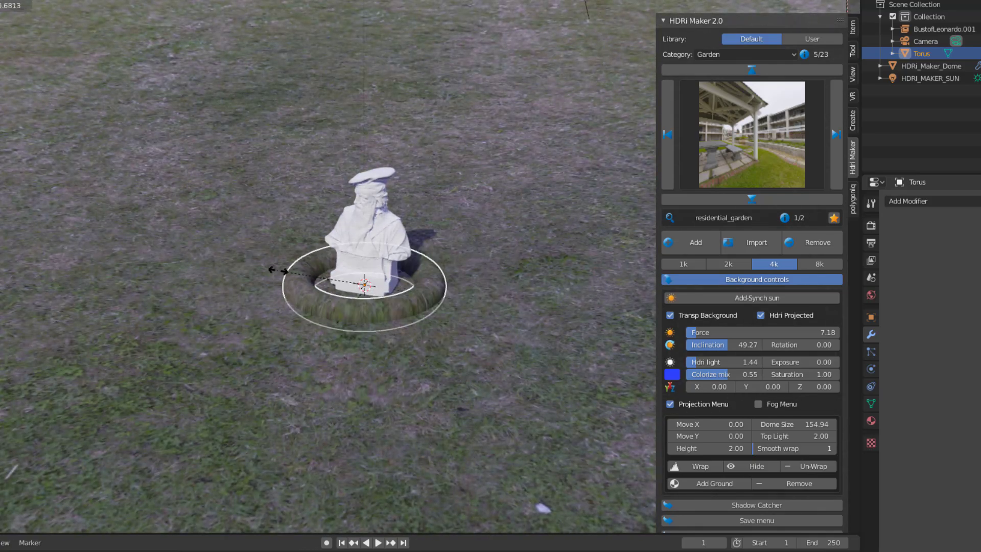
pyautogui.click(414, 21)
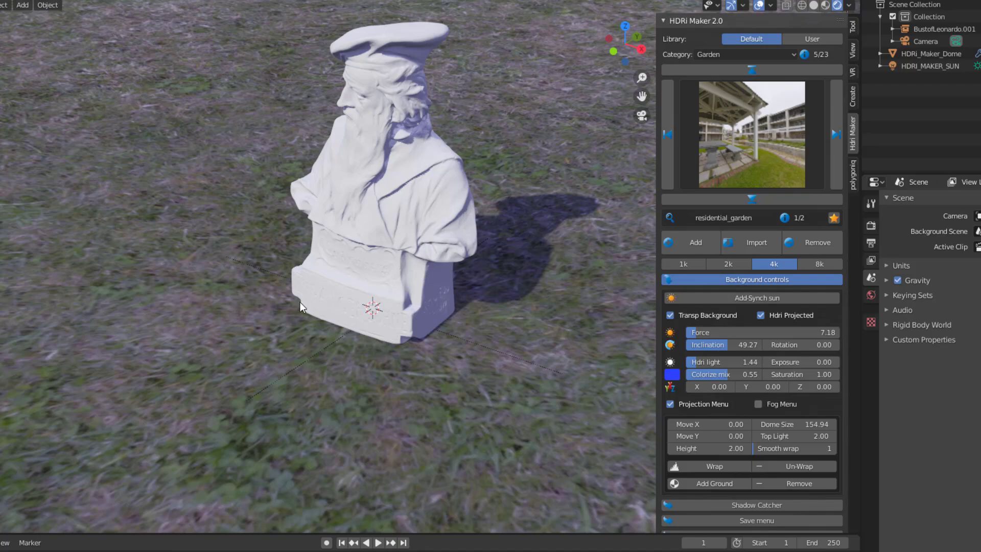
# Step: Add a grid mesh on the ground beneath the bust
pyautogui.moveTo(300, 306); pyautogui.dragTo(4, 168, button='middle')
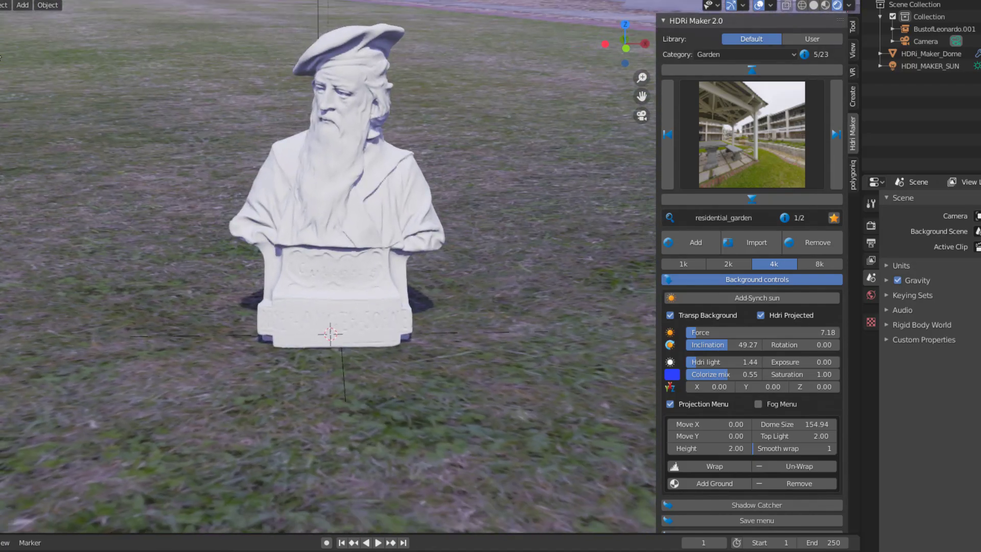
pyautogui.click(25, 5)
pyautogui.moveTo(61, 19)
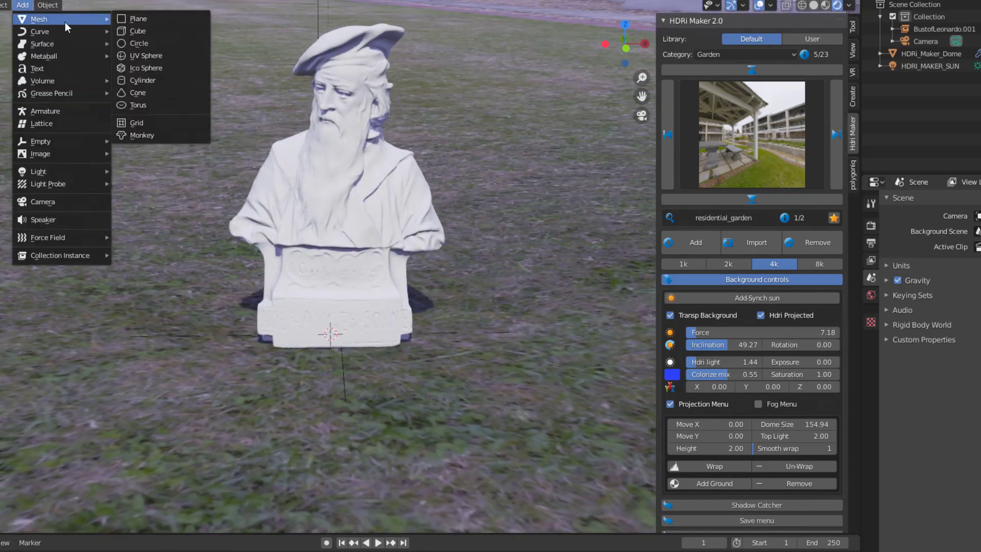
pyautogui.click(140, 123)
# Step: Add a Subdivision Surface modifier with 3 viewport subdivisions to the grid, and apply it
pyautogui.click(871, 203)
pyautogui.click(936, 204)
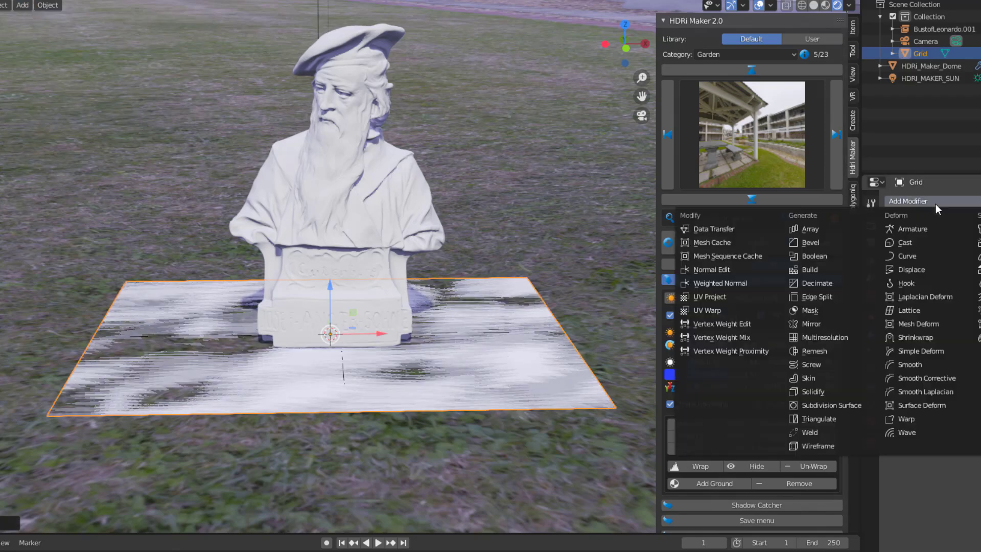
pyautogui.click(831, 404)
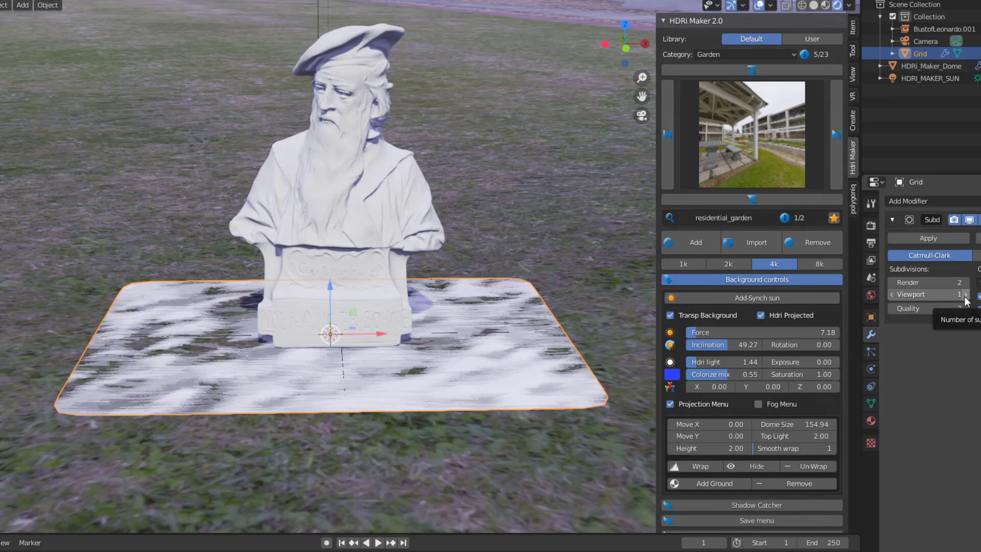
pyautogui.click(966, 296)
pyautogui.click(966, 296)
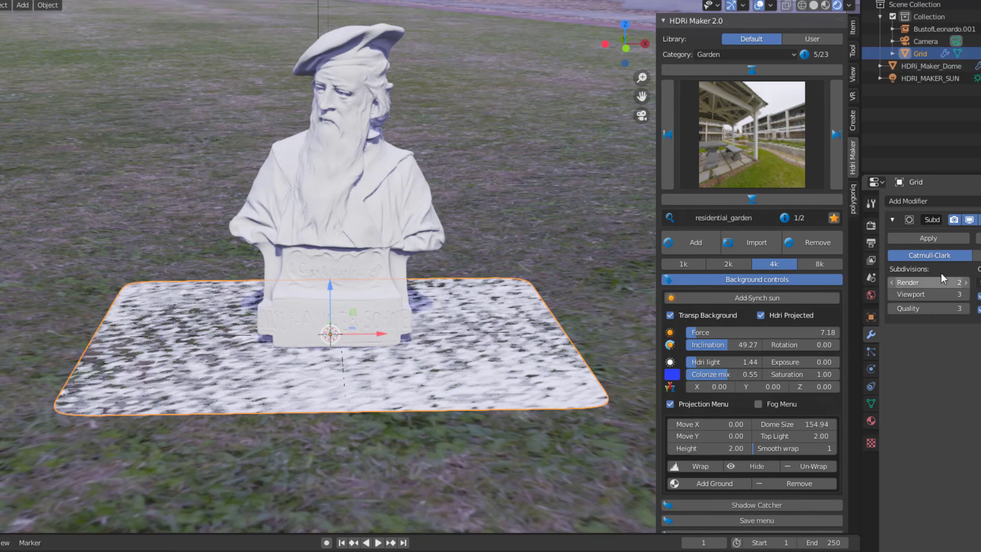
pyautogui.click(930, 240)
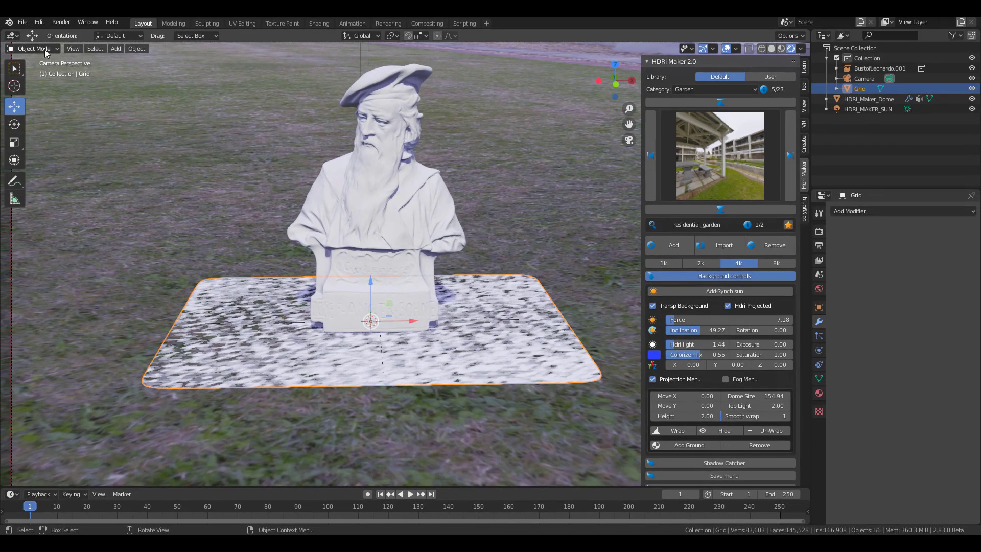
# Step: Switch the grid to Sculpt Mode and set the SculptDraw brush radius to 169 px
pyautogui.click(45, 49)
pyautogui.click(43, 83)
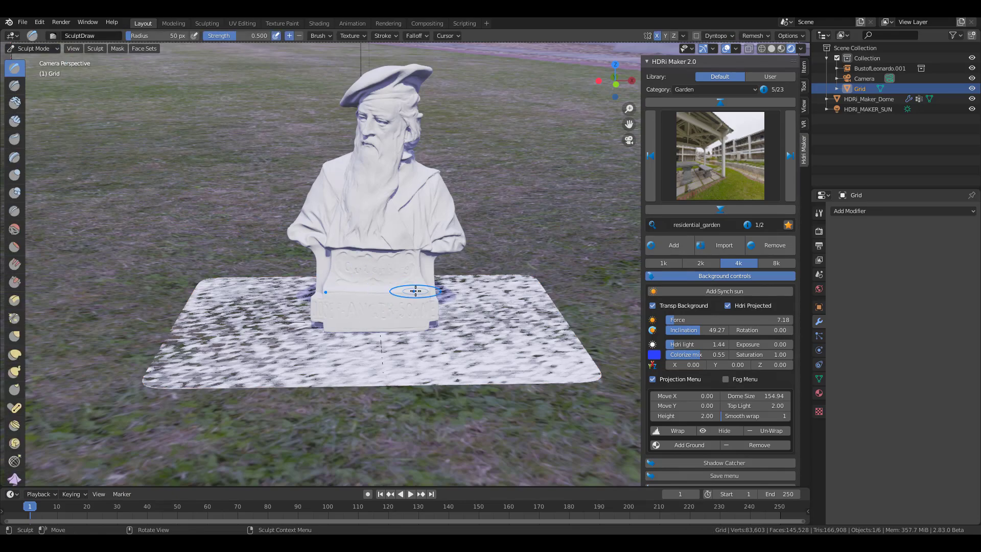
pyautogui.moveTo(411, 291)
pyautogui.mouseDown(button='middle')
pyautogui.moveTo(328, 320)
pyautogui.moveTo(344, 324)
pyautogui.mouseUp(button='middle')
pyautogui.scroll(3, 344, 324)
pyautogui.click(657, 35)
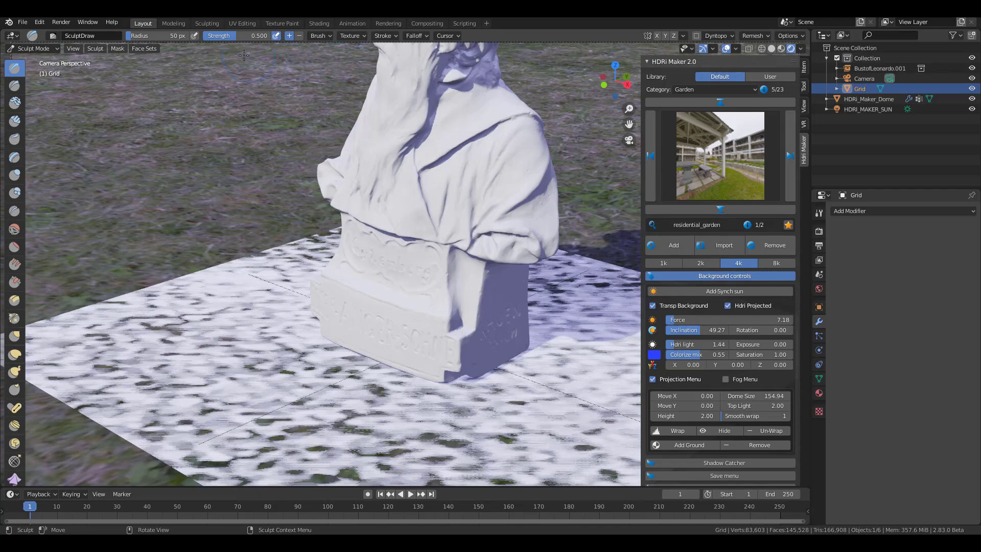
pyautogui.moveTo(153, 36); pyautogui.dragTo(194, 36)
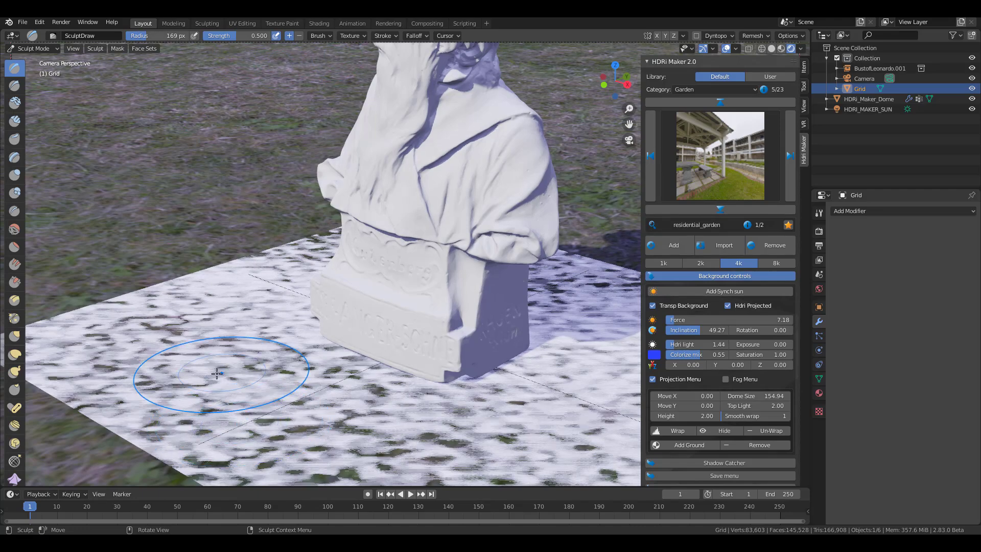
# Step: Sculpt raised, uneven mounds into the grid on several sides of the bust's base
pyautogui.moveTo(217, 374)
pyautogui.mouseDown()
pyautogui.moveTo(176, 383)
pyautogui.moveTo(335, 339)
pyautogui.moveTo(572, 306)
pyautogui.moveTo(551, 286)
pyautogui.mouseUp()
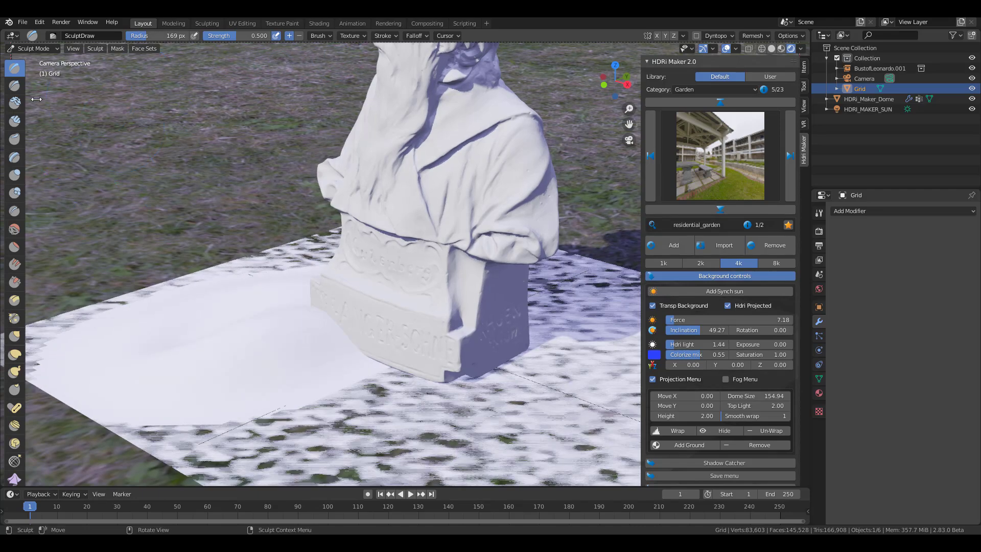
pyautogui.moveTo(210, 389)
pyautogui.mouseDown()
pyautogui.moveTo(179, 370)
pyautogui.moveTo(388, 368)
pyautogui.mouseUp()
pyautogui.scroll(-2, 525, 289)
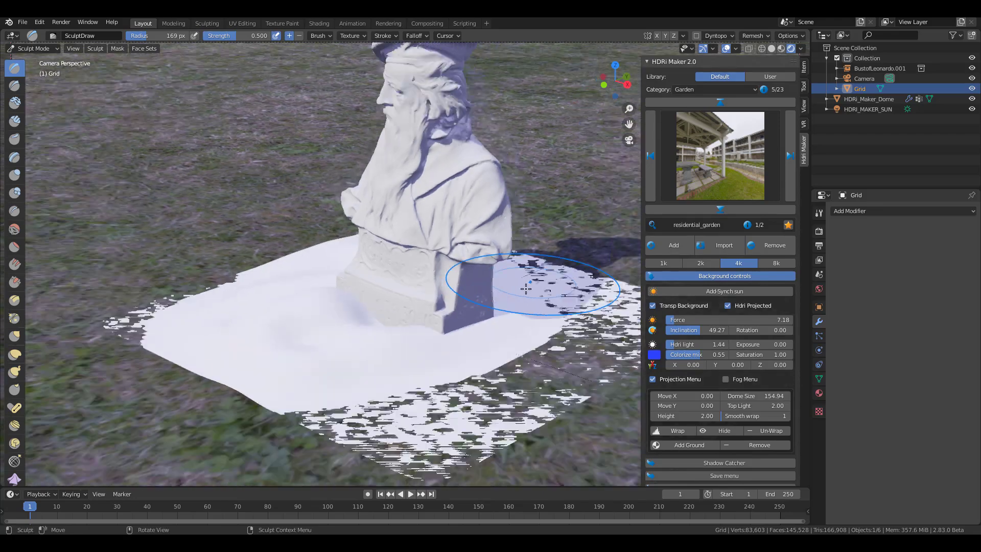
pyautogui.moveTo(526, 290)
pyautogui.mouseDown(button='middle')
pyautogui.moveTo(600, 336)
pyautogui.moveTo(514, 328)
pyautogui.mouseUp(button='middle')
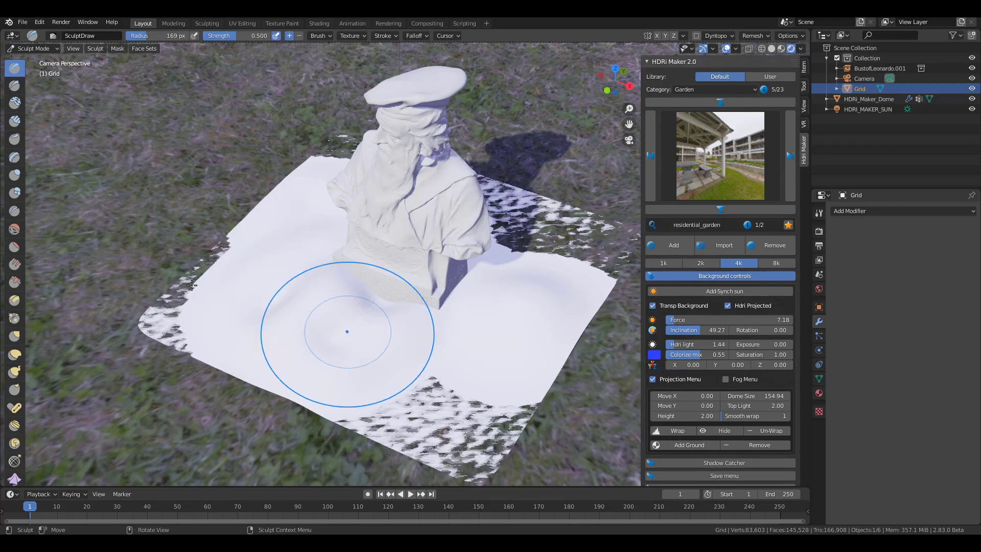
pyautogui.moveTo(347, 331); pyautogui.dragTo(268, 245, button='middle')
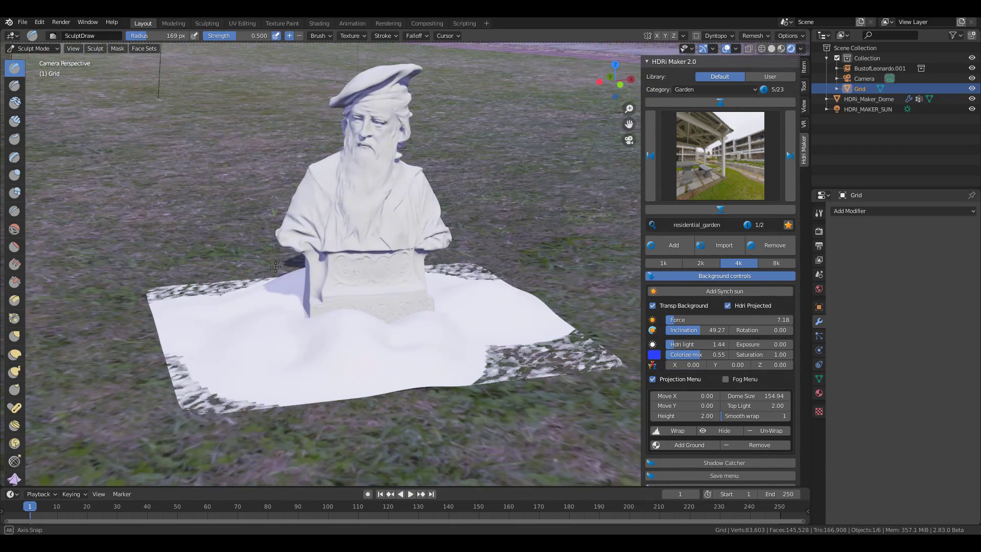
# Step: Return to Object Mode and project the HDRI's ground texture onto the sculpted grid with Add Ground
pyautogui.click(33, 48)
pyautogui.click(31, 57)
pyautogui.moveTo(410, 259); pyautogui.dragTo(408, 286, button='middle')
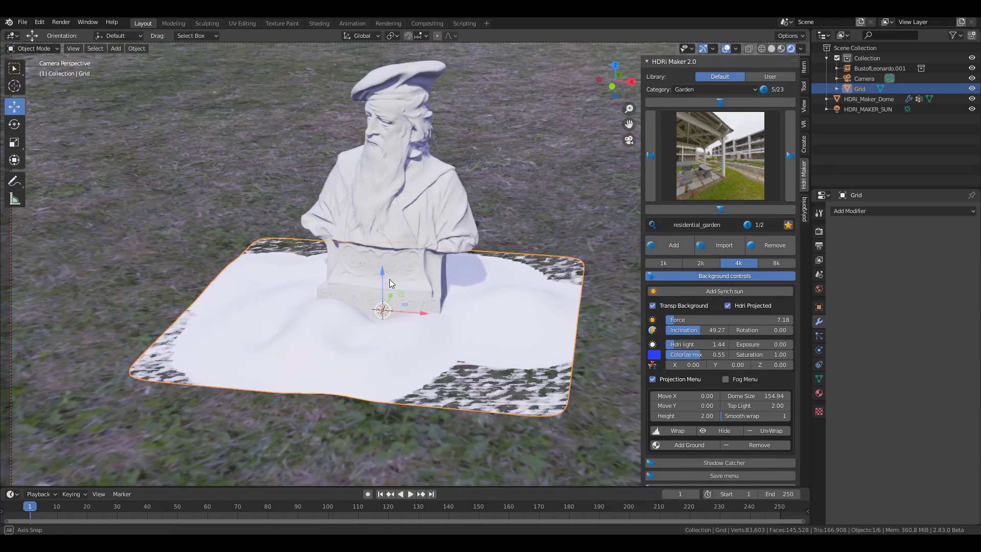
pyautogui.click(688, 445)
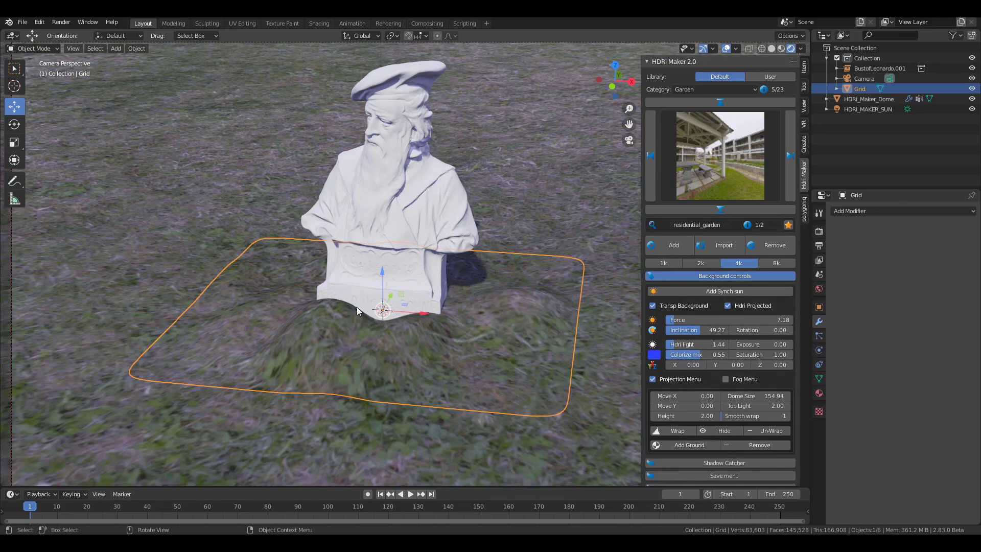
pyautogui.moveTo(356, 307); pyautogui.dragTo(450, 254, button='middle')
pyautogui.keyDown('shift'); pyautogui.moveTo(448, 299); pyautogui.dragTo(477, 363, button='middle'); pyautogui.keyUp('shift')
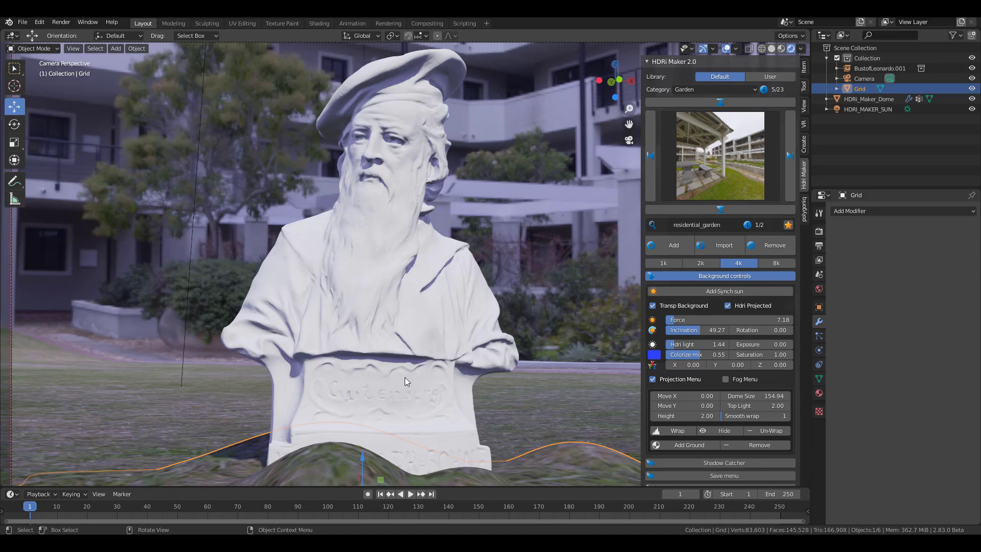
pyautogui.scroll(-2, 419, 386)
pyautogui.moveTo(425, 385); pyautogui.dragTo(435, 407, button='middle')
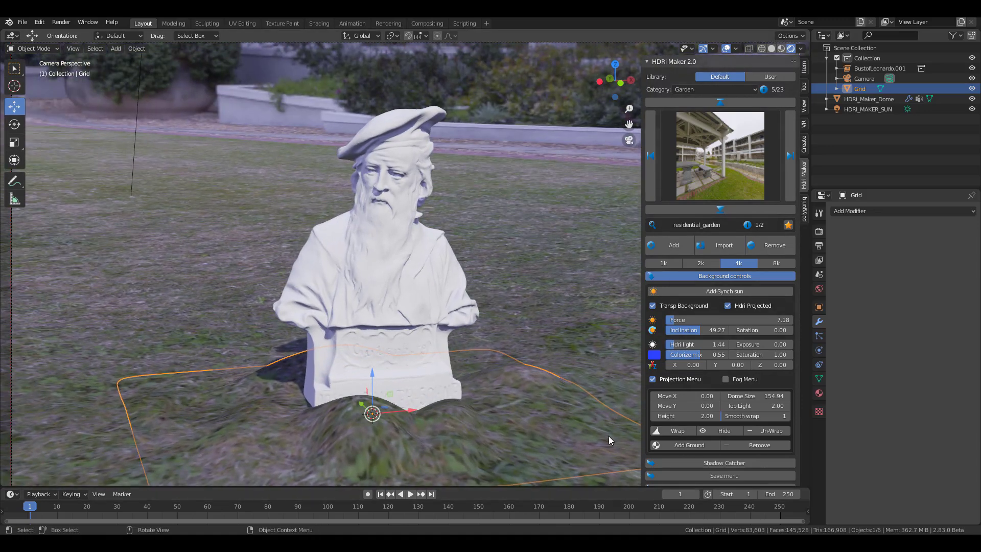
# Step: Adjust the sculpted grid's height under the bust, and examine how its grass blends with the background
pyautogui.click(763, 431)
pyautogui.click(677, 432)
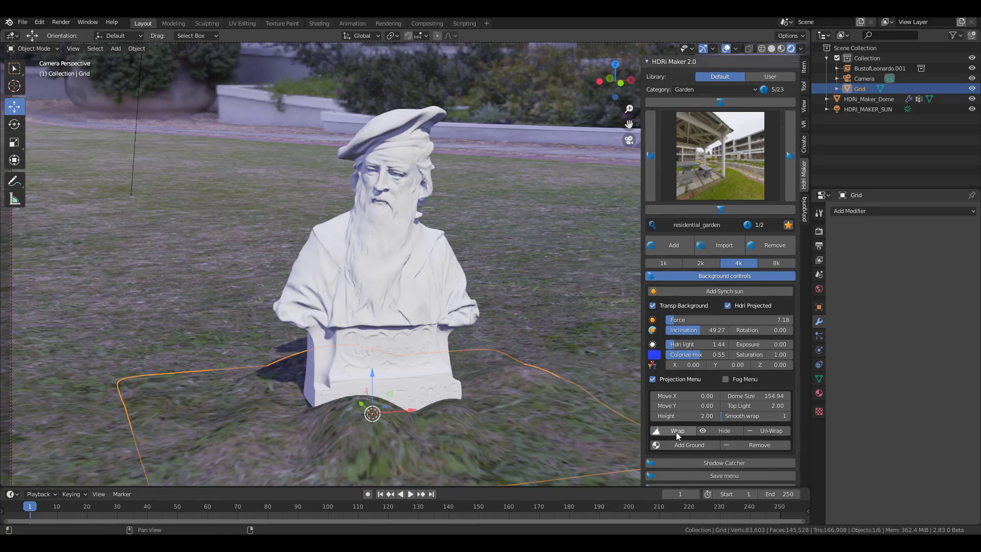
pyautogui.scroll(-2, 371, 386)
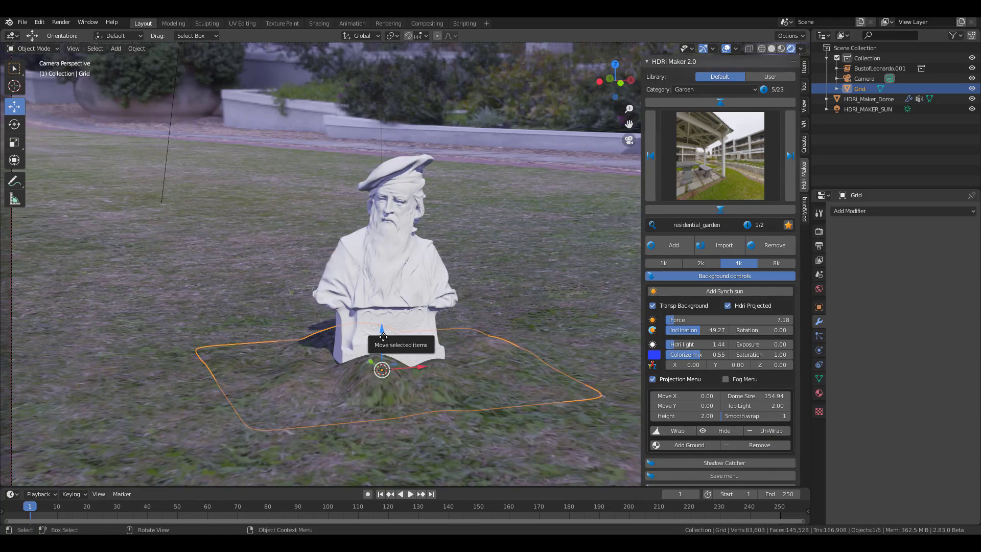
pyautogui.moveTo(385, 348); pyautogui.dragTo(359, 335)
pyautogui.moveTo(418, 297); pyautogui.dragTo(357, 289, button='middle')
pyautogui.scroll(4, 421, 286)
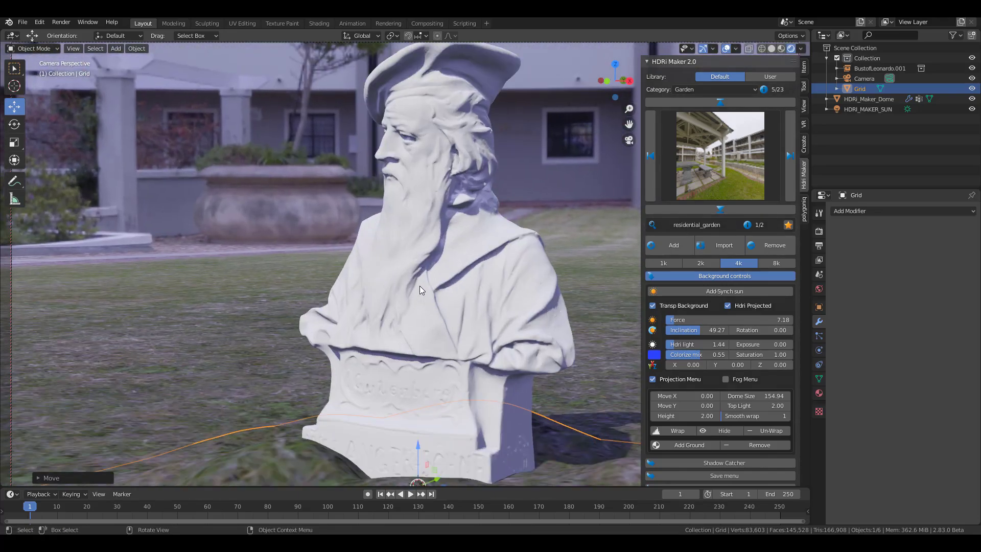
pyautogui.keyDown('shift'); pyautogui.moveTo(420, 286); pyautogui.dragTo(439, 317, button='middle'); pyautogui.keyUp('shift')
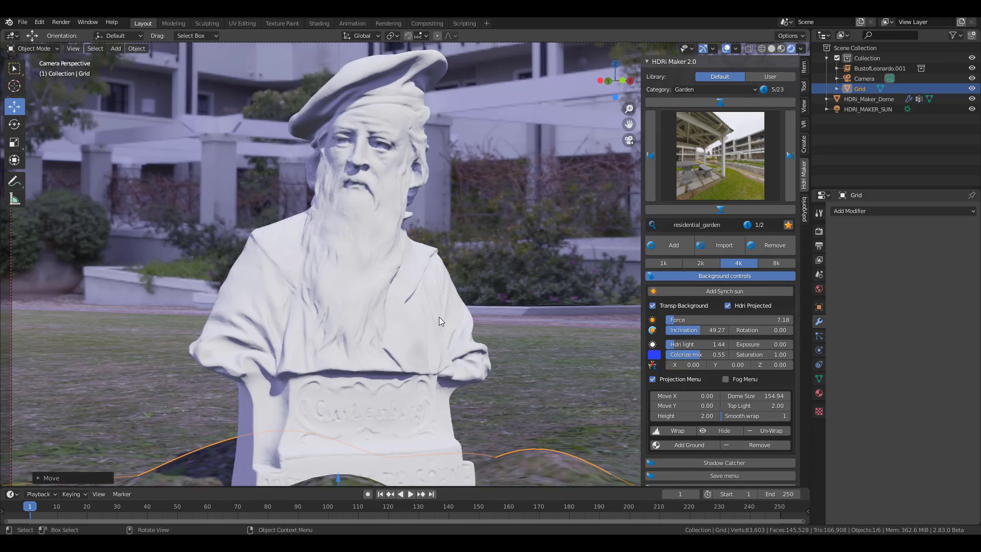
# Step: Set the HDRI background's rotation to 24.03
pyautogui.moveTo(761, 330); pyautogui.dragTo(827, 330)
pyautogui.scroll(-1, 684, 404)
pyautogui.scroll(-5, 441, 345)
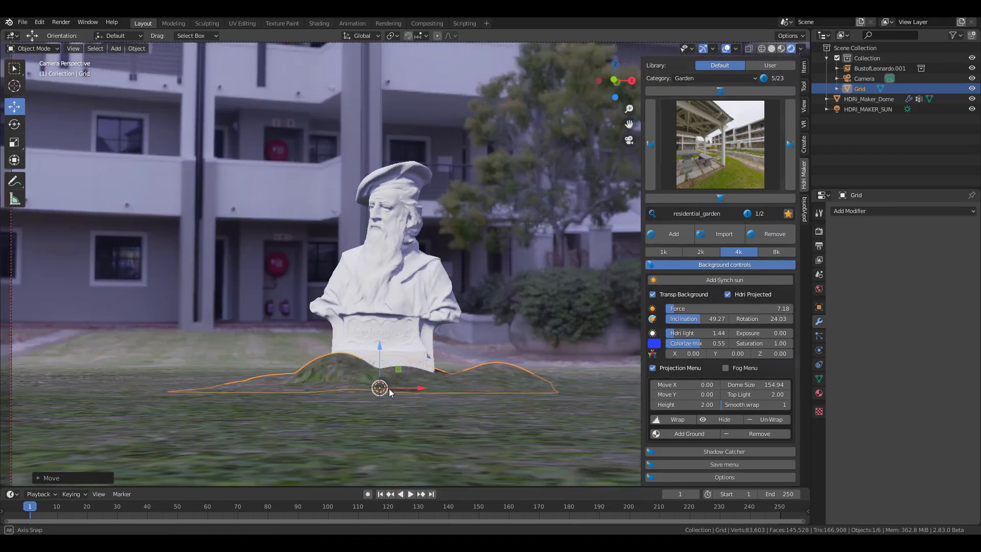
pyautogui.moveTo(389, 390); pyautogui.dragTo(394, 412, button='middle')
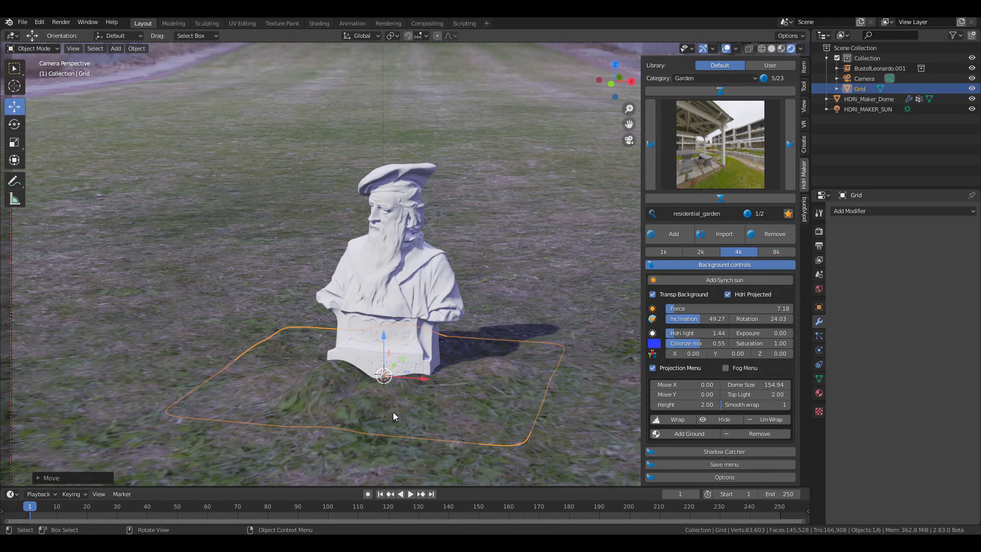
# Step: Delete the sculpted grid and hide the projection settings in the background controls
pyautogui.press('Delete')
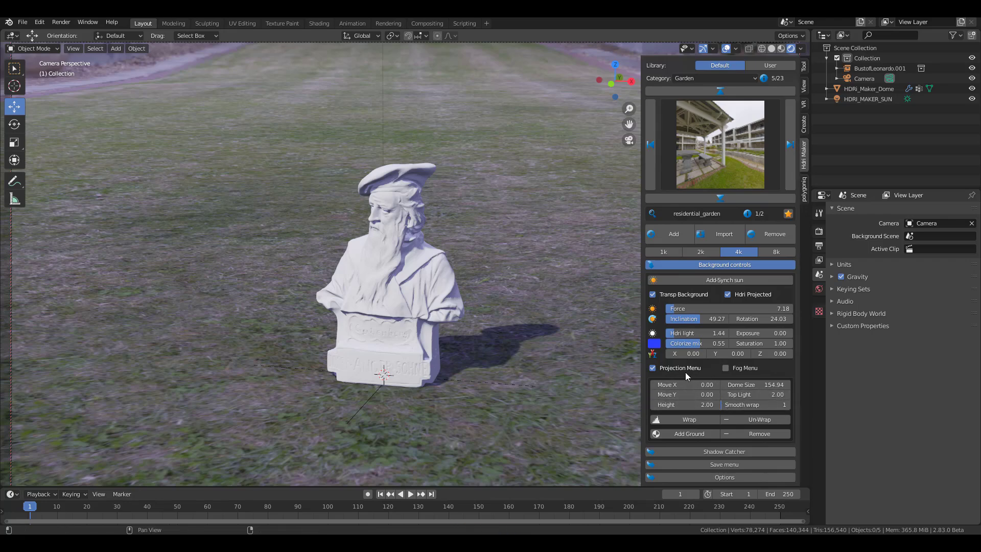
pyautogui.click(652, 368)
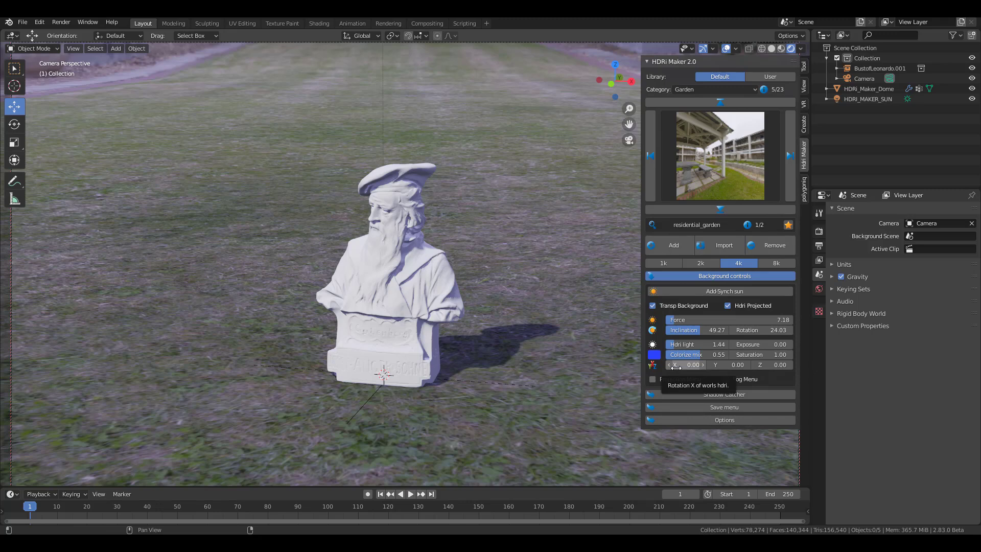
# Step: Add a plane mesh beneath the bust and scale it up
pyautogui.click(113, 49)
pyautogui.moveTo(148, 61)
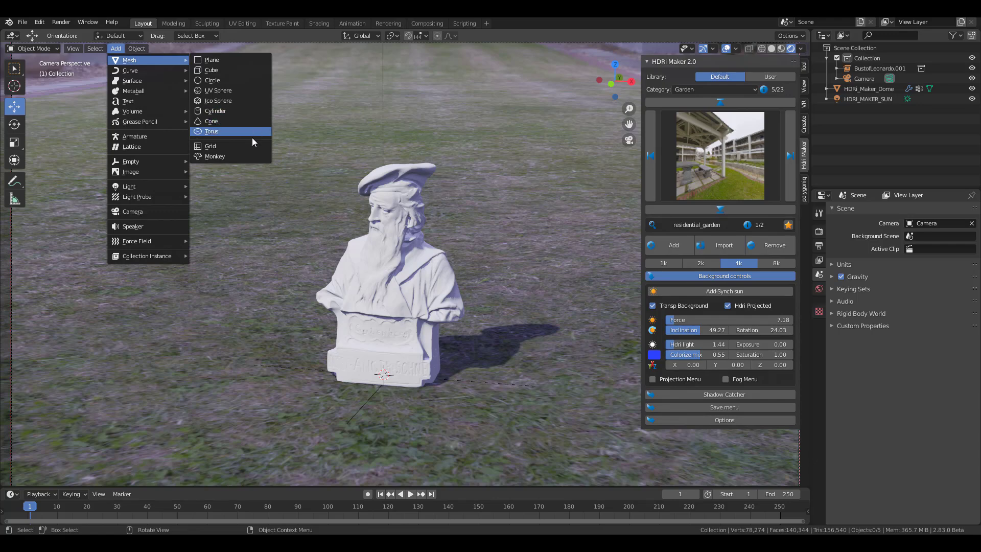
pyautogui.click(246, 60)
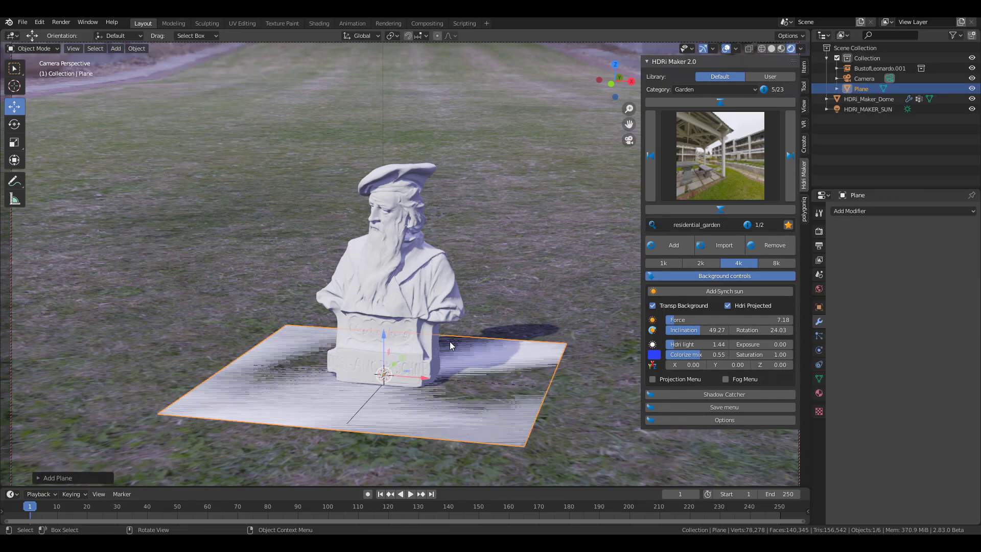
pyautogui.moveTo(449, 341); pyautogui.dragTo(409, 351, button='middle')
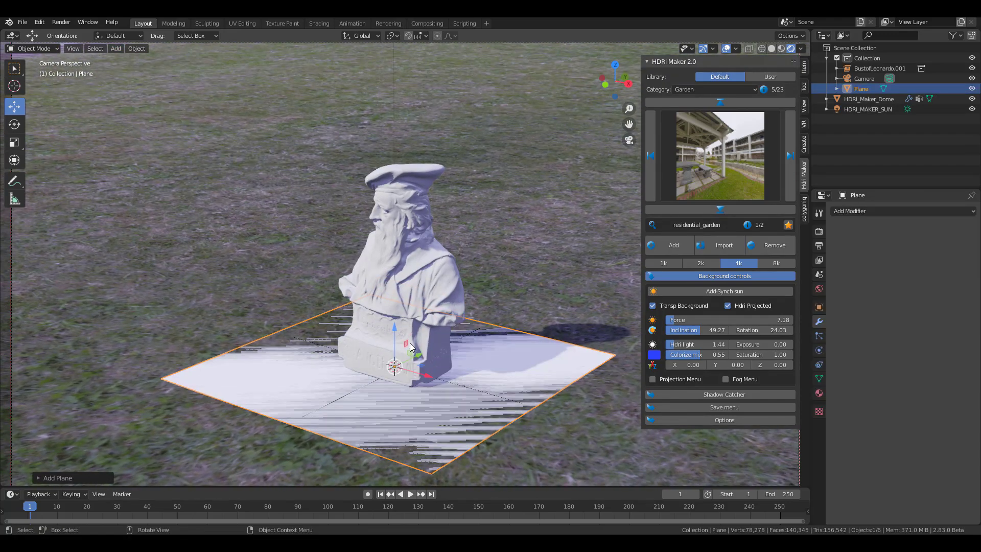
pyautogui.press('s')
pyautogui.click(438, 363)
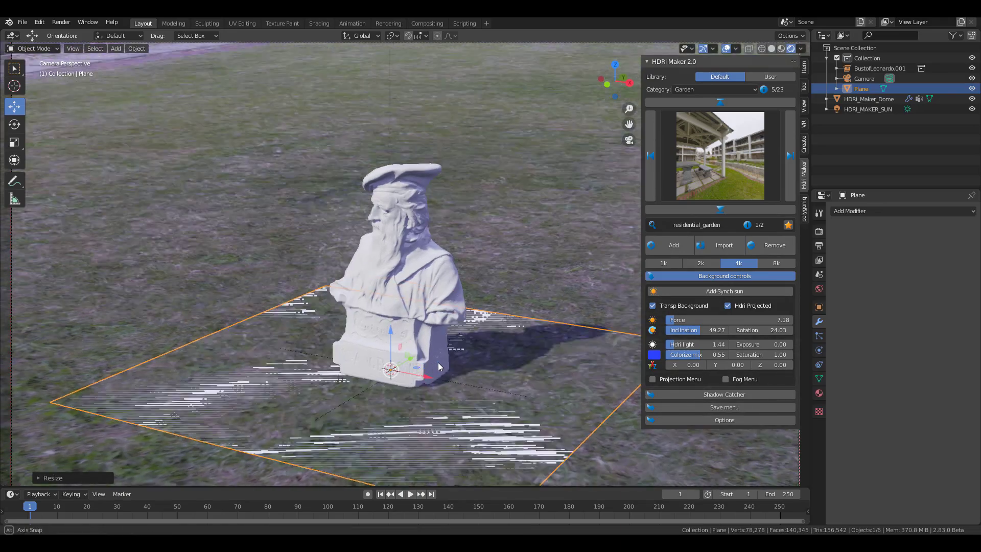
# Step: Raise the plane slightly along Z so it sits just above the dome's ground
pyautogui.keyDown('alt'); pyautogui.moveTo(438, 362); pyautogui.dragTo(463, 286, button='middle'); pyautogui.keyUp('alt')
pyautogui.scroll(2, 455, 293)
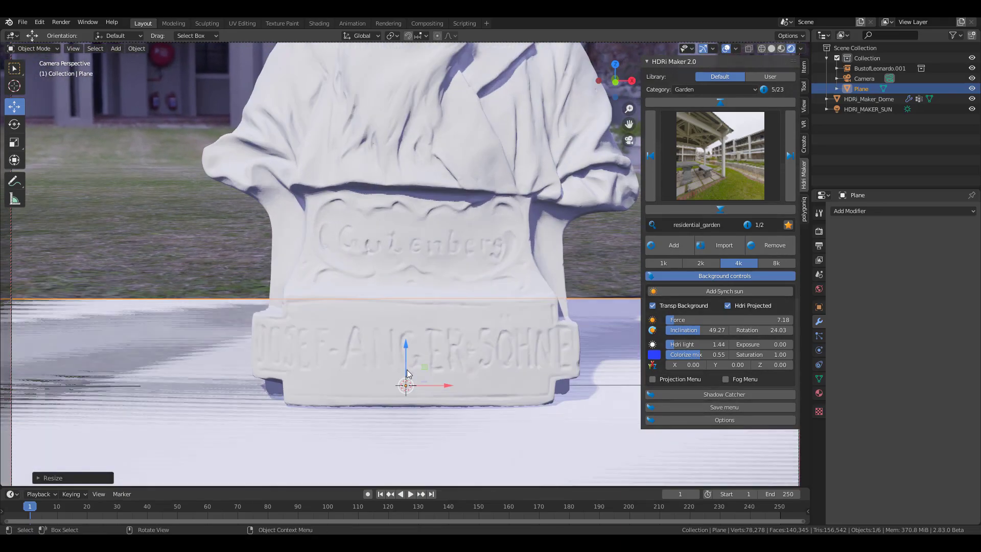
pyautogui.moveTo(406, 347); pyautogui.dragTo(407, 343)
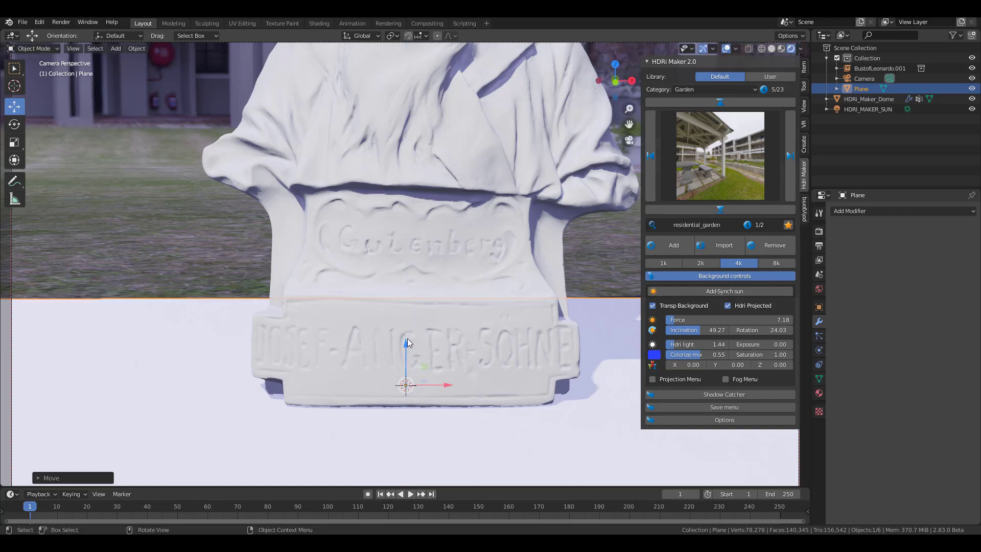
pyautogui.scroll(-3, 469, 337)
pyautogui.moveTo(470, 336); pyautogui.dragTo(434, 341, button='middle')
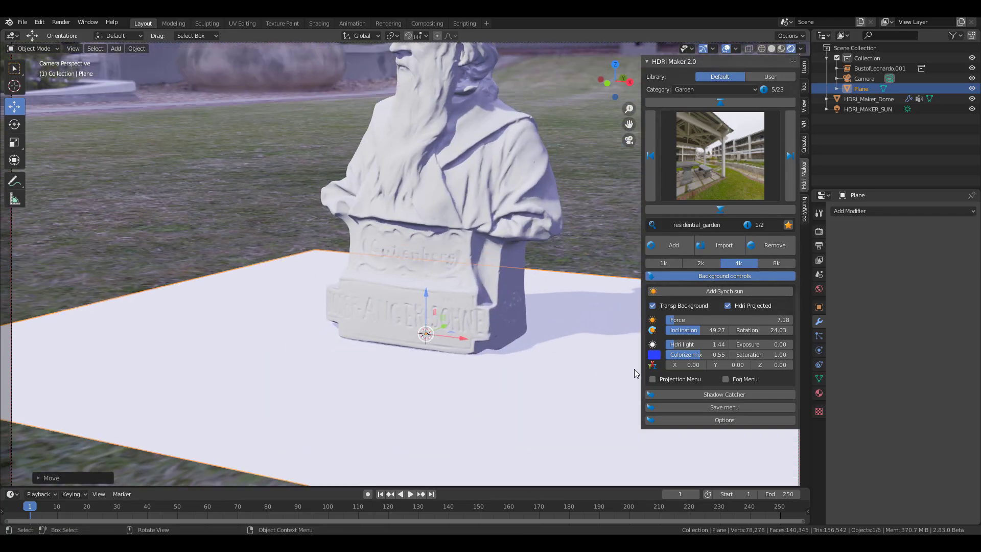
# Step: Turn the plane into a shadow catcher of type Simple + reflection with Transparent Background enabled
pyautogui.click(697, 393)
pyautogui.scroll(-1, 695, 352)
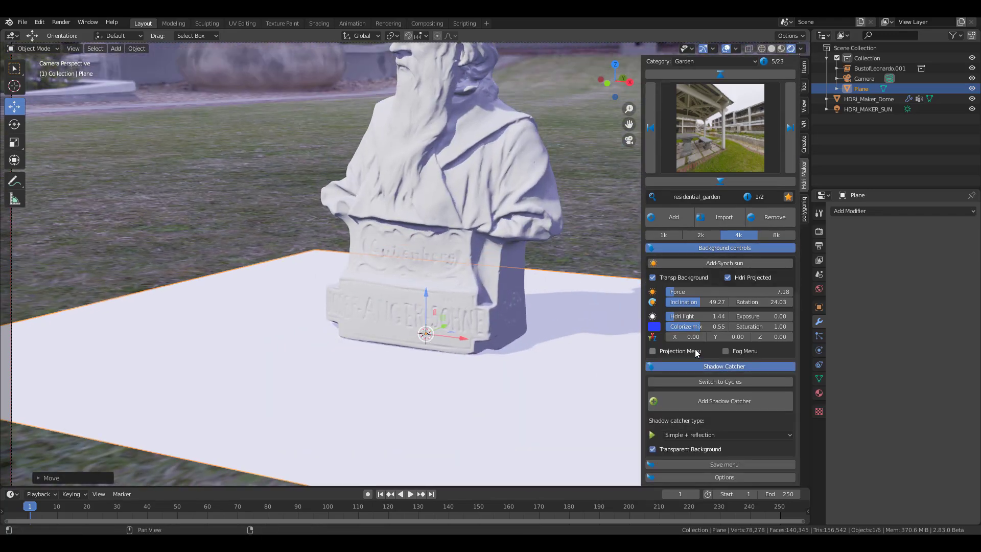
pyautogui.click(700, 403)
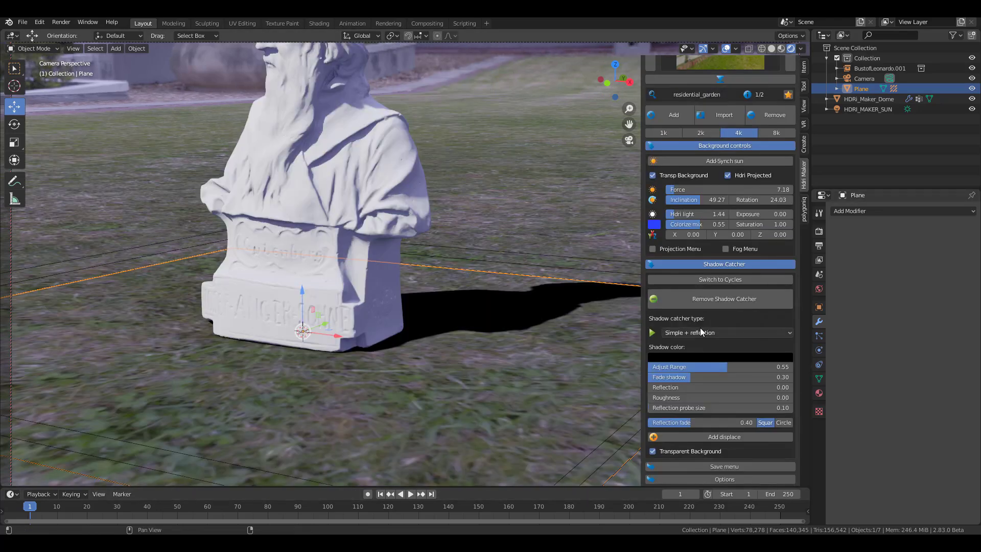
# Step: Change the shadow catcher type to Water effect, and preview its animation before stopping playback
pyautogui.click(705, 332)
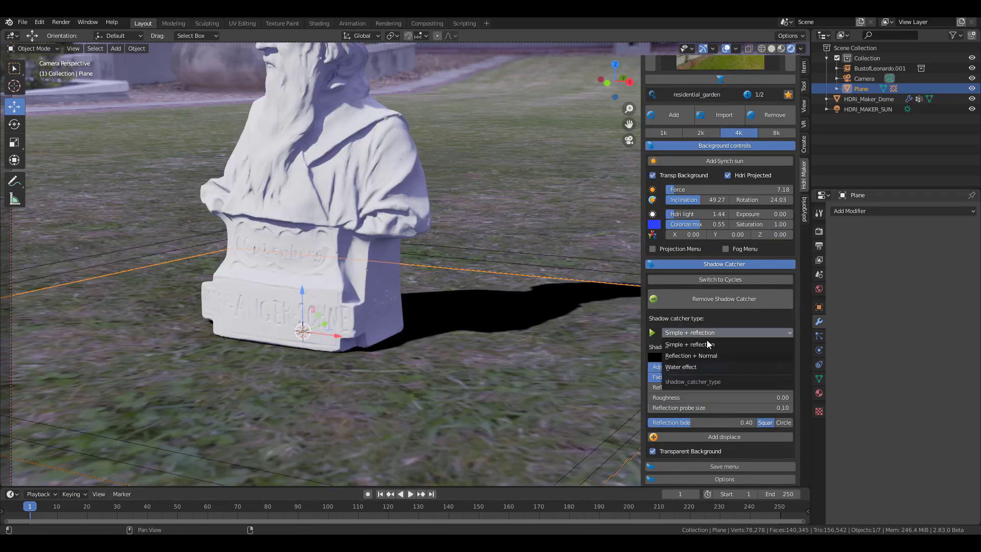
pyautogui.click(709, 368)
pyautogui.moveTo(380, 332)
pyautogui.mouseDown(button='middle')
pyautogui.moveTo(266, 338)
pyautogui.moveTo(415, 320)
pyautogui.moveTo(397, 330)
pyautogui.mouseUp(button='middle')
pyautogui.click(411, 494)
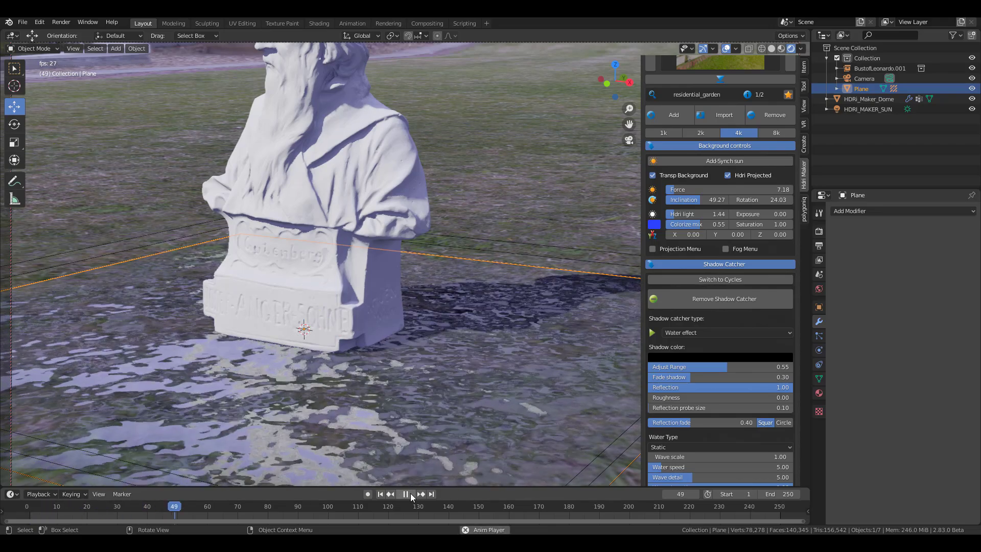
pyautogui.click(410, 494)
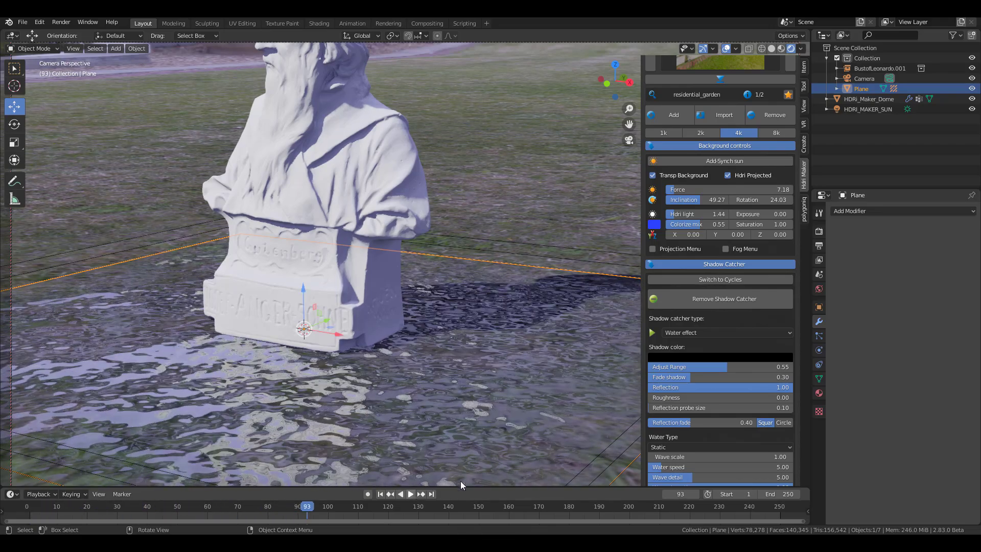
# Step: Set the water effect's water type to Flow
pyautogui.scroll(-3, 710, 349)
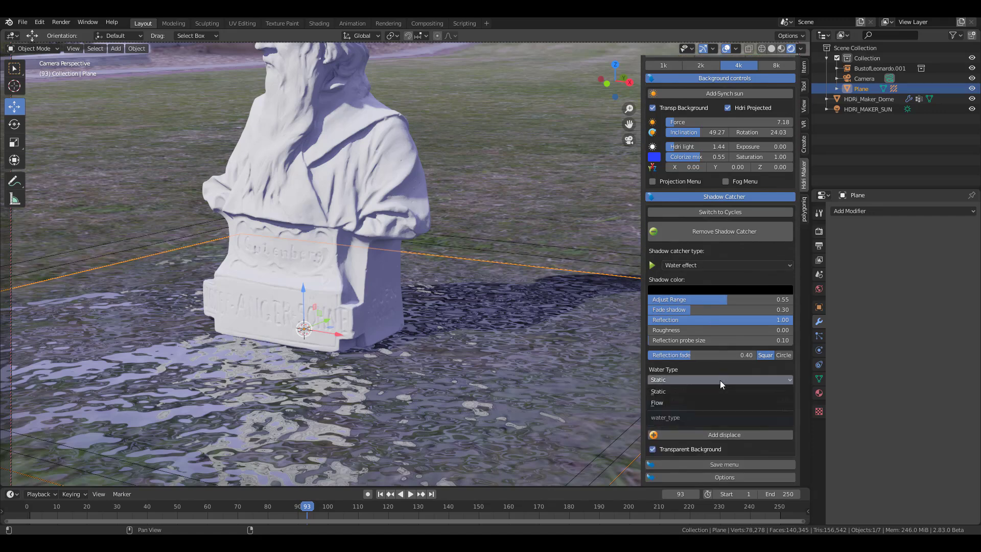
pyautogui.click(719, 380)
pyautogui.click(713, 403)
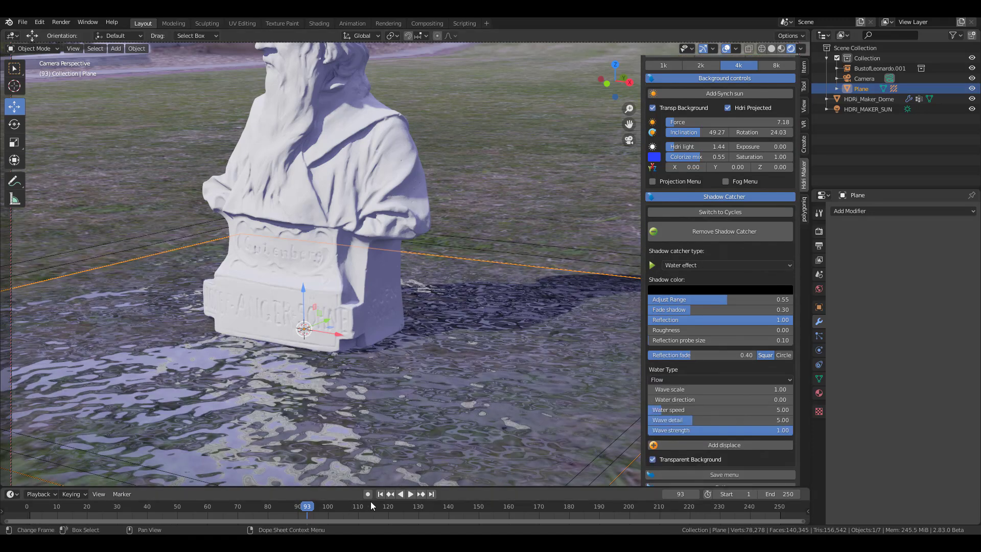
# Step: Replay the animation from the first frame, and set the water direction to 12.27
pyautogui.click(380, 493)
pyautogui.click(410, 493)
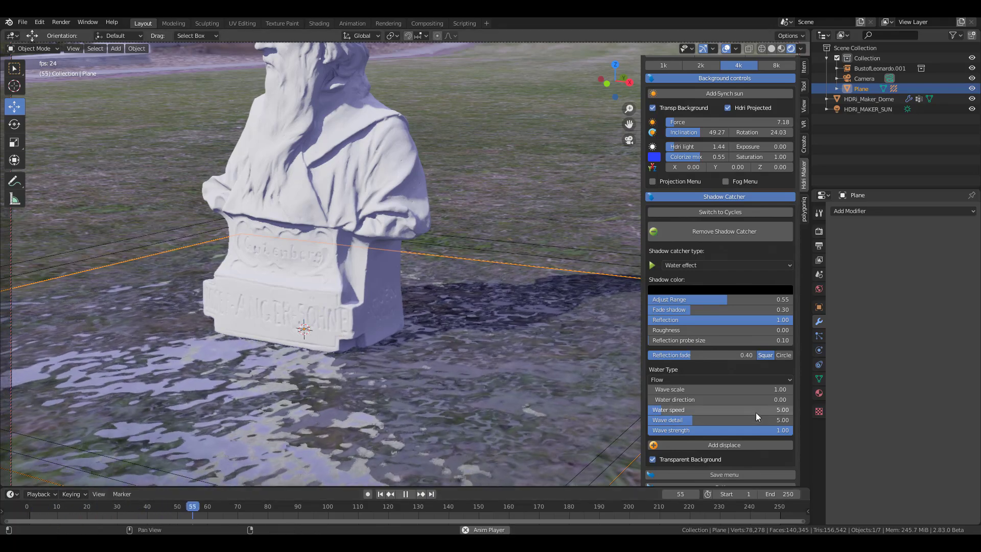
pyautogui.scroll(-1, 756, 406)
pyautogui.moveTo(742, 389); pyautogui.dragTo(791, 389)
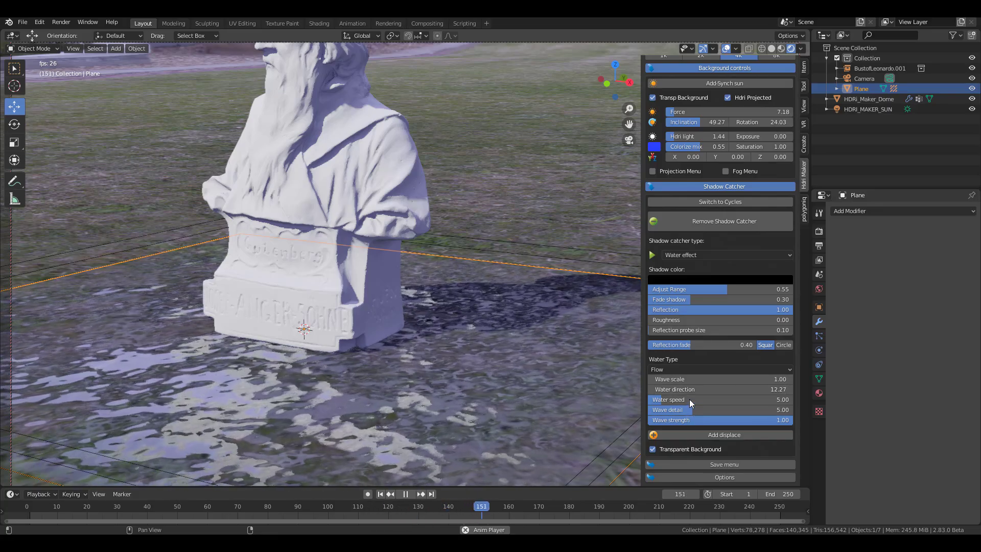
# Step: Set water speed to 12.34, wave scale to 1.21 and reflection fade to 0.24, and return the stopped animation to the first frame
pyautogui.moveTo(688, 399)
pyautogui.mouseDown()
pyautogui.moveTo(726, 399)
pyautogui.moveTo(683, 399)
pyautogui.mouseUp()
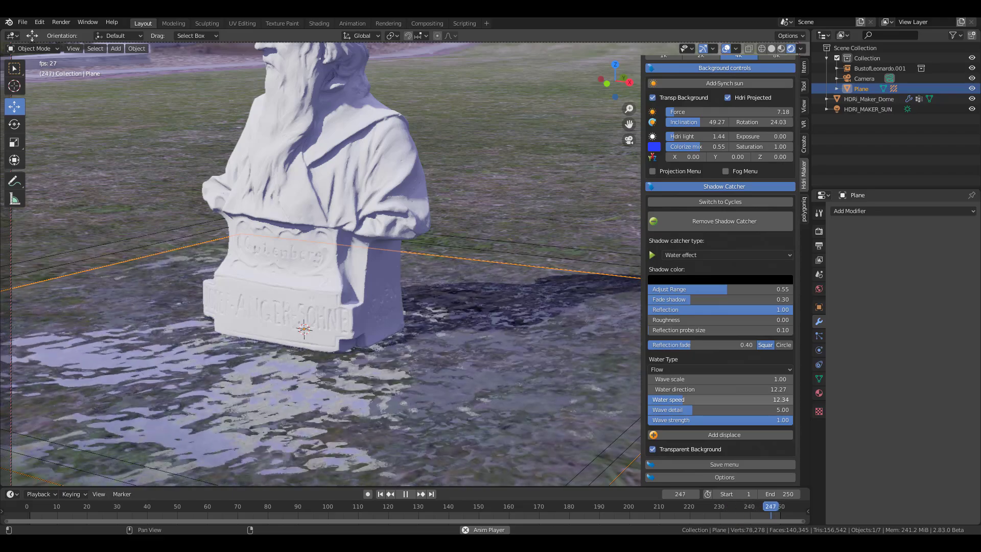
pyautogui.moveTo(690, 378); pyautogui.dragTo(735, 381)
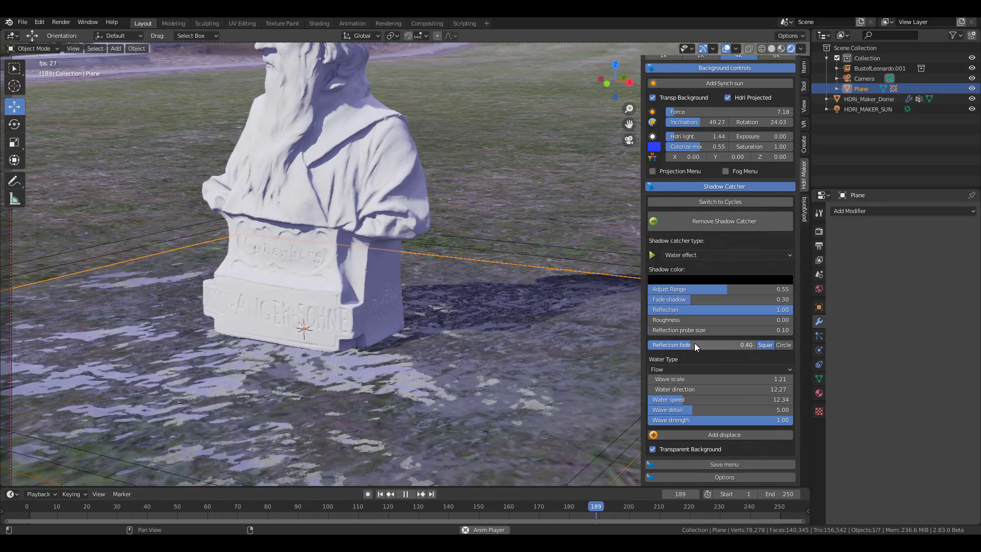
pyautogui.moveTo(694, 342); pyautogui.dragTo(674, 341)
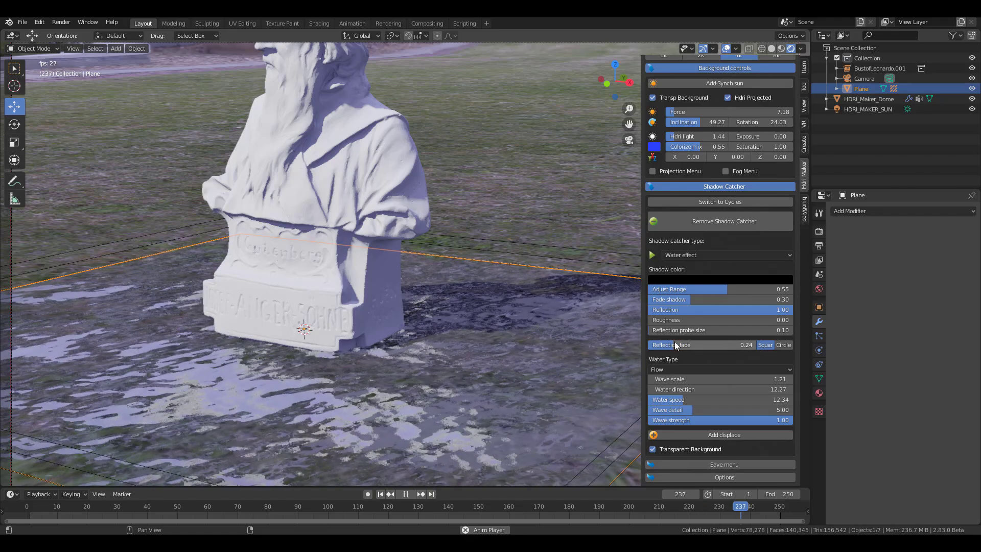
pyautogui.click(402, 496)
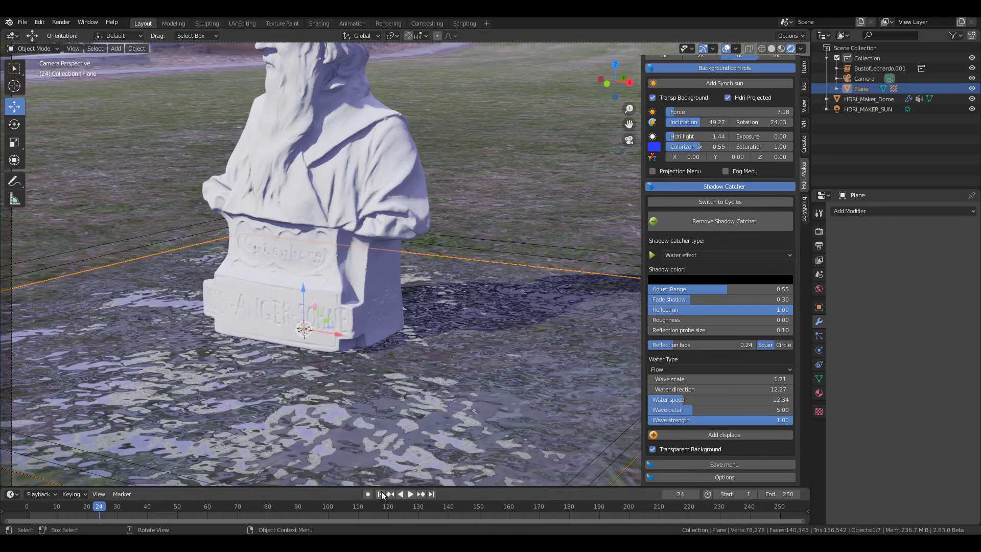
pyautogui.click(380, 494)
# Step: Change the plane's shadow catcher type to Reflection + Normal and inspect the reflection around the bust
pyautogui.click(736, 253)
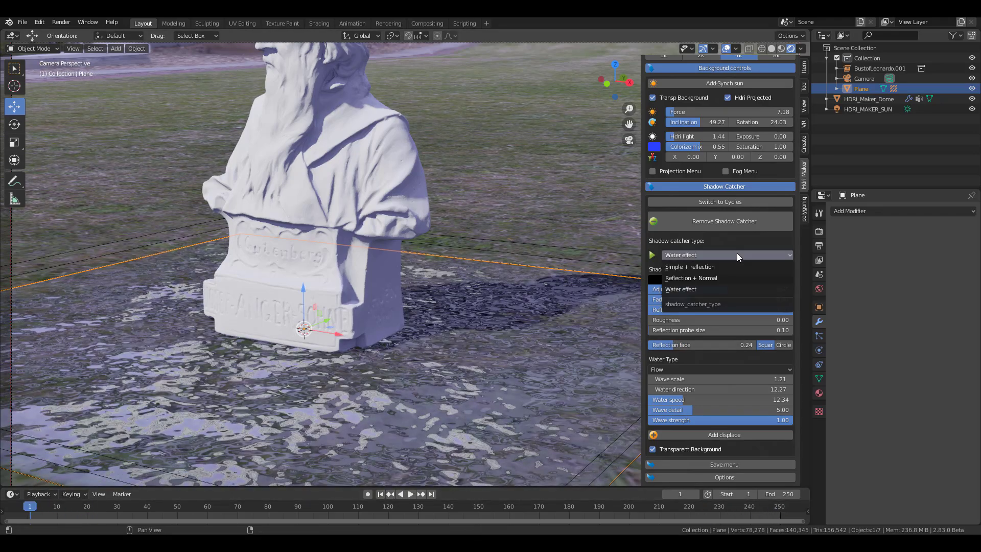
pyautogui.click(687, 279)
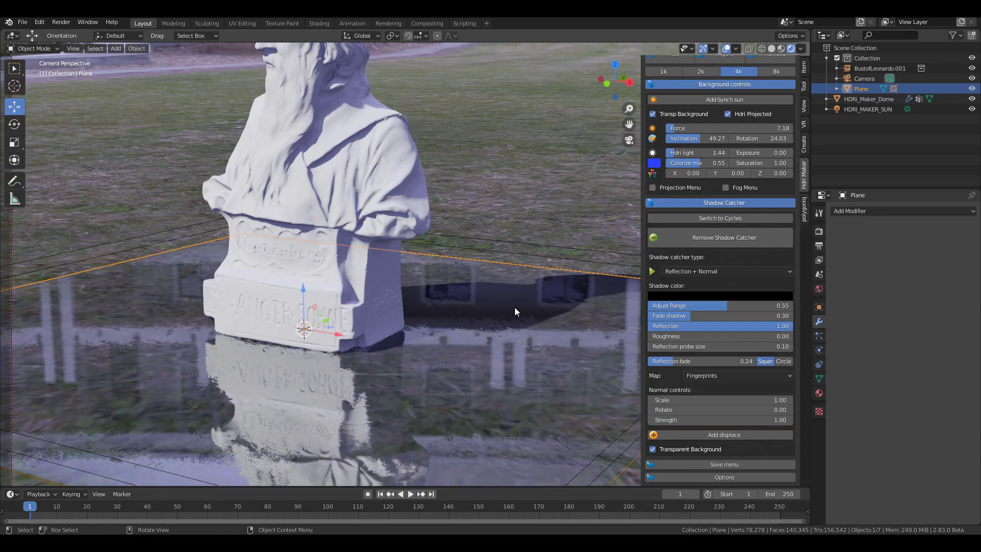
pyautogui.scroll(-5, 514, 308)
pyautogui.moveTo(514, 308); pyautogui.dragTo(443, 290, button='middle')
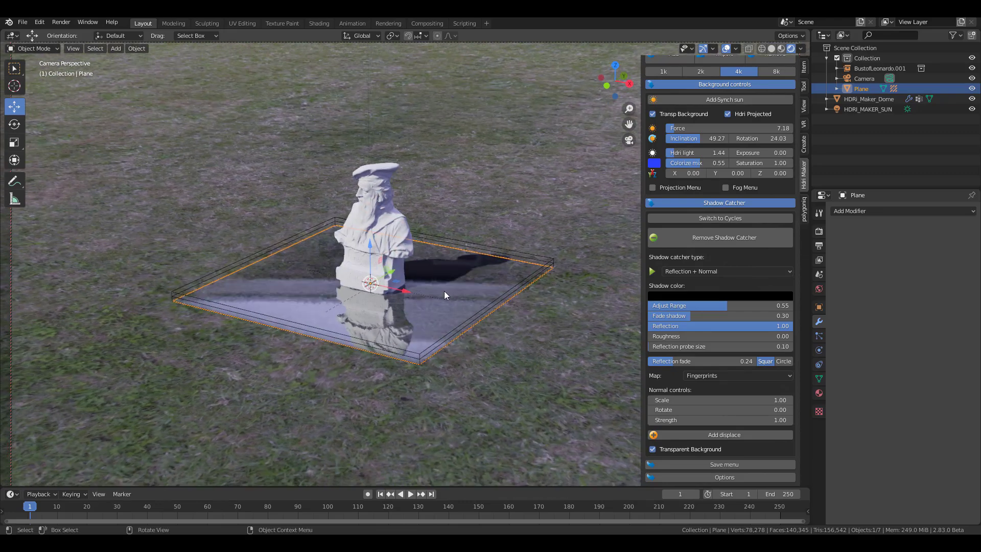
pyautogui.scroll(6, 443, 291)
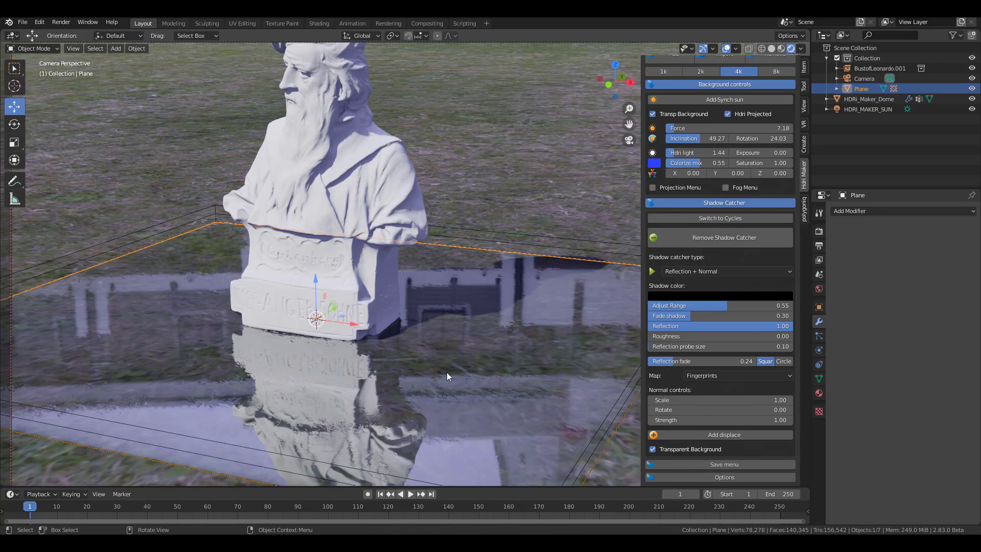
# Step: Try the Granite and Tiles 32 normal maps on the shadow catcher and inspect the tiled reflection up close
pyautogui.click(704, 377)
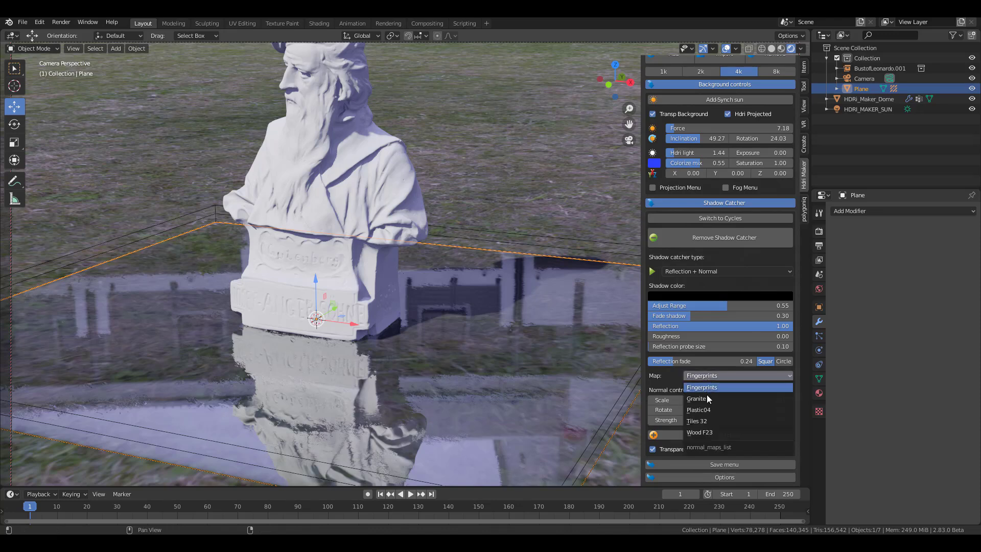
pyautogui.click(706, 398)
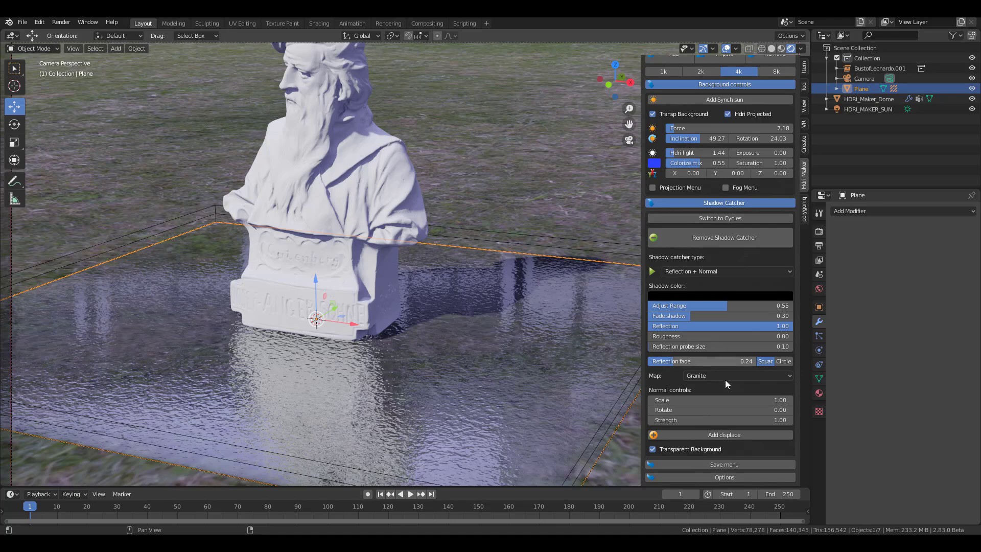
pyautogui.click(724, 382)
pyautogui.click(714, 421)
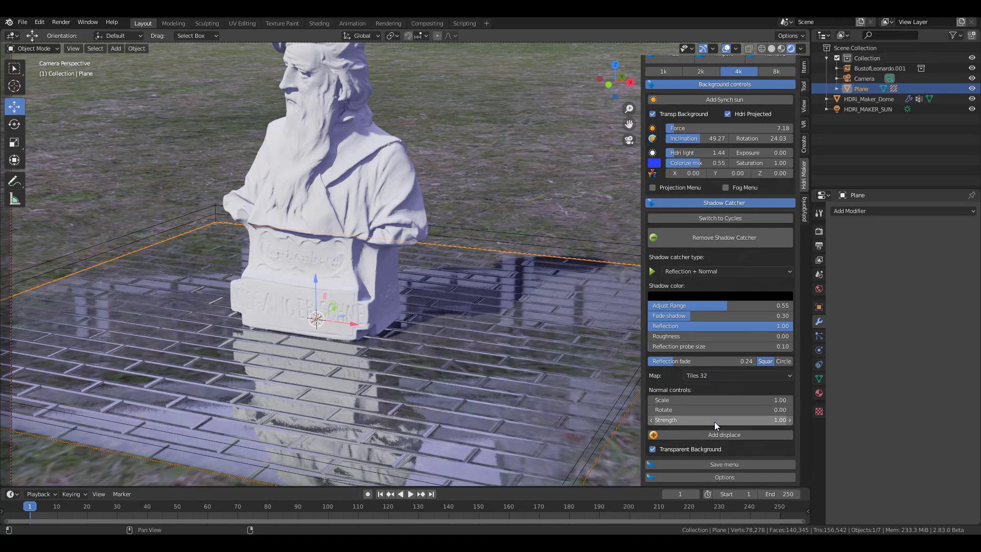
pyautogui.moveTo(367, 317)
pyautogui.mouseDown(button='middle')
pyautogui.moveTo(242, 333)
pyautogui.moveTo(376, 322)
pyautogui.mouseUp(button='middle')
pyautogui.scroll(4, 344, 326)
pyautogui.scroll(2, 376, 323)
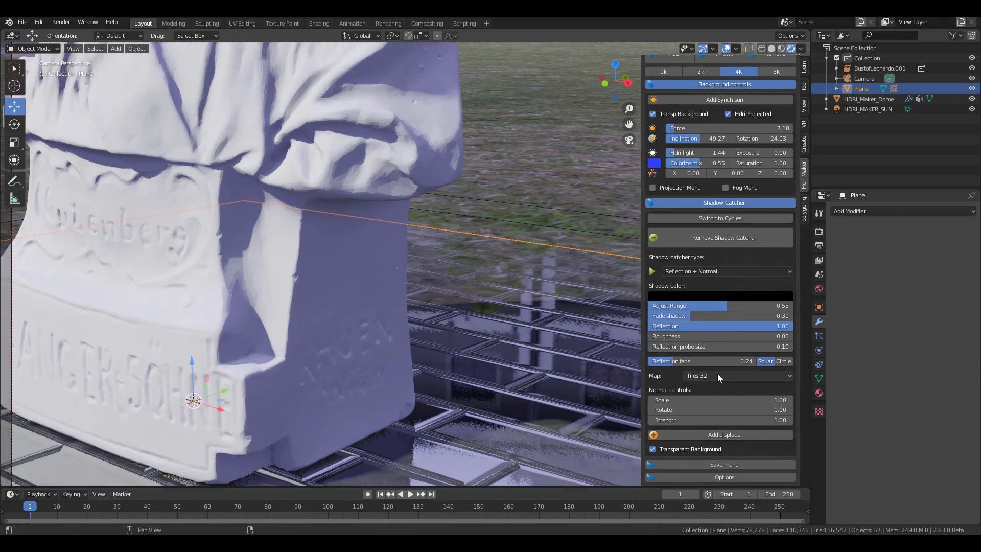
# Step: Try the Wood F23 normal map on the shadow catcher and return the map to Fingerprints
pyautogui.scroll(-5, 570, 401)
pyautogui.click(690, 377)
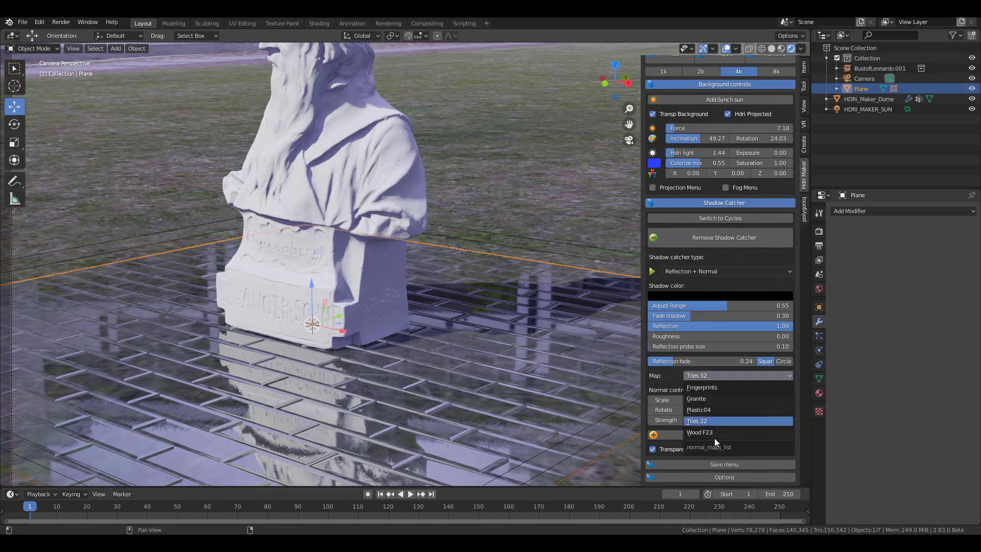
pyautogui.click(714, 439)
pyautogui.click(711, 376)
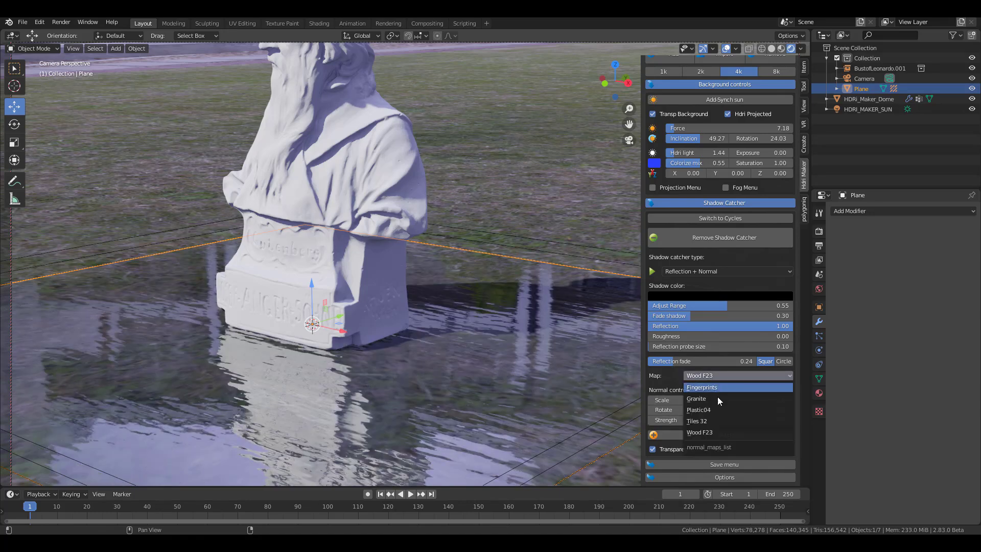
pyautogui.click(713, 387)
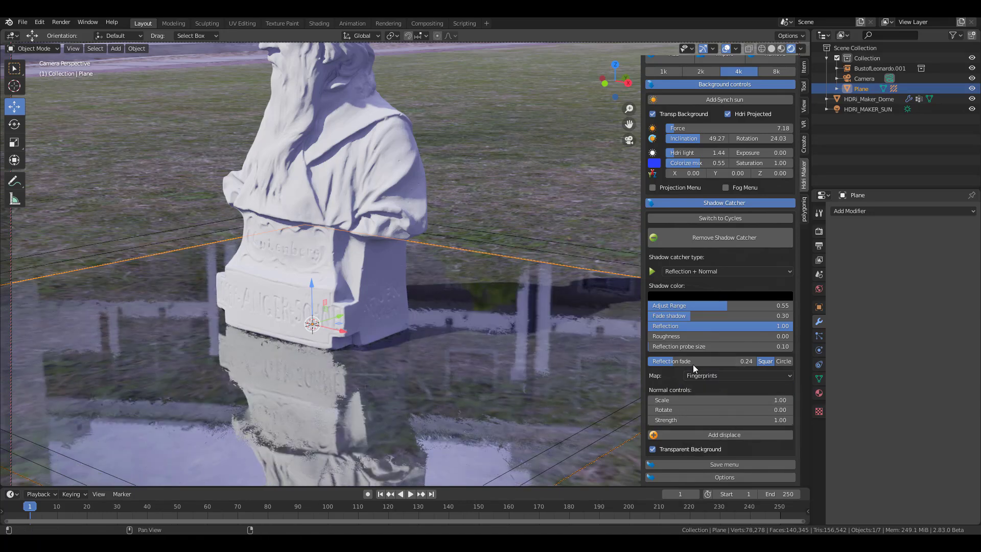
# Step: Set the shadow catcher's reflection fade to 1.00 and check the faded plane edges around the bust
pyautogui.moveTo(695, 360); pyautogui.dragTo(781, 361)
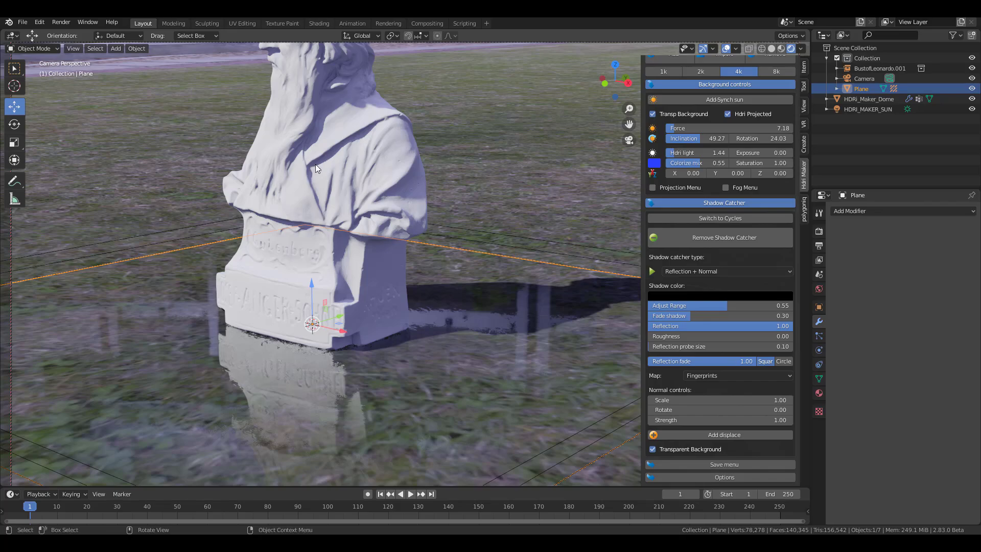
pyautogui.scroll(-4, 327, 169)
pyautogui.moveTo(328, 170); pyautogui.dragTo(411, 212, button='middle')
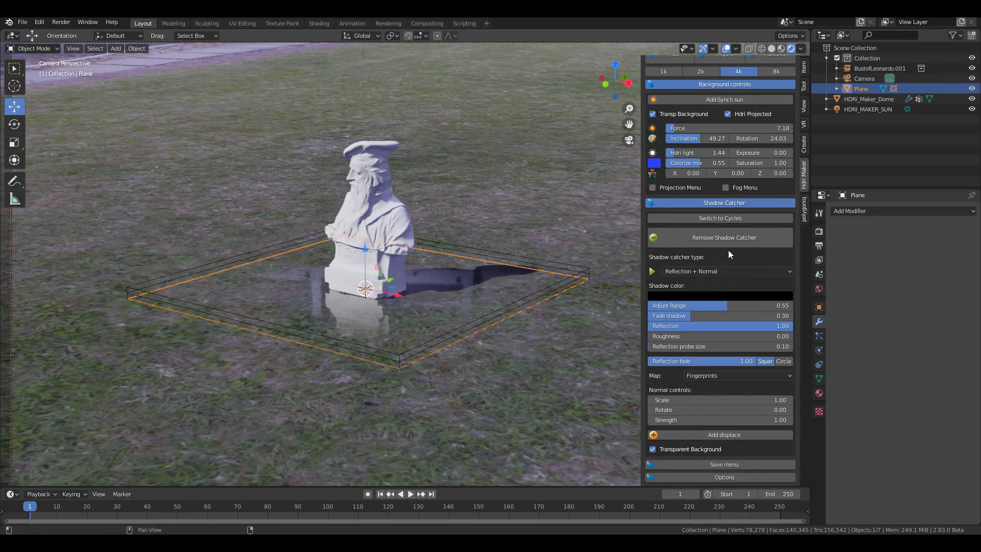
# Step: Add the symmetrical_garden background at 2k resolution and inspect the bust's reflection in it
pyautogui.scroll(8, 728, 250)
pyautogui.click(714, 155)
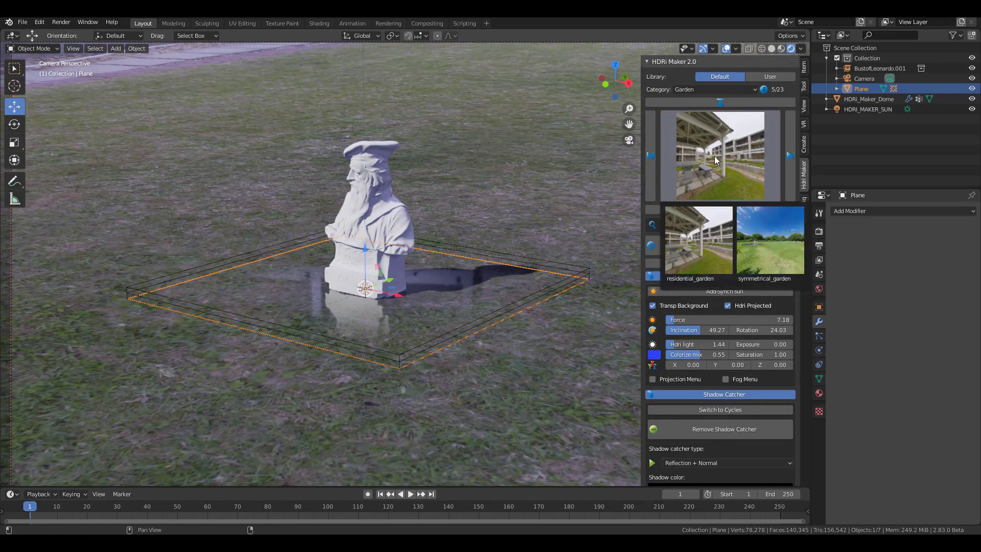
pyautogui.click(771, 249)
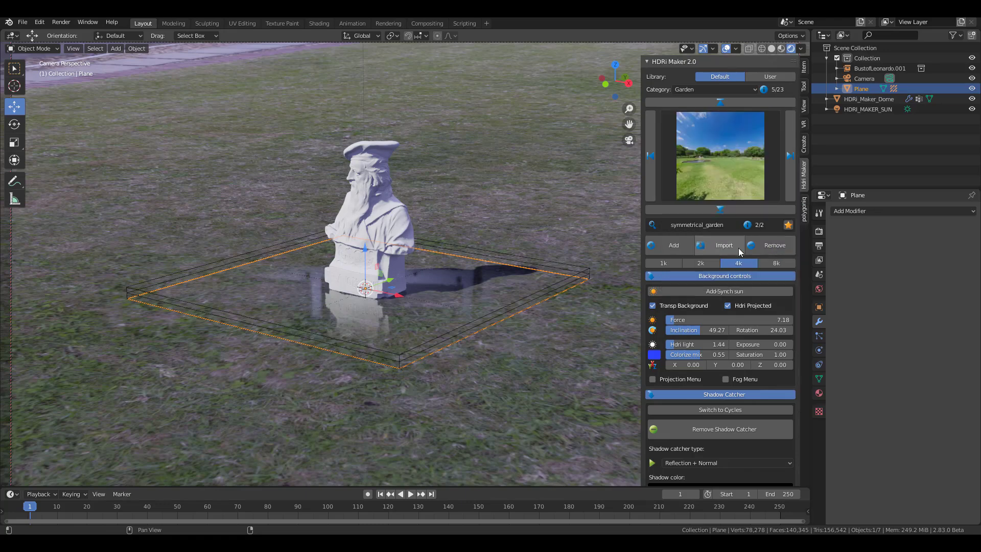
pyautogui.click(701, 263)
pyautogui.click(672, 245)
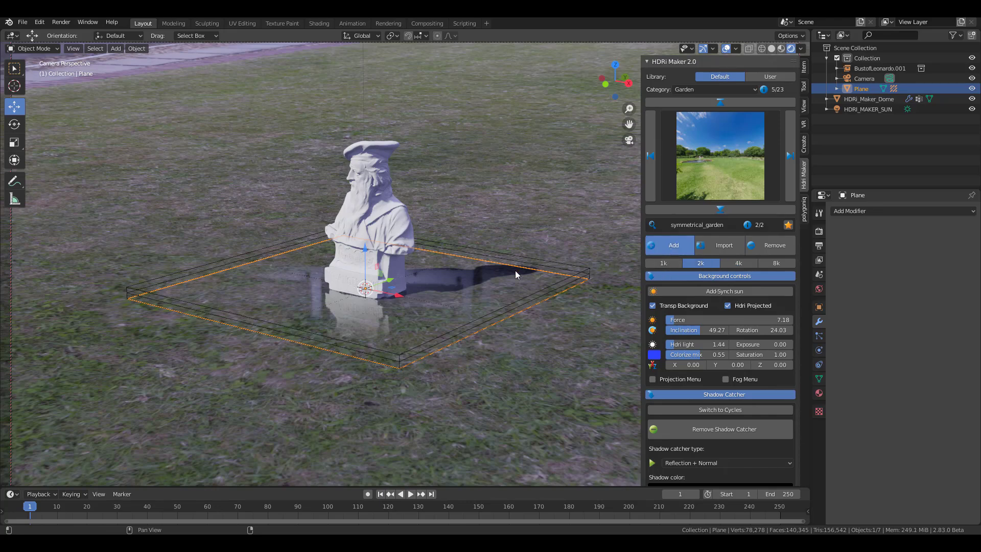
pyautogui.scroll(1, 327, 273)
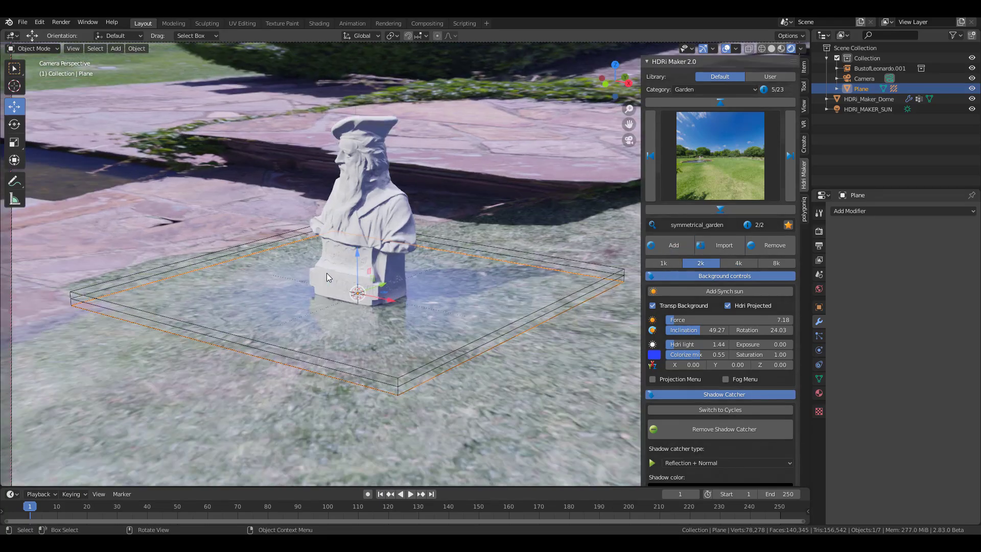
pyautogui.scroll(6, 327, 272)
pyautogui.moveTo(326, 273); pyautogui.dragTo(357, 291, button='middle')
pyautogui.scroll(-6, 357, 301)
# Step: Switch the scene background back to residential_garden and inspect the bust's reflection up close
pyautogui.click(721, 151)
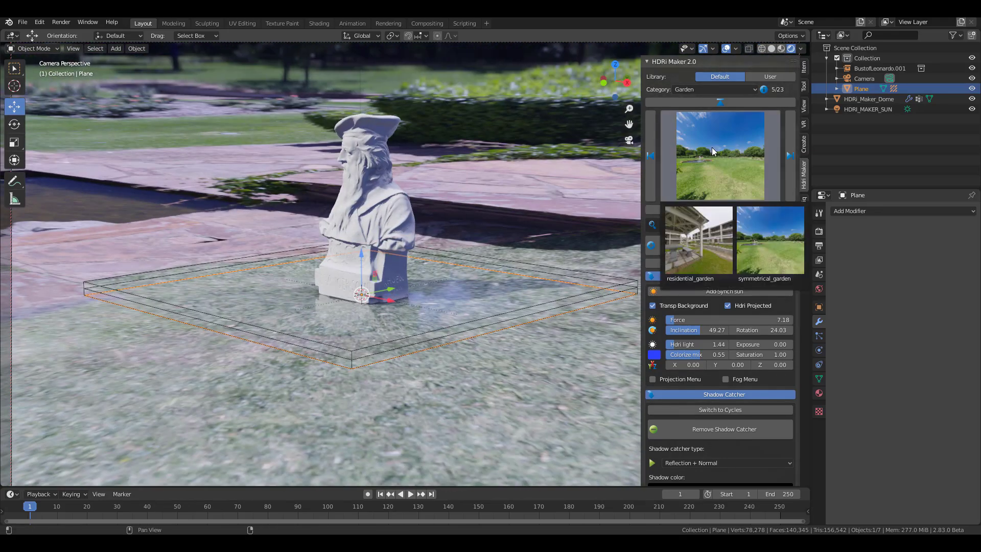
pyautogui.click(716, 239)
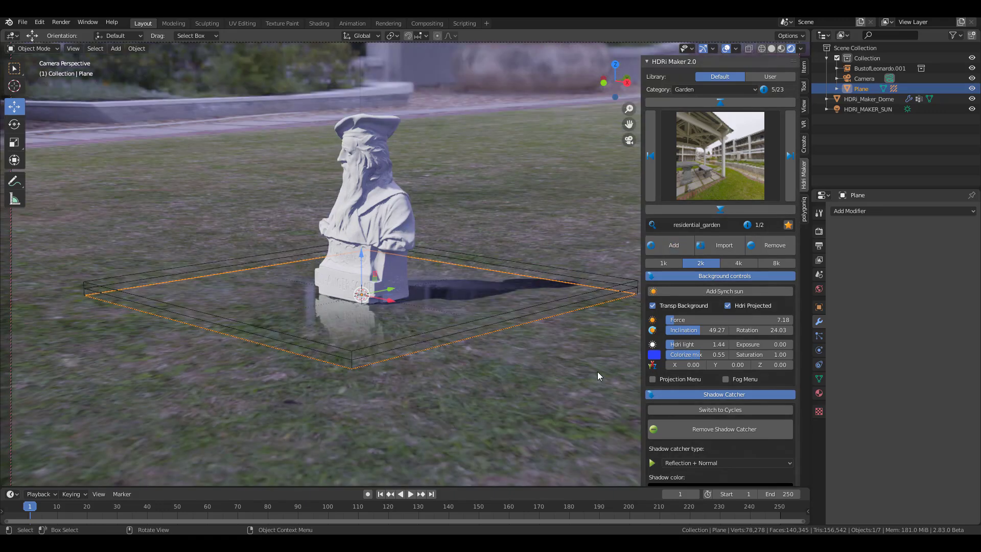
pyautogui.scroll(-8, 720, 355)
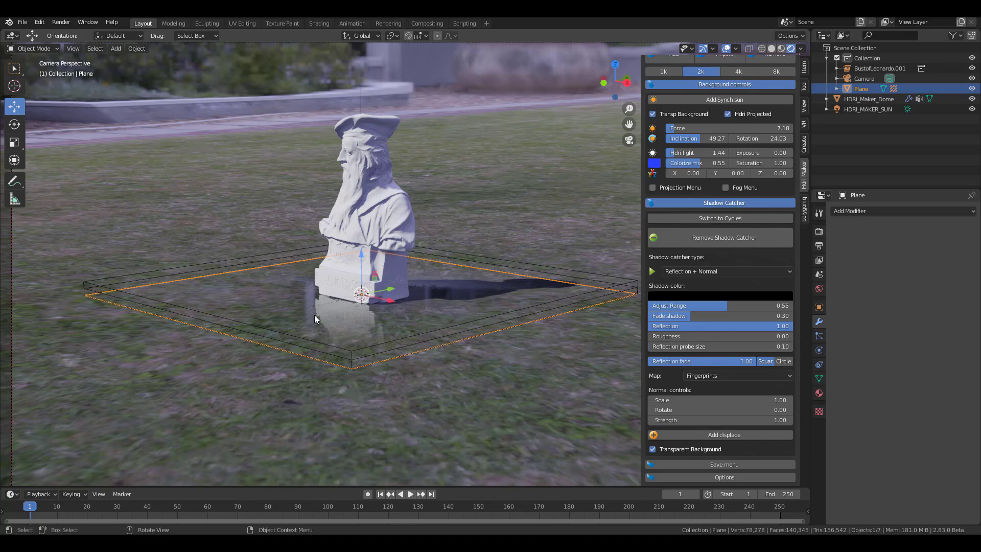
pyautogui.scroll(5, 314, 315)
pyautogui.keyDown('shift'); pyautogui.moveTo(409, 370); pyautogui.dragTo(457, 284, button='middle'); pyautogui.keyUp('shift')
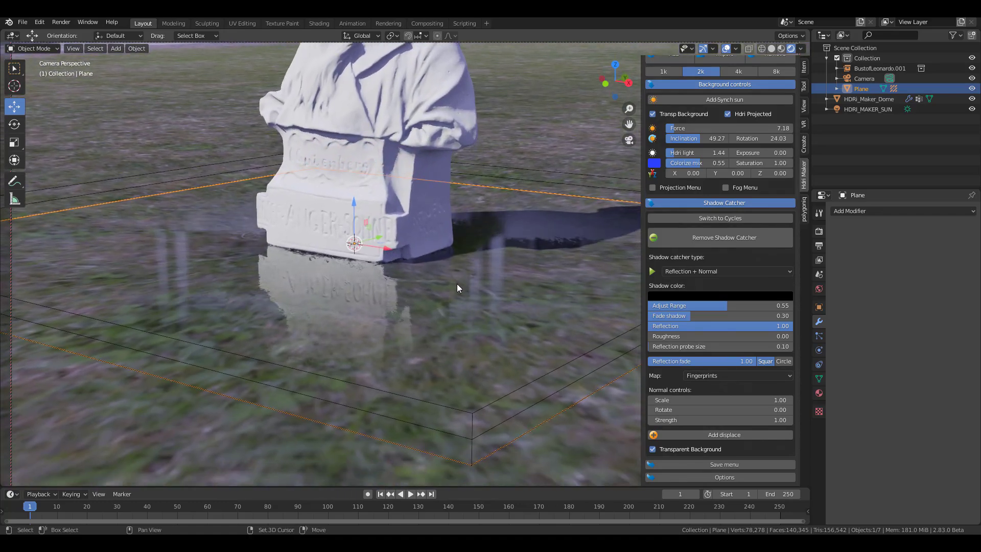
# Step: Add a displacement to the shadow catcher plane, inspect the puddle-like reflections around the bust, and show the render settings
pyautogui.click(722, 434)
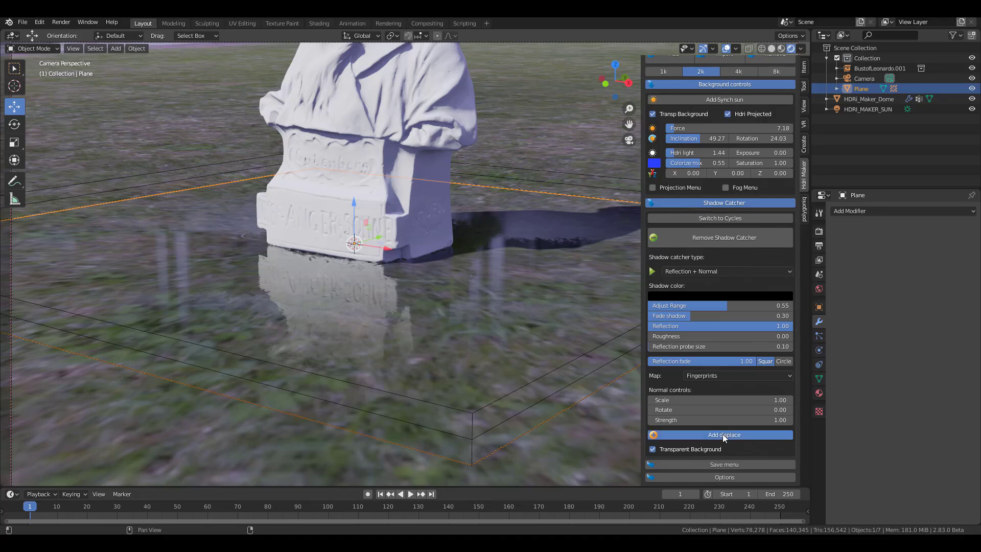
pyautogui.moveTo(418, 341); pyautogui.dragTo(418, 285, button='middle')
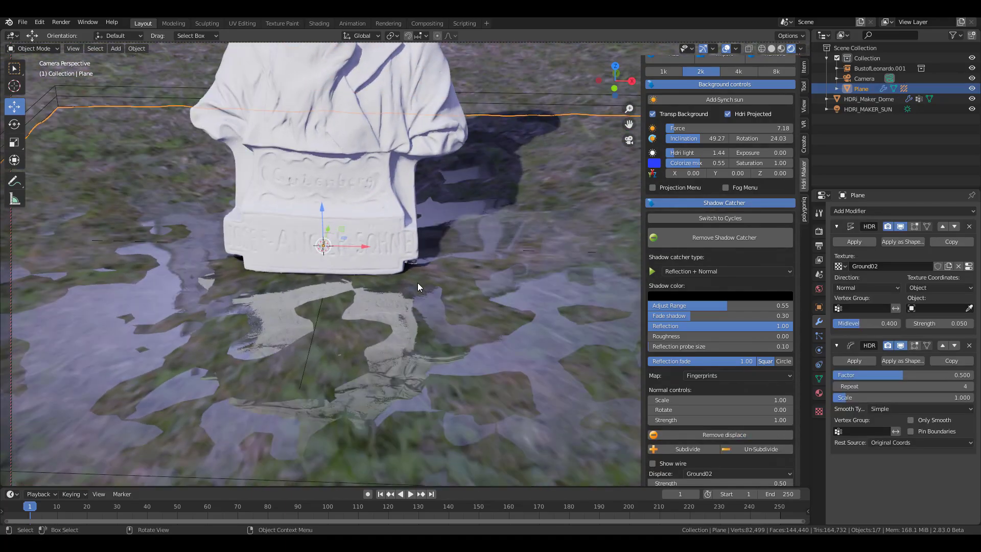
pyautogui.moveTo(409, 241); pyautogui.dragTo(344, 300, button='middle')
pyautogui.click(818, 230)
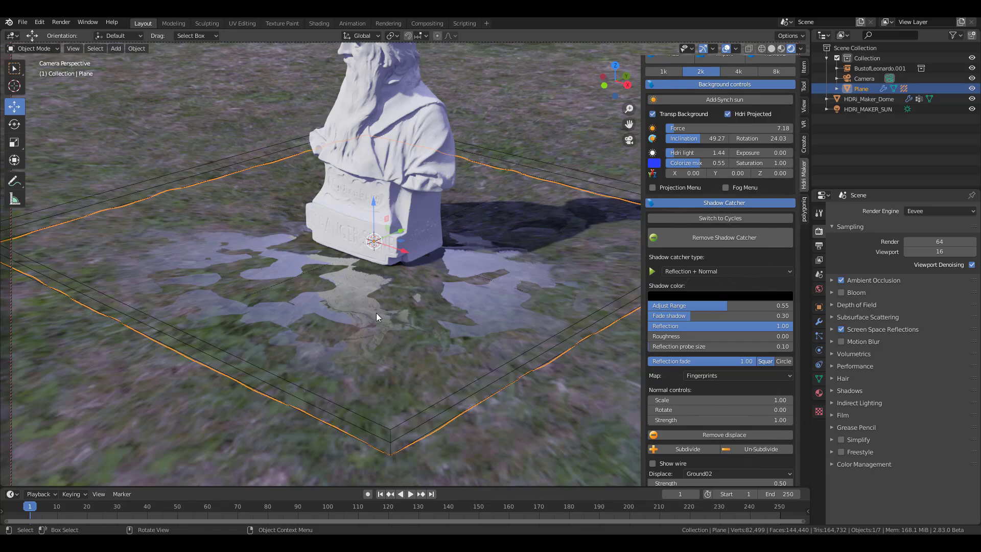
# Step: Subdivide the displaced plane once, reverse the subdivision, and remove the displacement from the shadow catcher
pyautogui.click(682, 447)
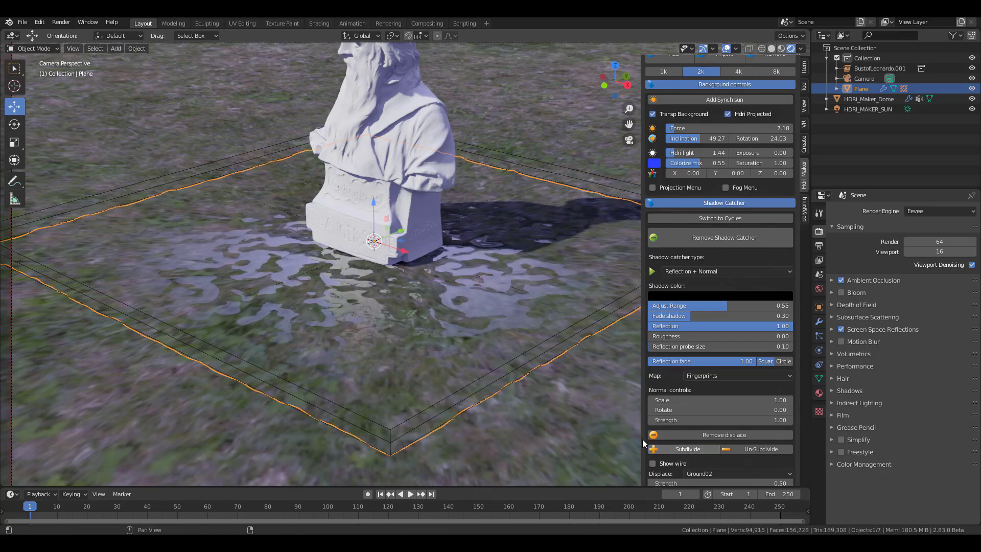
pyautogui.moveTo(337, 282); pyautogui.dragTo(373, 285, button='middle')
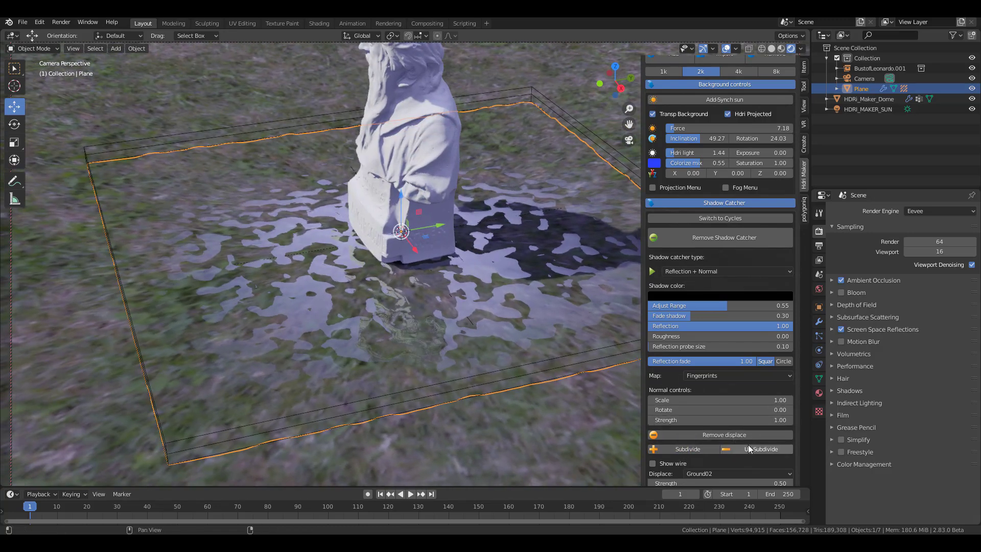
pyautogui.click(747, 448)
pyautogui.click(730, 435)
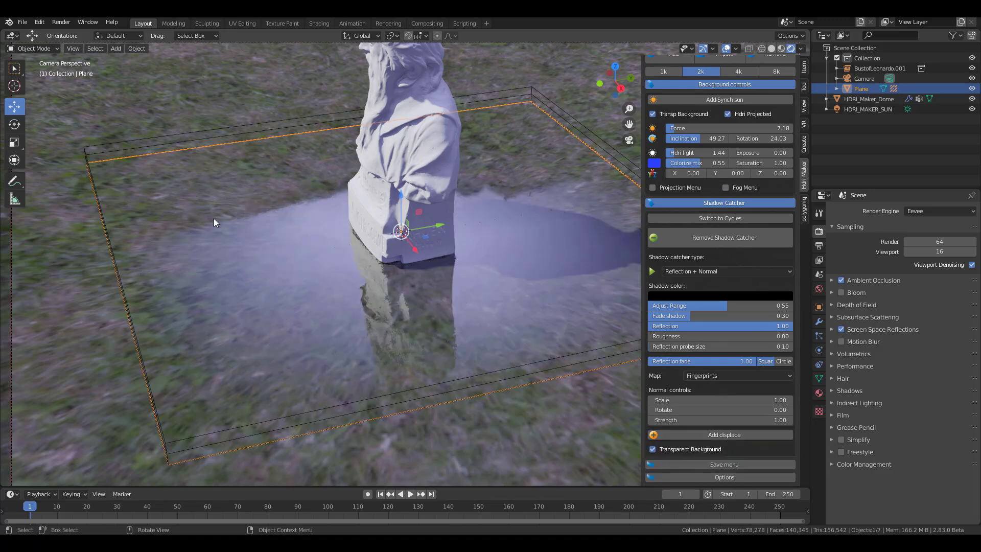
# Step: Replace the scene background with studio_small_06 from the Interior Studio category at 2k and inspect the bust in it
pyautogui.moveTo(214, 219); pyautogui.dragTo(310, 244, button='middle')
pyautogui.scroll(7, 730, 154)
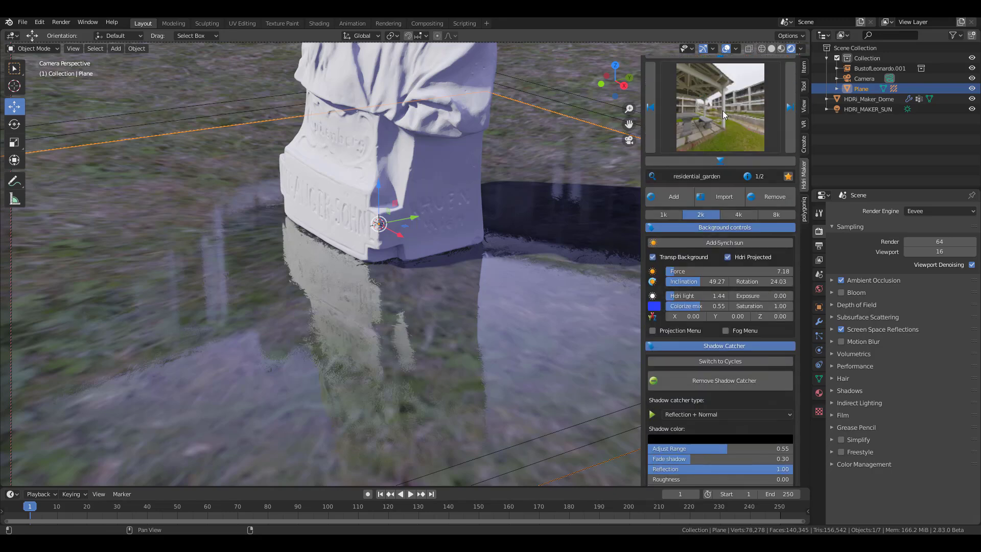
pyautogui.scroll(3, 723, 110)
pyautogui.click(714, 91)
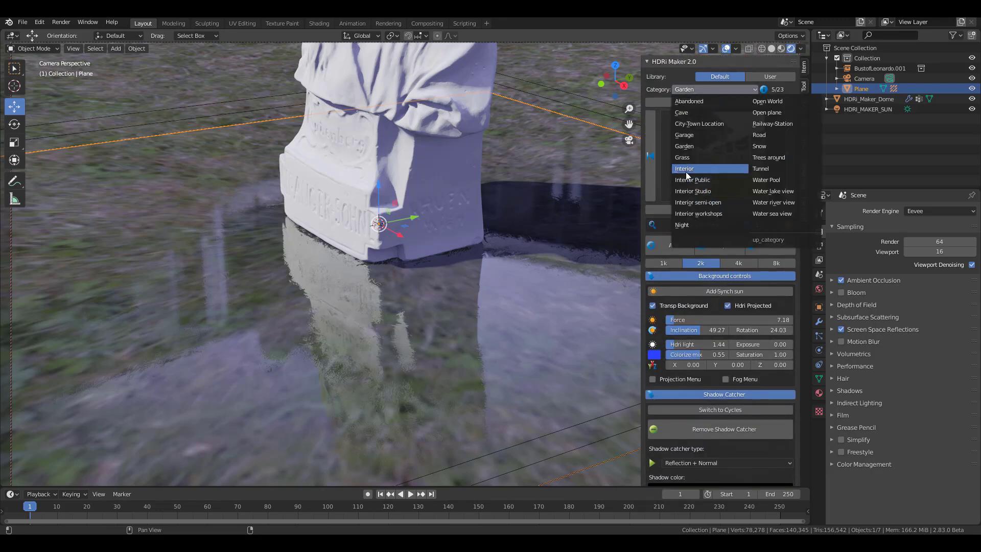
pyautogui.click(698, 192)
pyautogui.click(715, 158)
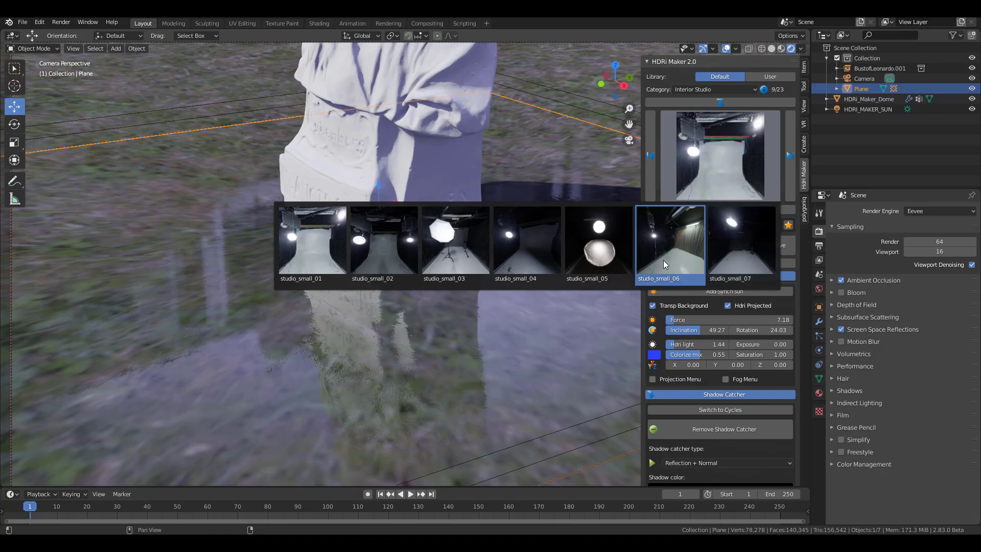
pyautogui.click(664, 260)
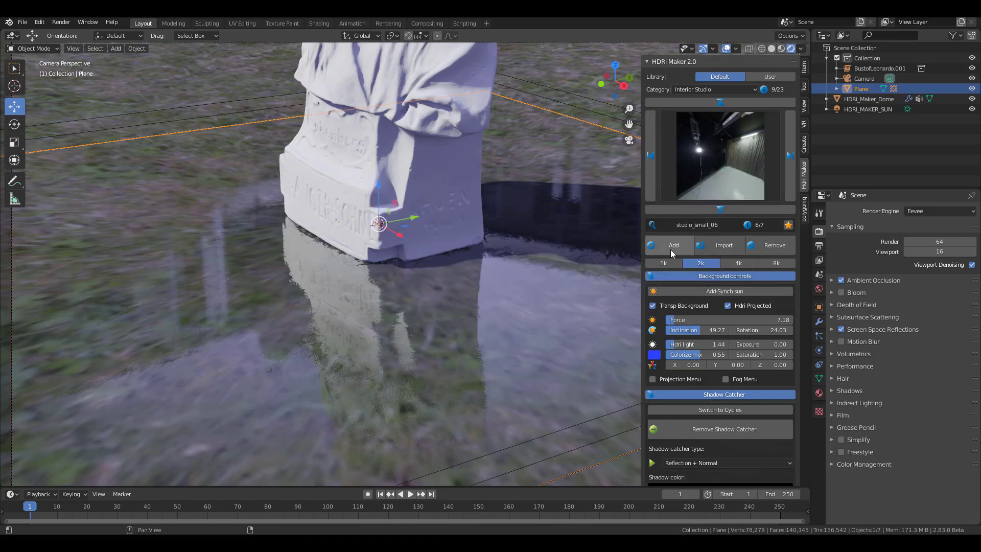
pyautogui.click(672, 250)
pyautogui.moveTo(400, 265); pyautogui.dragTo(463, 351, button='middle')
pyautogui.scroll(2, 428, 340)
pyautogui.keyDown('shift'); pyautogui.moveTo(414, 375); pyautogui.dragTo(418, 379, button='middle'); pyautogui.keyUp('shift')
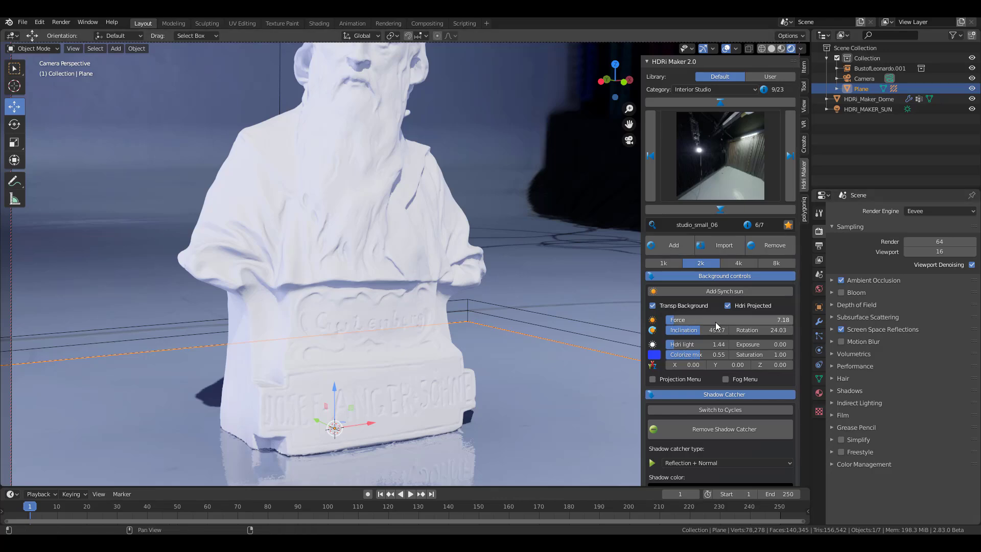
# Step: Lower the sun's force to 1.60 and inspect the lighting on the bust up close and from afar
pyautogui.moveTo(722, 321); pyautogui.dragTo(669, 321)
pyautogui.scroll(-4, 385, 285)
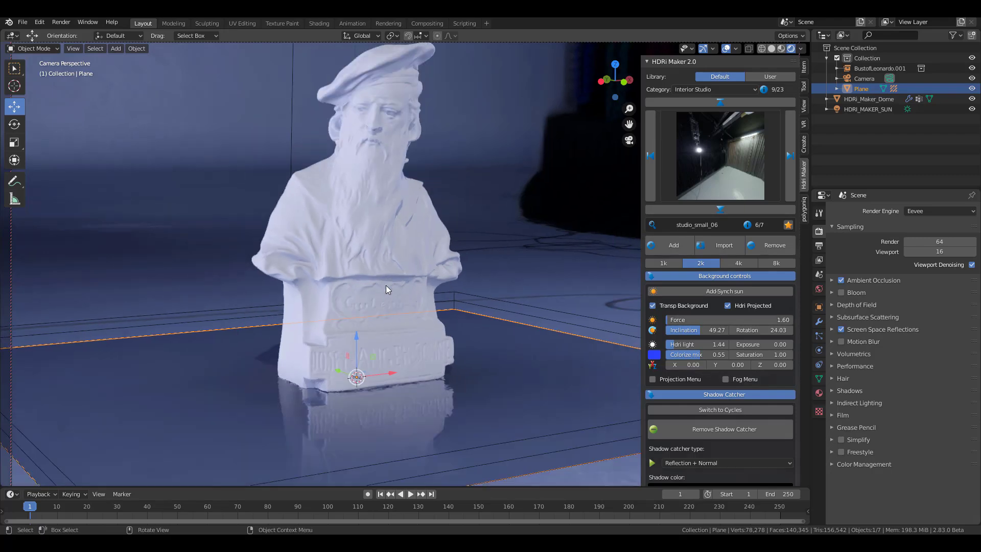
pyautogui.scroll(5, 443, 347)
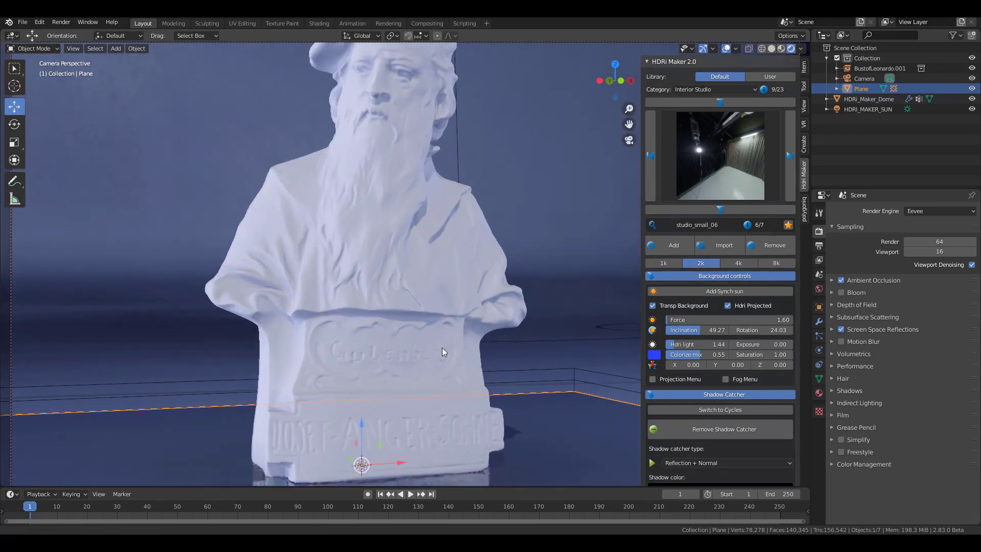
pyautogui.scroll(-3, 442, 347)
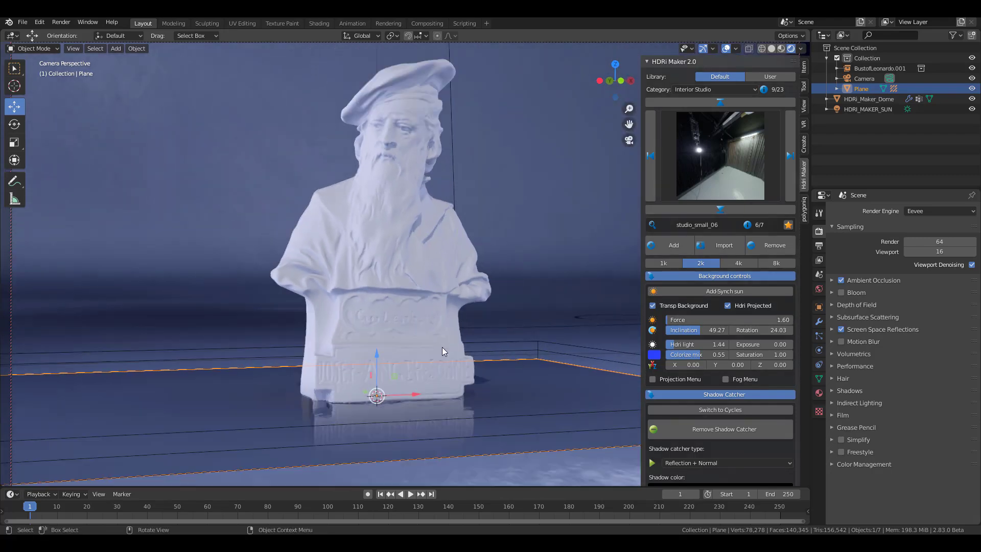
pyautogui.moveTo(442, 347)
pyautogui.mouseDown(button='middle')
pyautogui.moveTo(403, 367)
pyautogui.moveTo(430, 357)
pyautogui.mouseUp(button='middle')
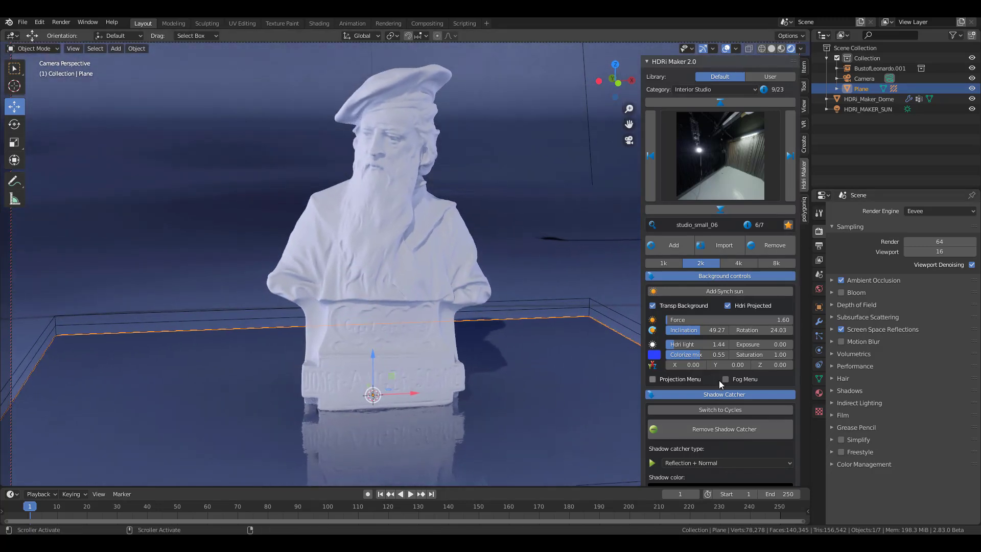
# Step: Show fog in the scene and set the fog details to High
pyautogui.scroll(-8, 719, 385)
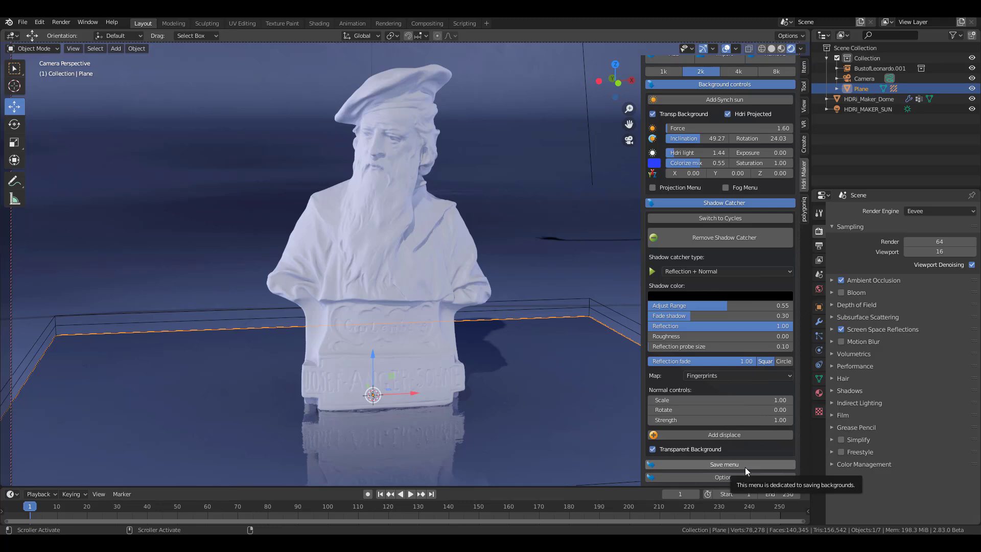
pyautogui.click(731, 189)
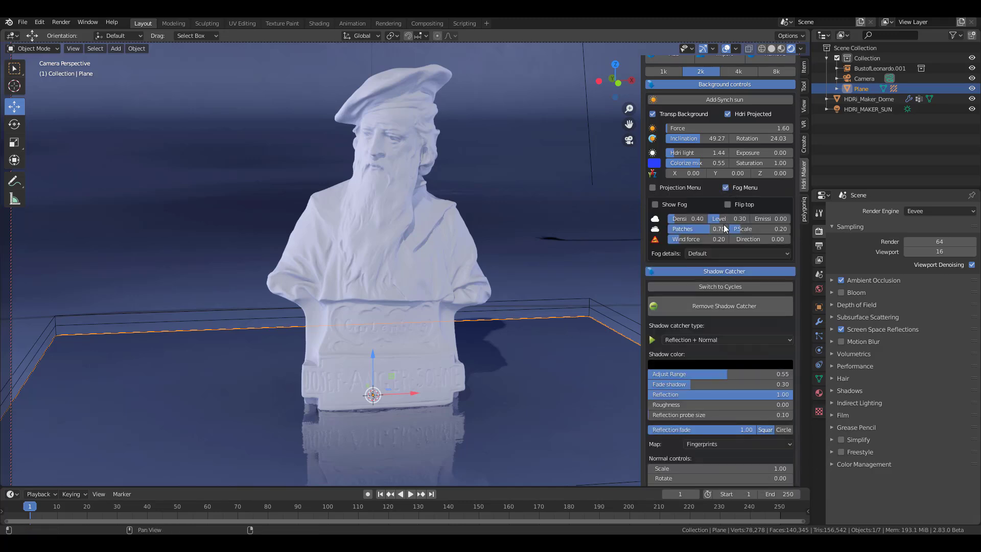
pyautogui.click(667, 205)
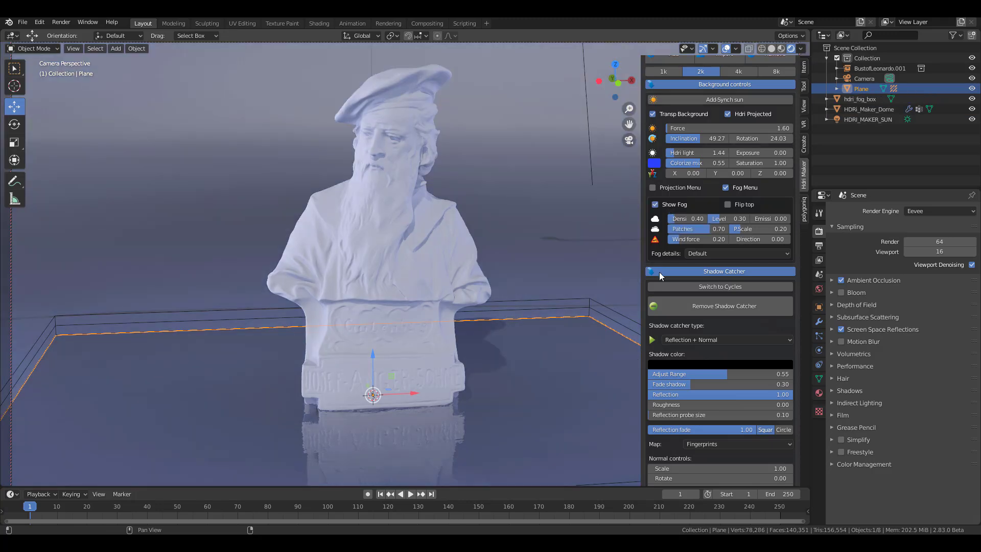
pyautogui.click(711, 254)
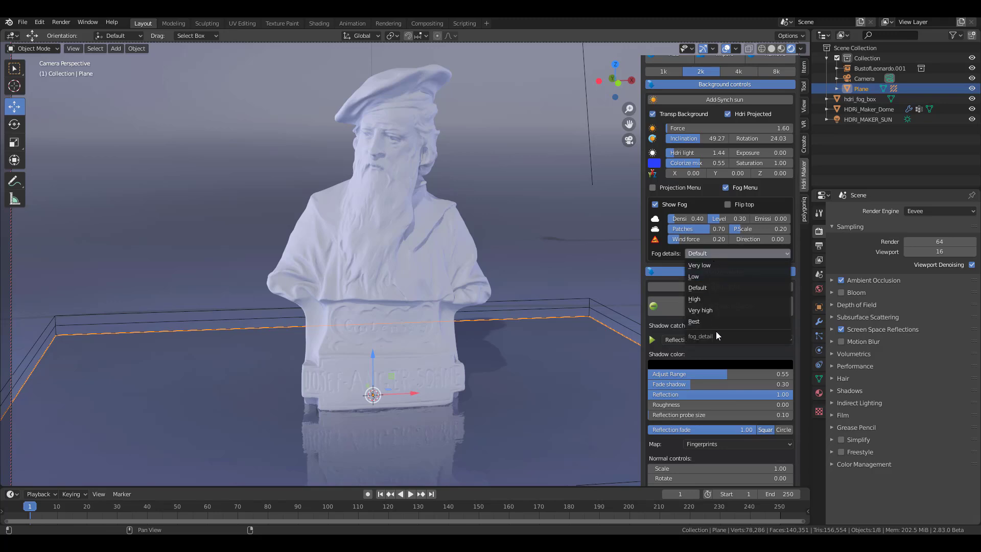
pyautogui.click(713, 299)
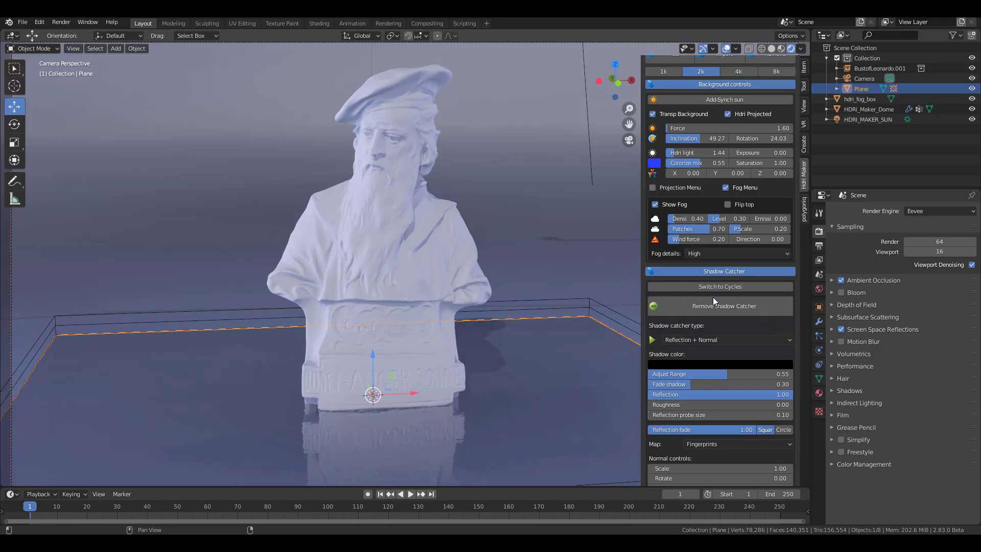
# Step: Play the animation to preview the moving fog, stop it, and return to the first frame
pyautogui.click(411, 493)
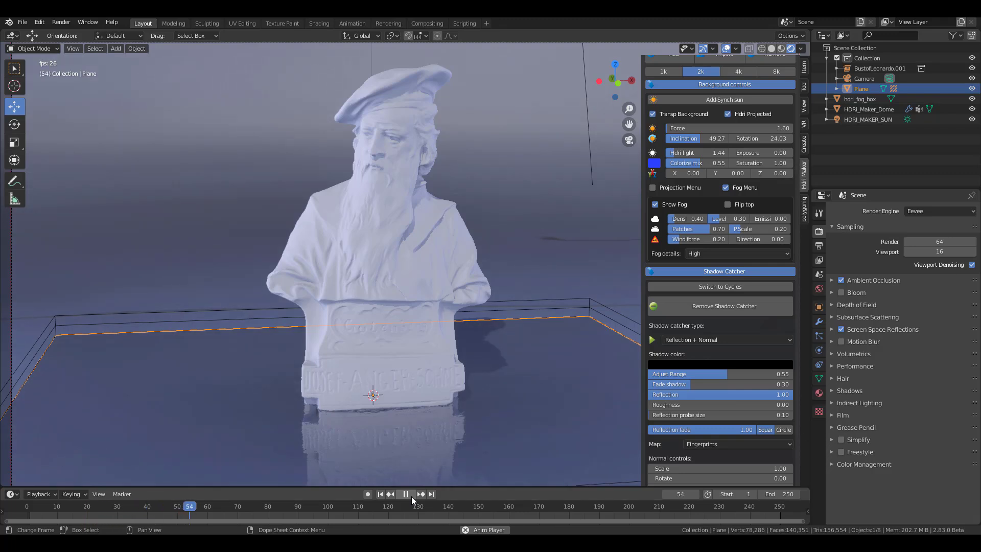
pyautogui.click(411, 494)
pyautogui.click(380, 494)
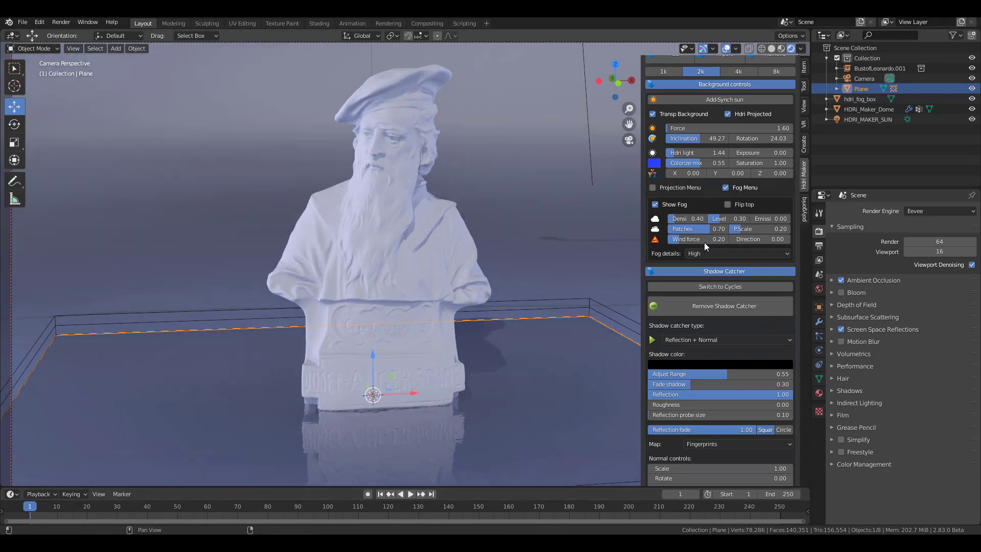
# Step: Set the fog density to 0.68, patches to 0.18, patch scale to 0.21 and wind direction to 0.72, with Flip top off
pyautogui.moveTo(704, 228)
pyautogui.mouseDown()
pyautogui.moveTo(680, 228)
pyautogui.moveTo(695, 219)
pyautogui.mouseUp()
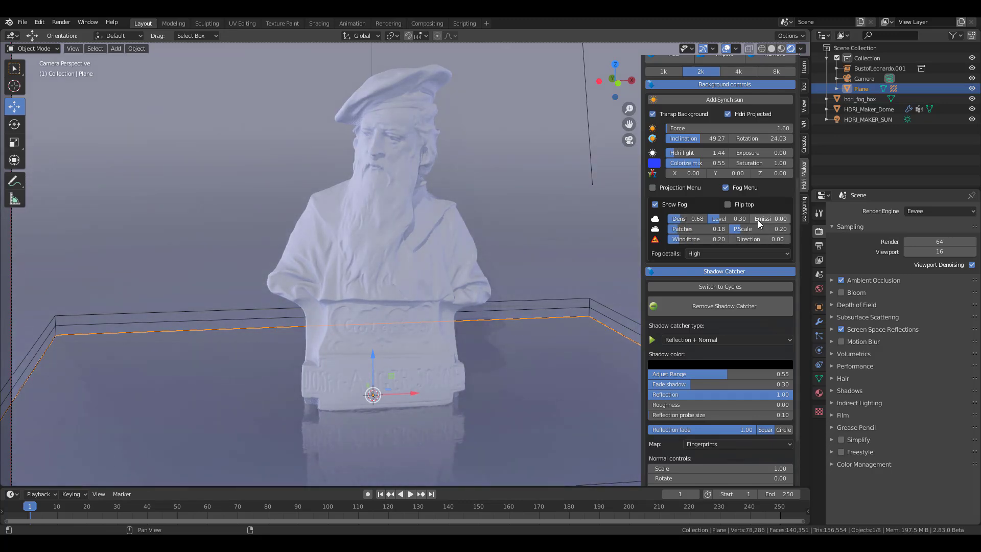
pyautogui.moveTo(748, 228); pyautogui.dragTo(766, 239)
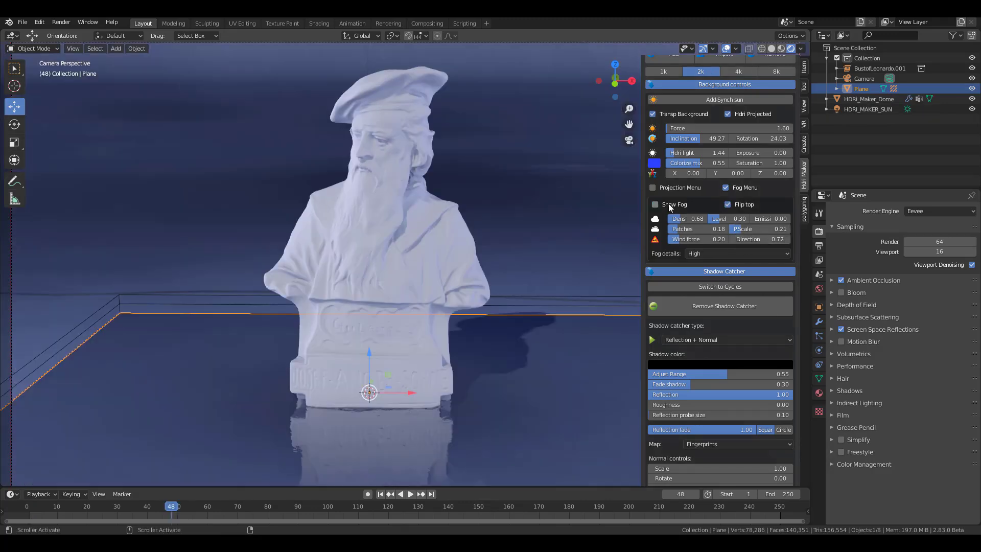
pyautogui.click(728, 204)
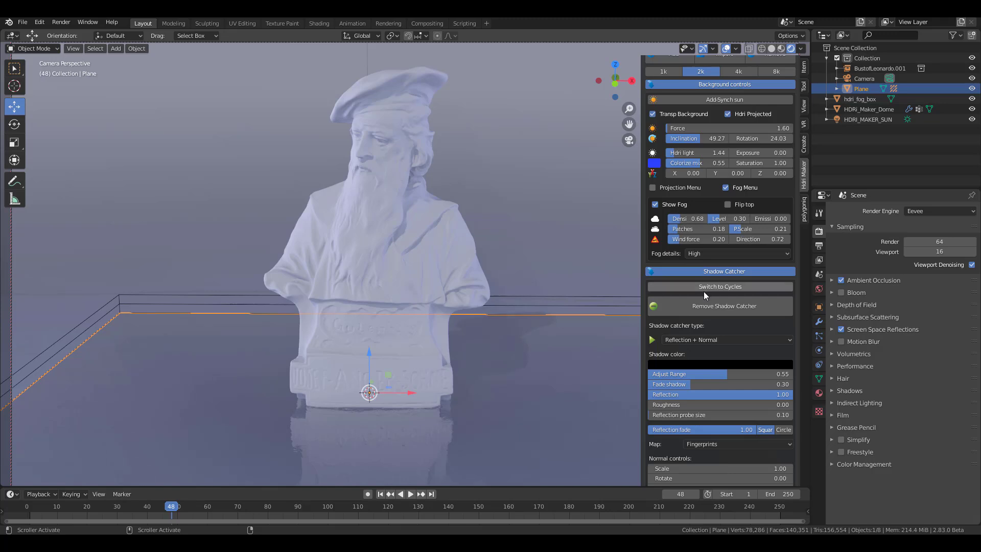
# Step: Raise the fog patches to 0.86 and preview the fog by scrubbing and playing the timeline
pyautogui.moveTo(689, 228); pyautogui.dragTo(712, 228)
pyautogui.moveTo(172, 508); pyautogui.dragTo(715, 514)
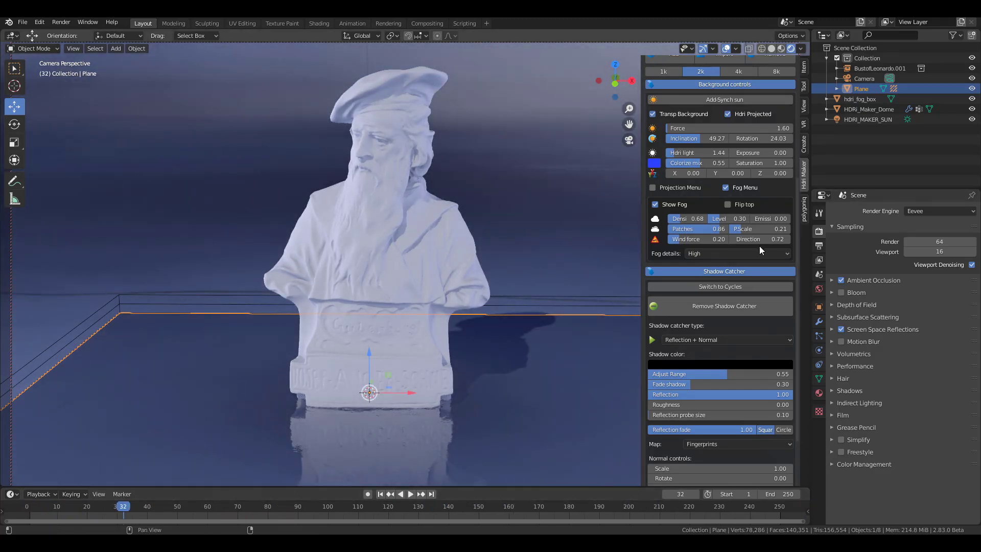
pyautogui.press('space')
# Step: Show the keyframe options for the fog patches value and the background colorize color
pyautogui.rightClick(693, 231)
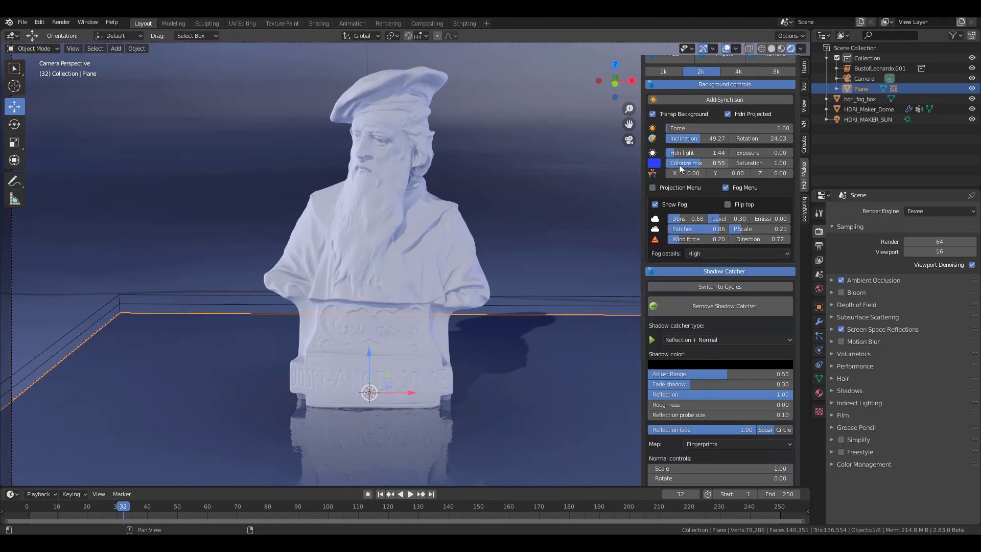
pyautogui.rightClick(653, 164)
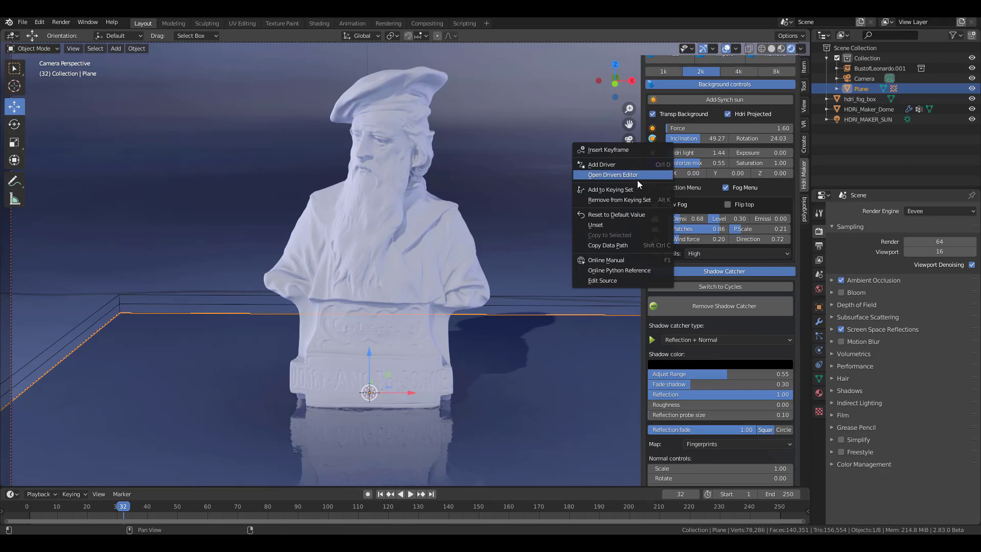